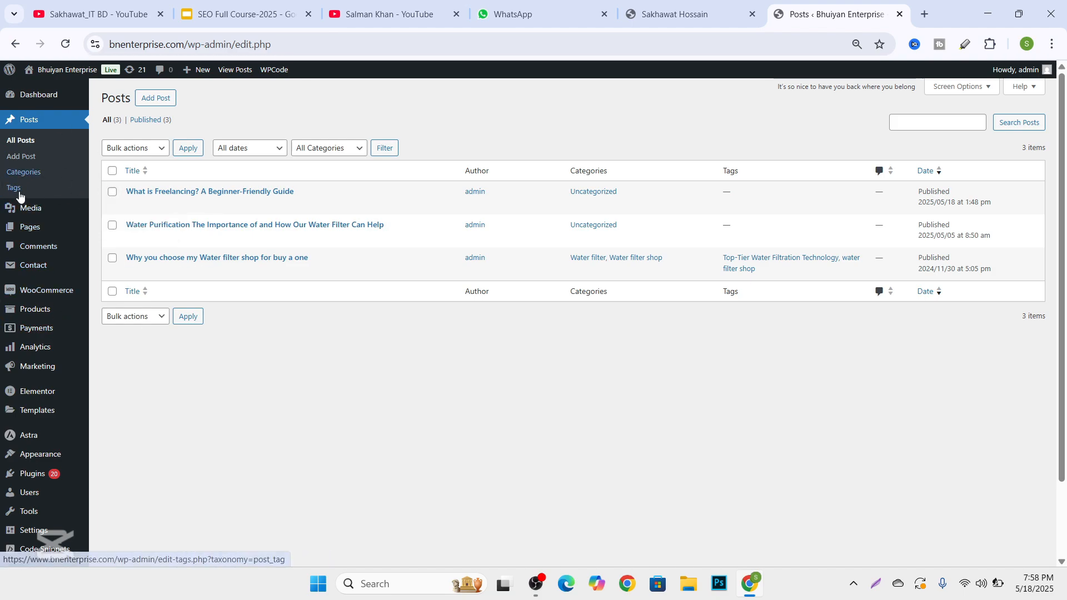
Open the page for adding plugins and search the plugin directory for "yoast seo plugin".
scroll(32, 211, "down", 1)
scroll(34, 167, "up", 1)
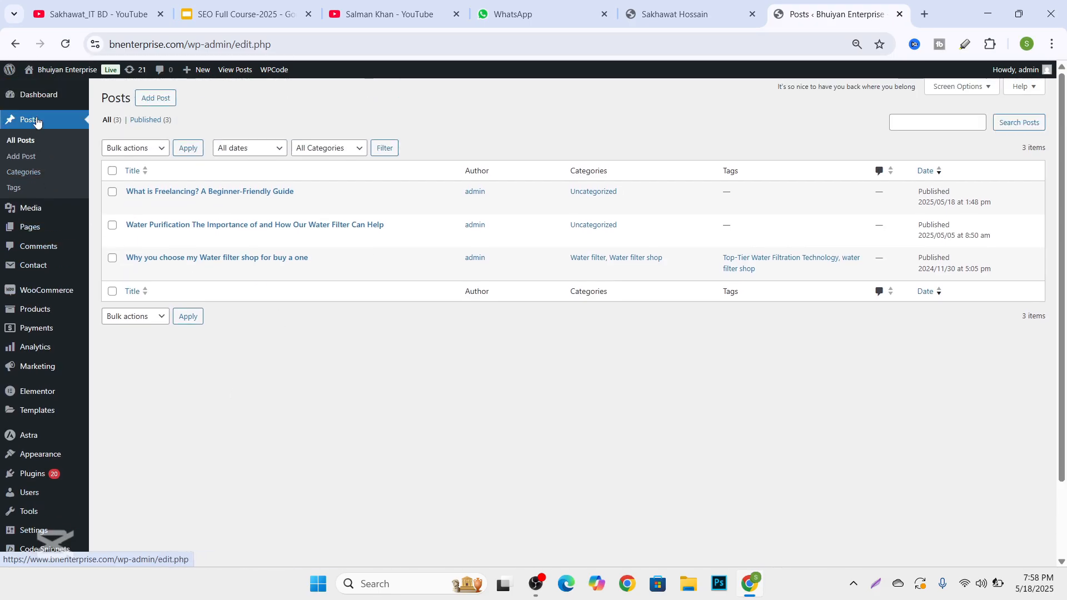
scroll(55, 200, "down", 2)
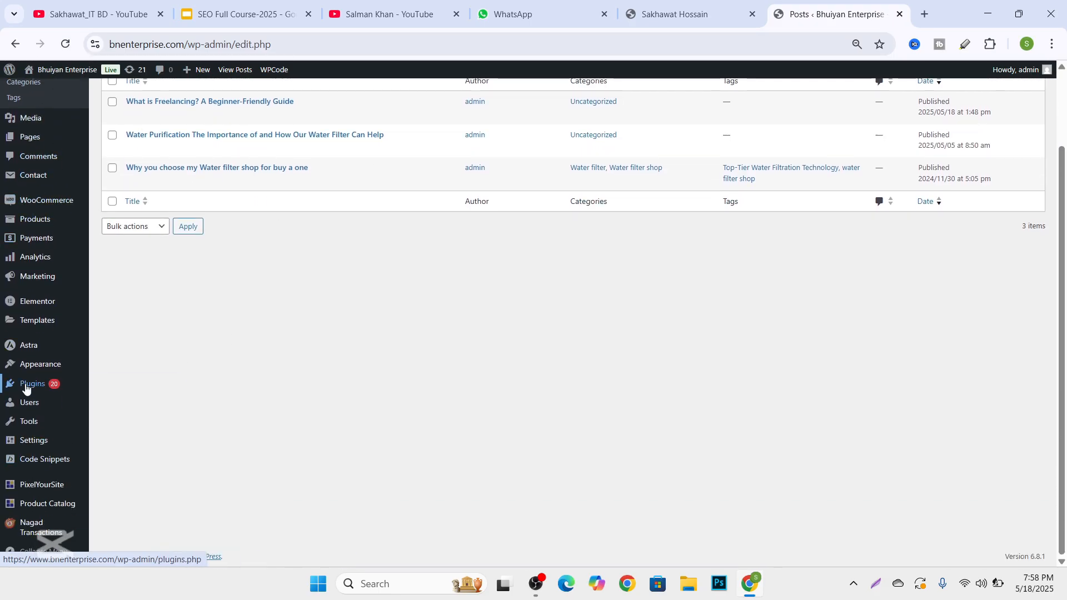
mouse_move(26, 388)
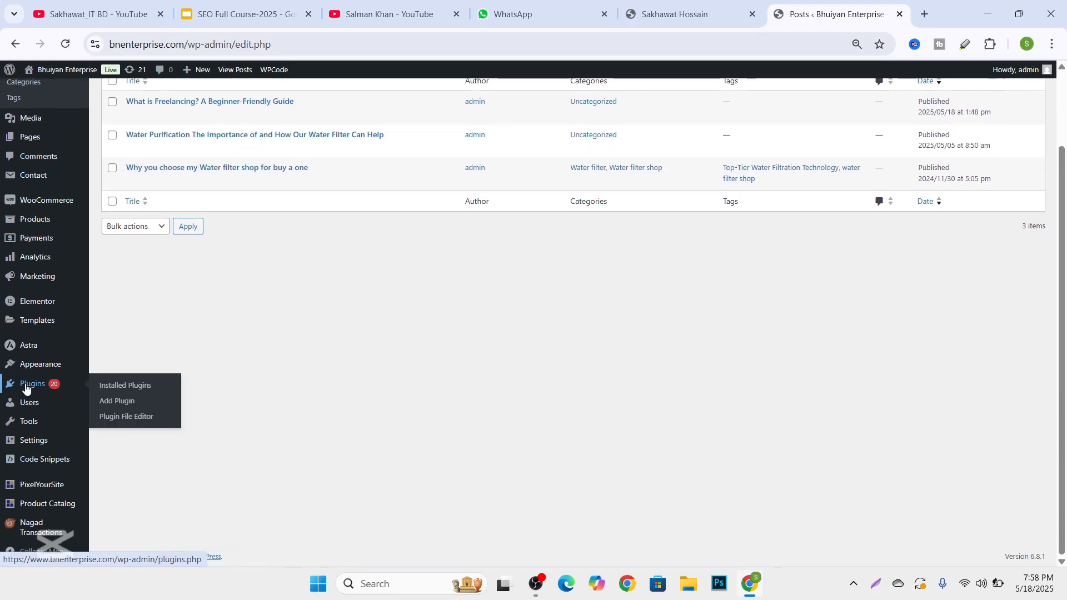
left_click(112, 406)
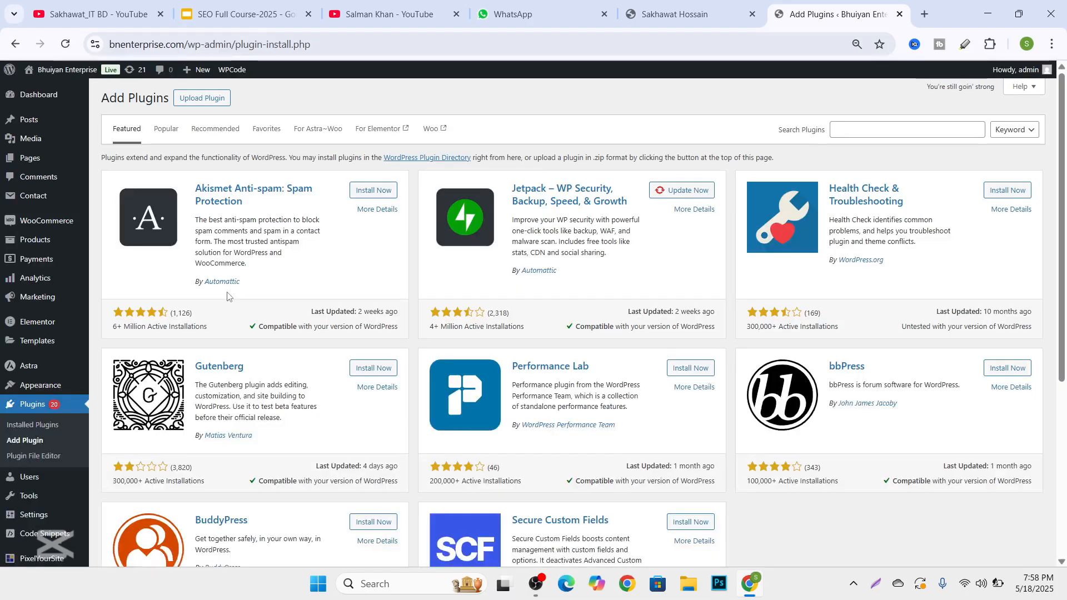
left_click(848, 127)
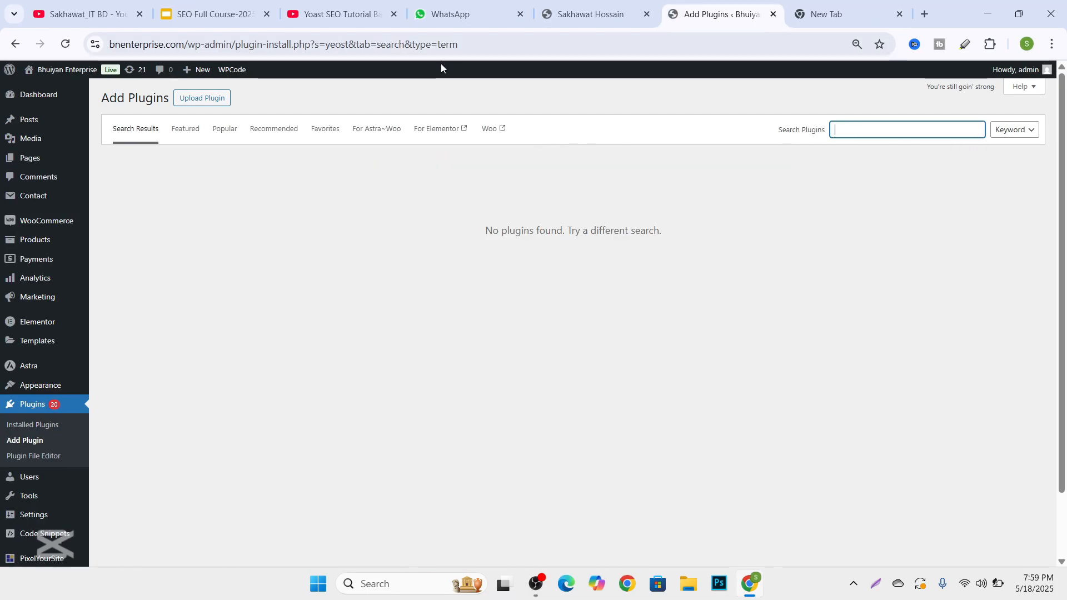
type("yoast")
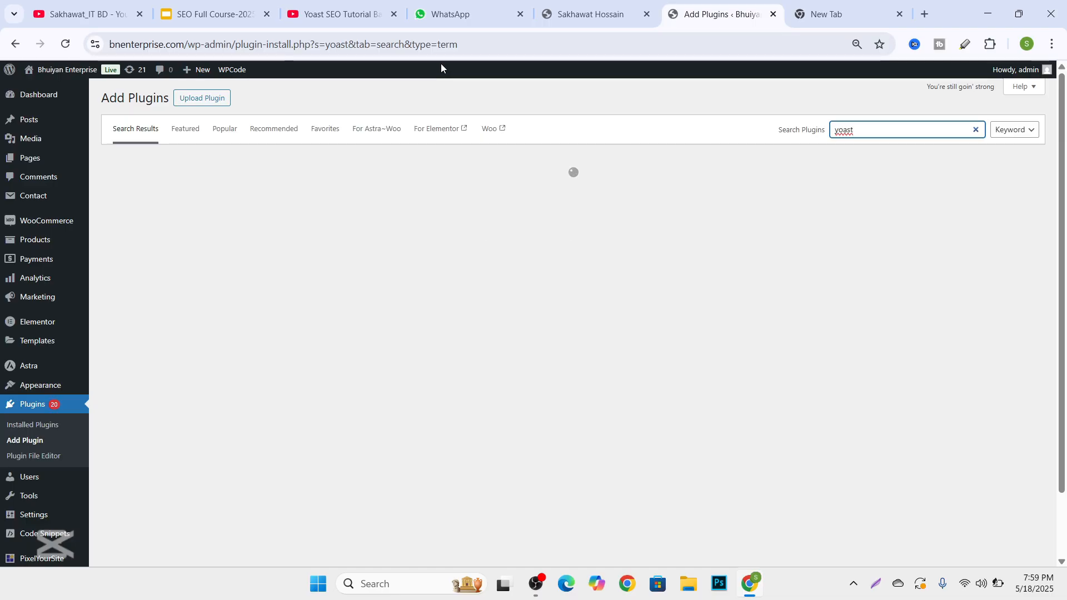
type(" seo plu")
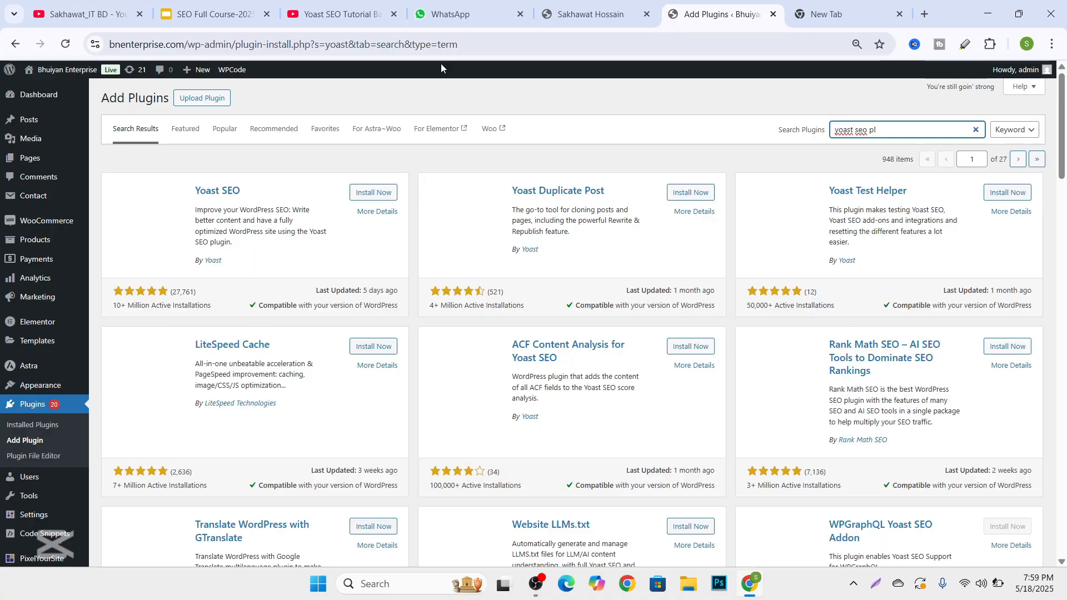
type("gin")
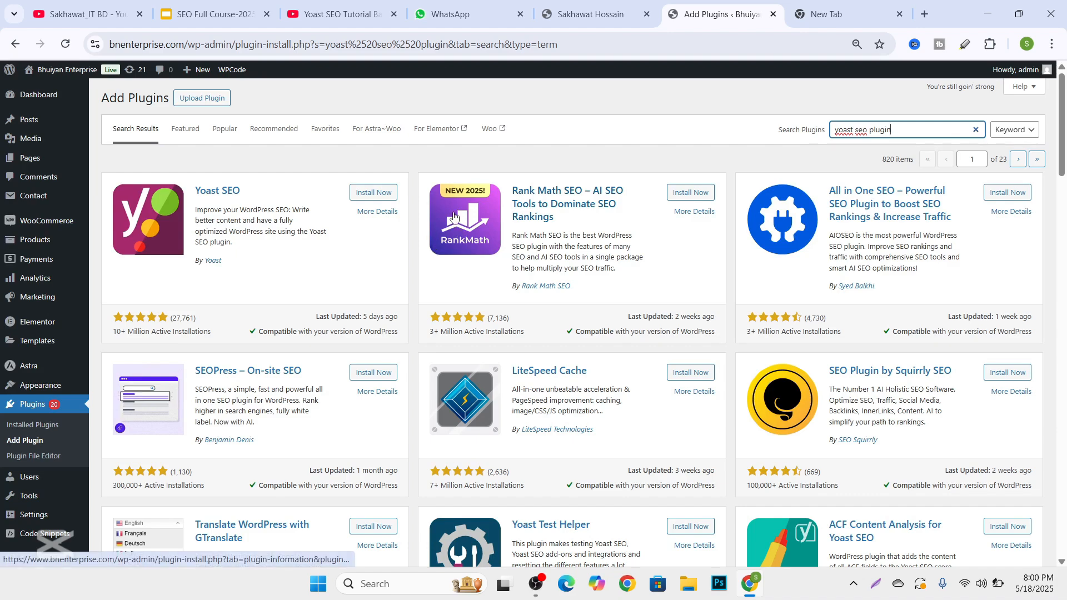
Install and activate the Yoast SEO plugin.
left_click(381, 195)
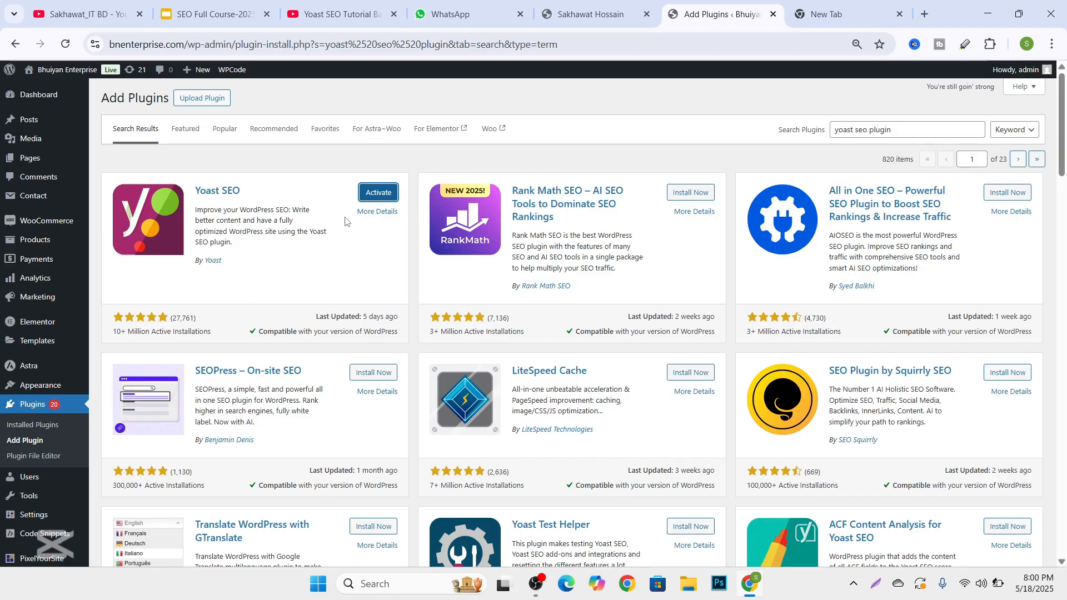
left_click(365, 194)
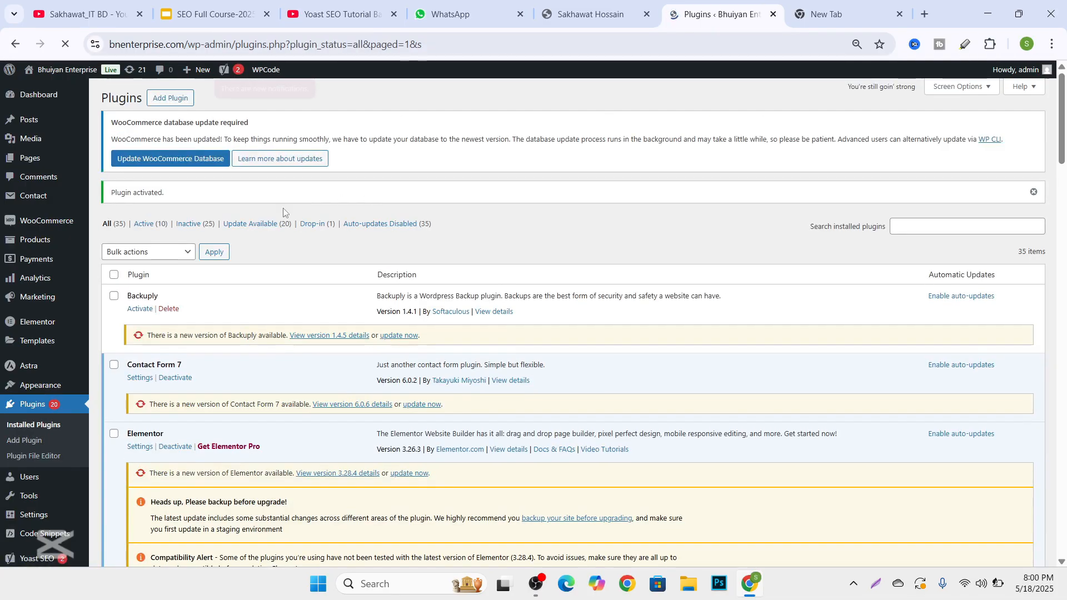
scroll(264, 203, "down", 2)
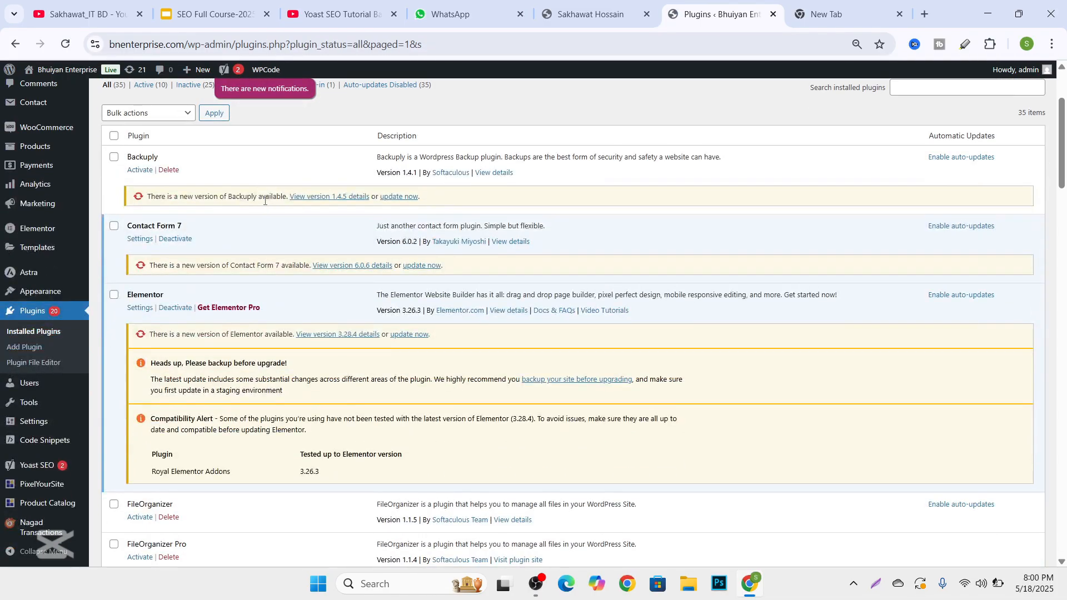
Open the Yoast SEO dashboard and examine its SEO and readability scores.
left_click(226, 71)
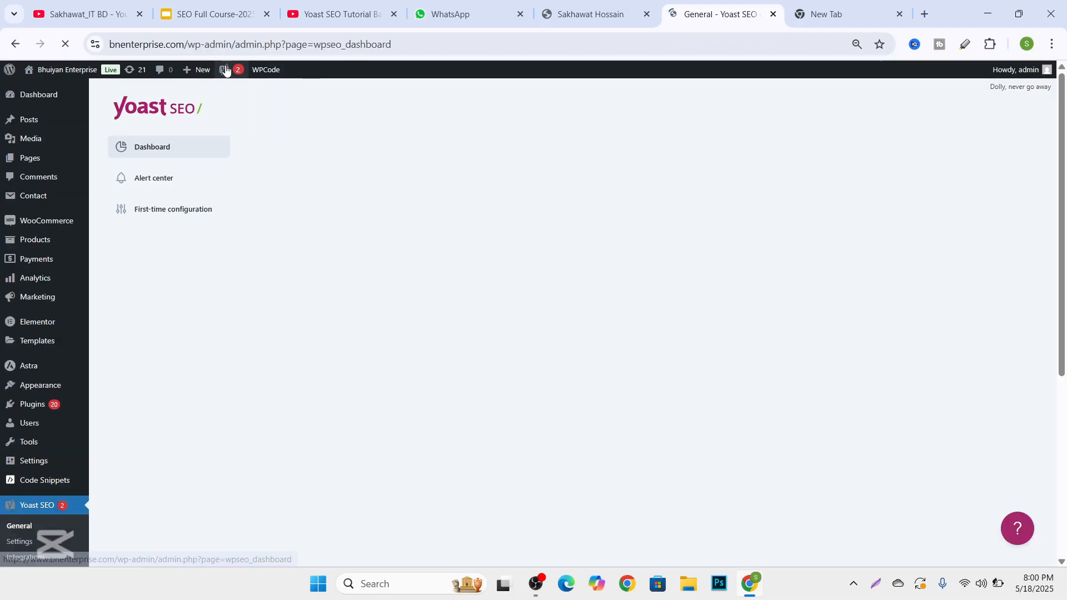
scroll(393, 224, "down", 3)
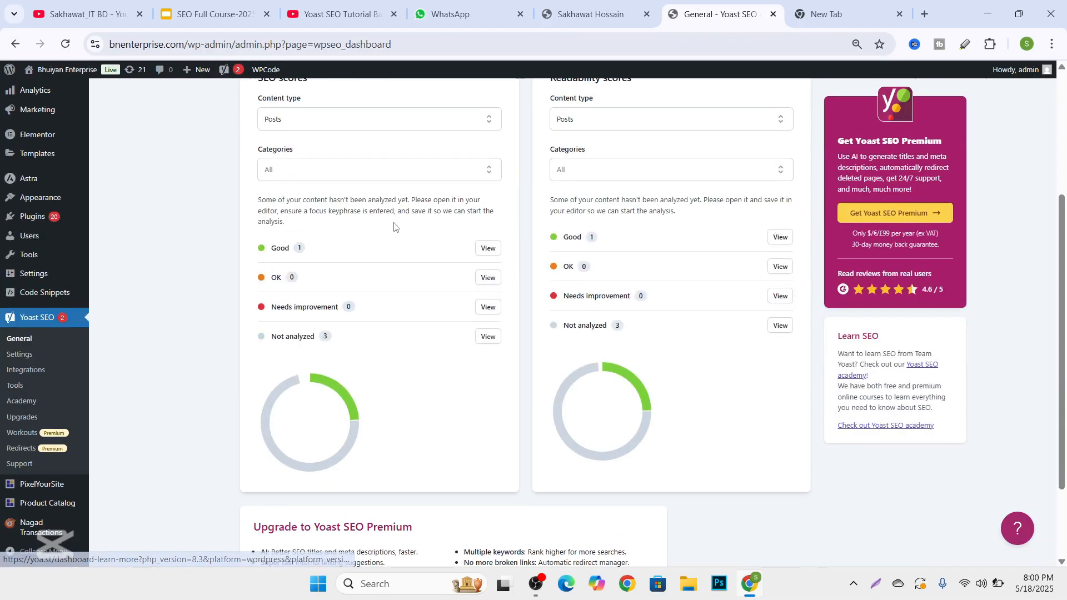
scroll(361, 225, "down", 2)
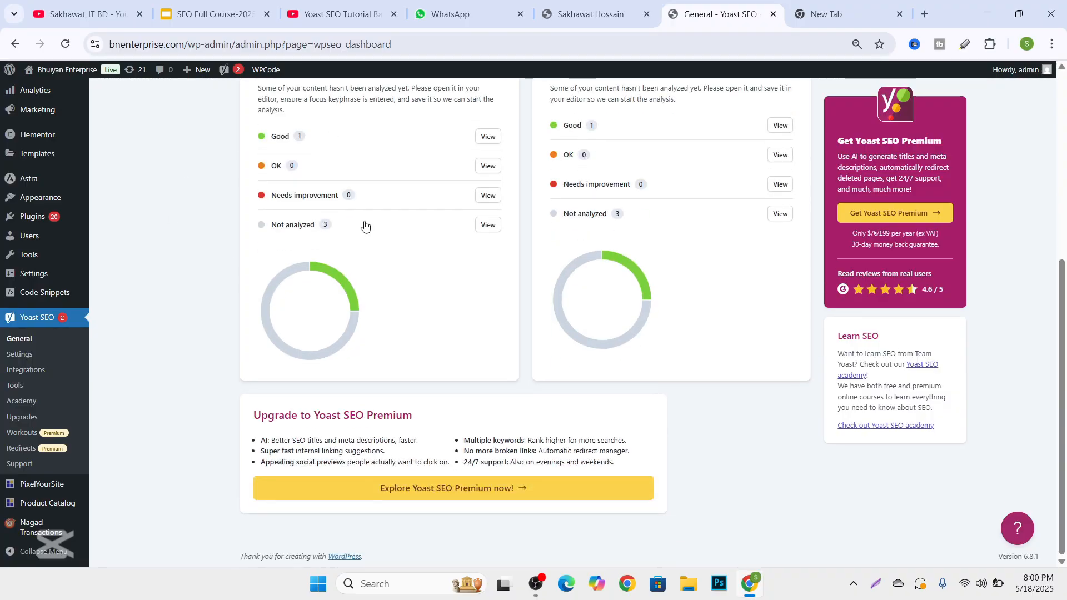
scroll(304, 252, "up", 6)
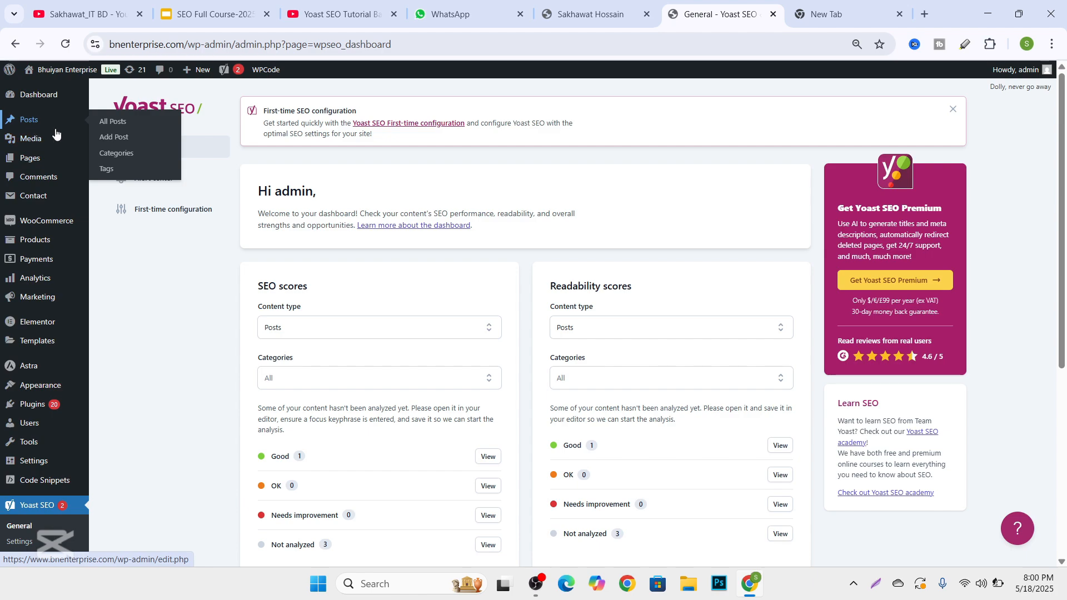
Open the post "Water Purification methods and its Importance explained" from the list of all posts for editing.
mouse_move(33, 121)
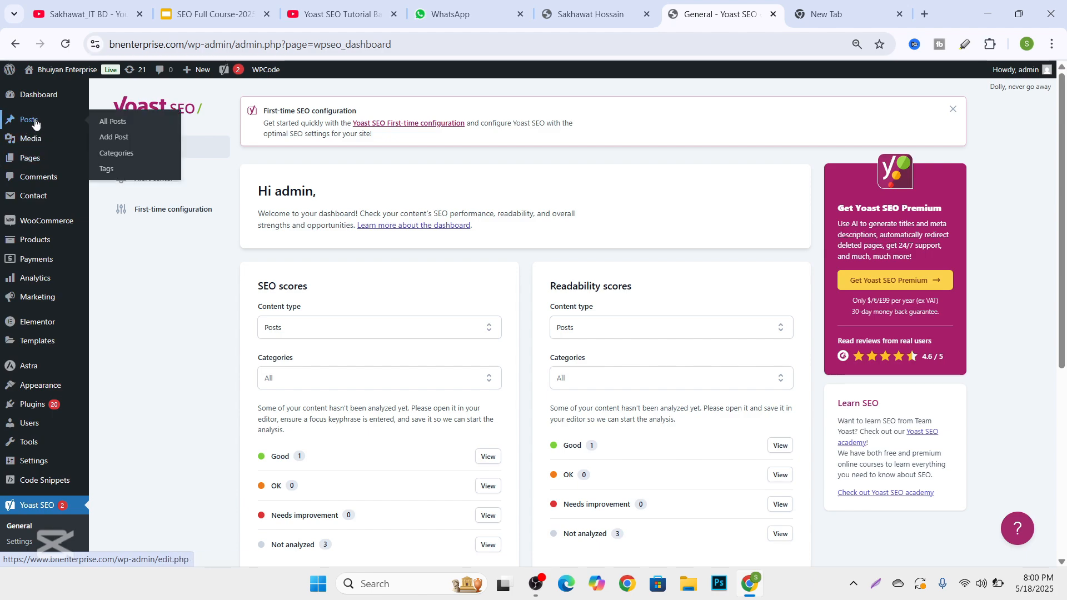
left_click(116, 125)
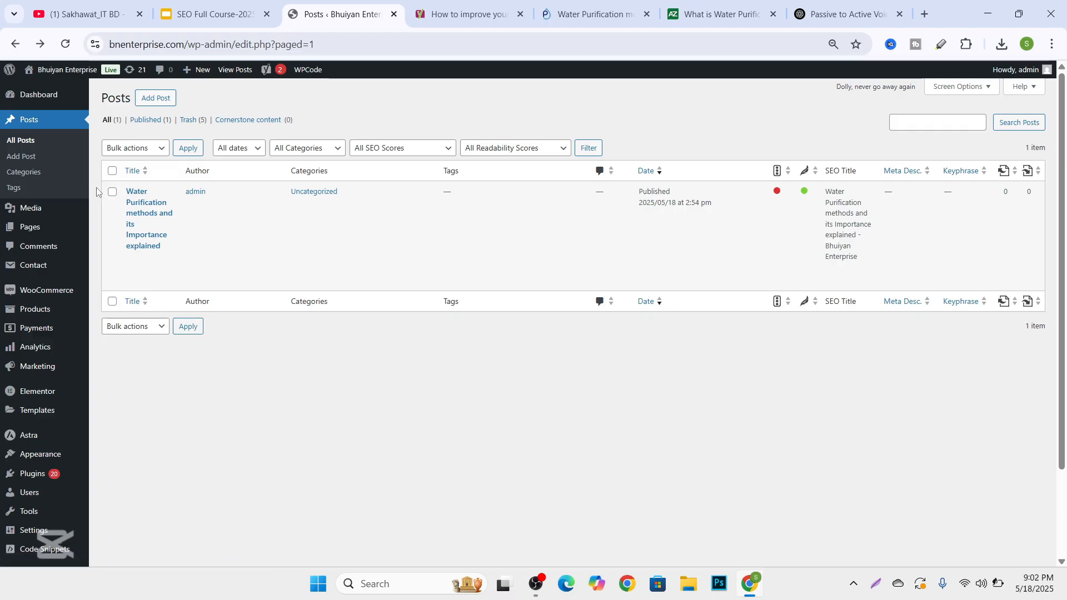
left_click(132, 259)
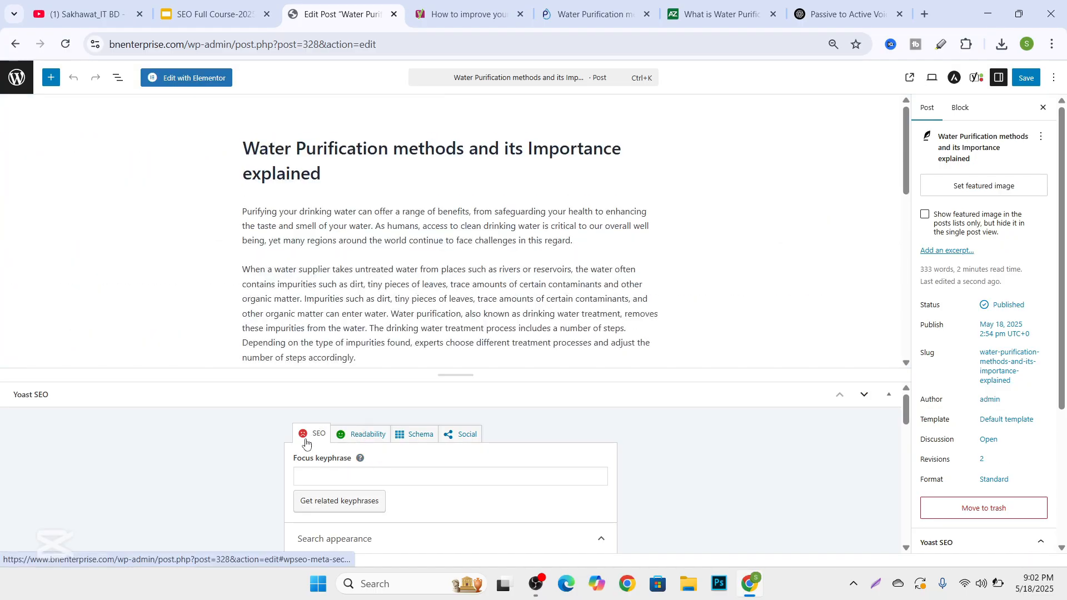
scroll(305, 445, "down", 2)
scroll(355, 429, "up", 2)
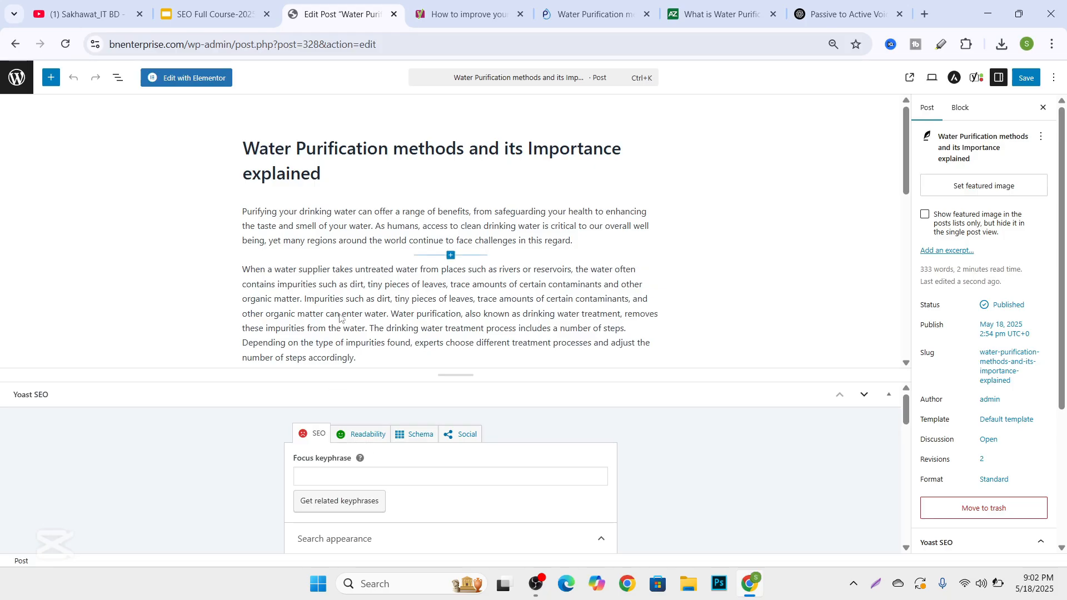
Copy "Water Purification" from the post title and paste it as the Yoast SEO focus keyphrase.
left_click(353, 359)
scroll(324, 436, "down", 1)
scroll(343, 449, "up", 1)
scroll(342, 445, "up", 1)
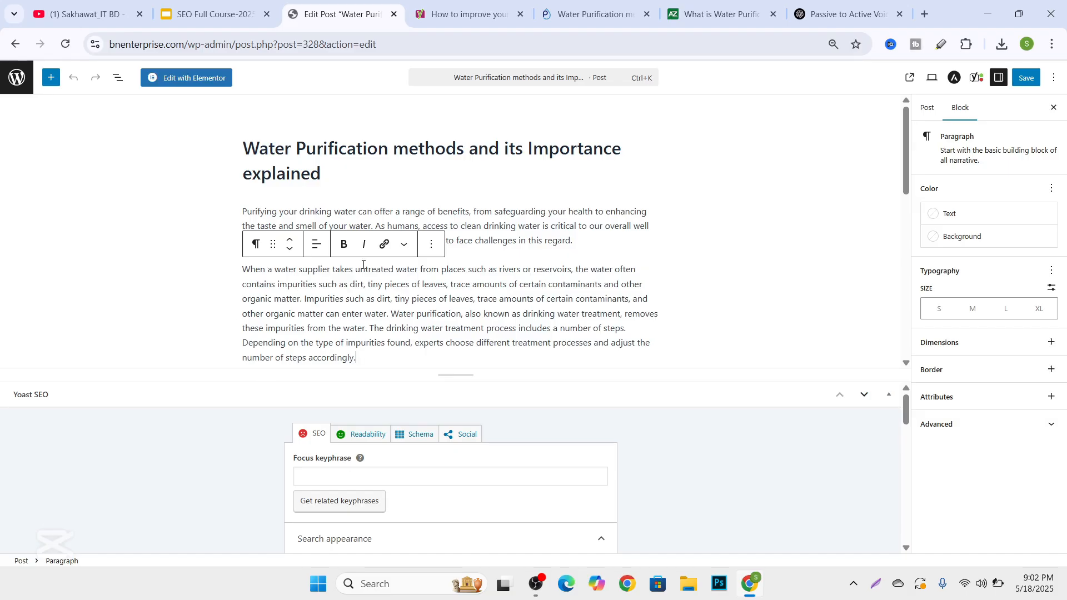
left_click(243, 147)
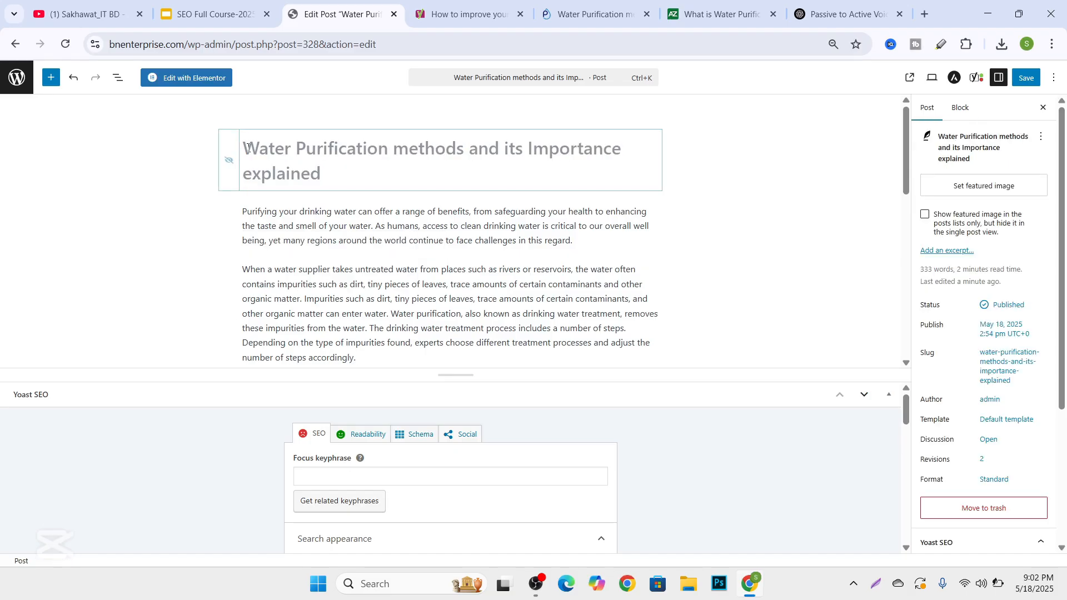
left_click_drag(248, 146, 388, 148)
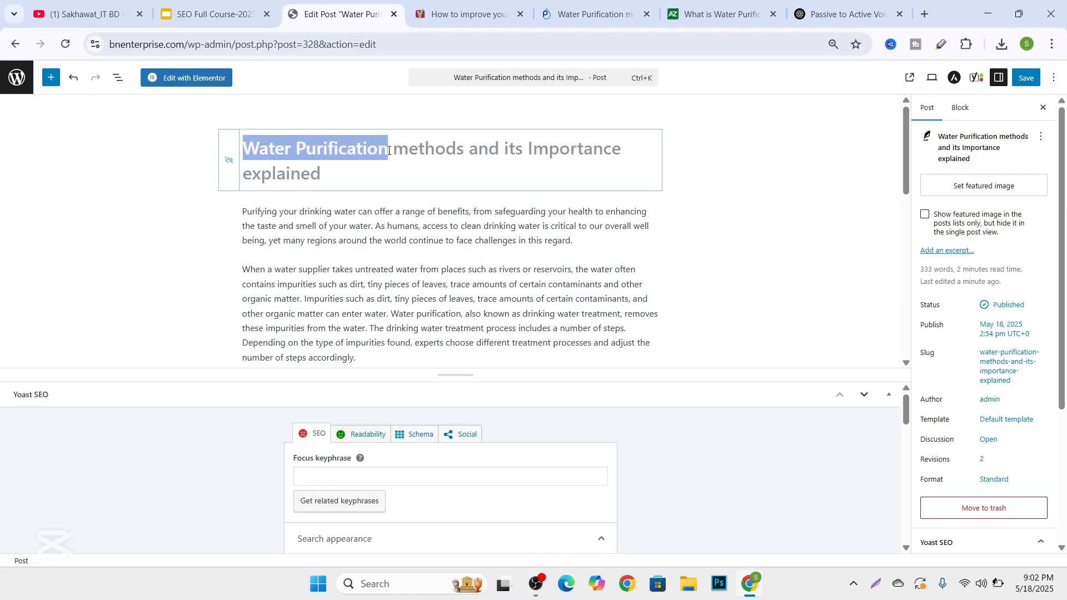
right_click(369, 158)
left_click(411, 239)
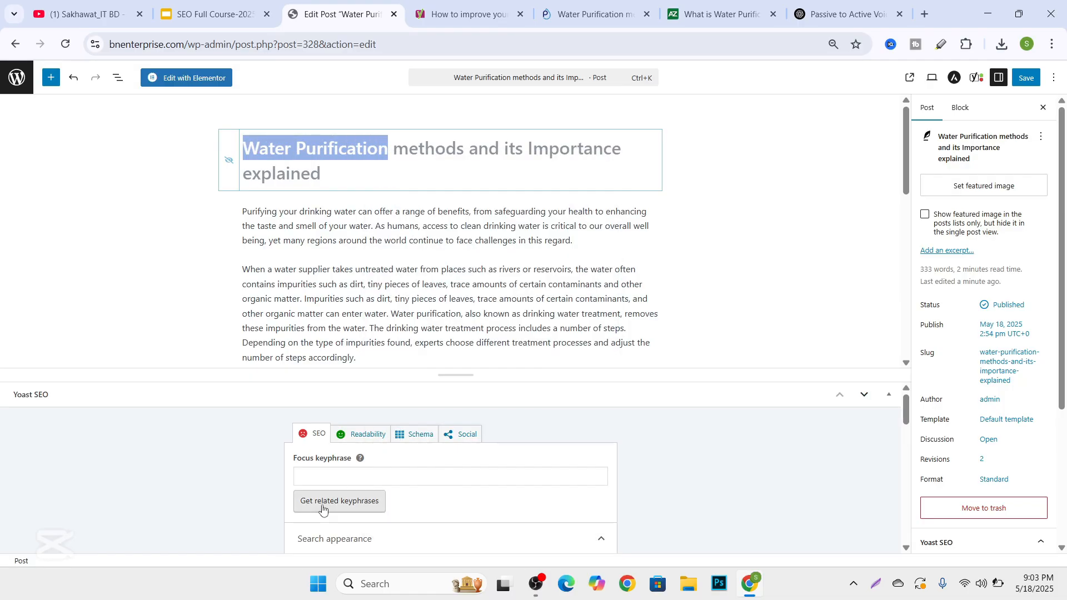
right_click(321, 470)
left_click(366, 287)
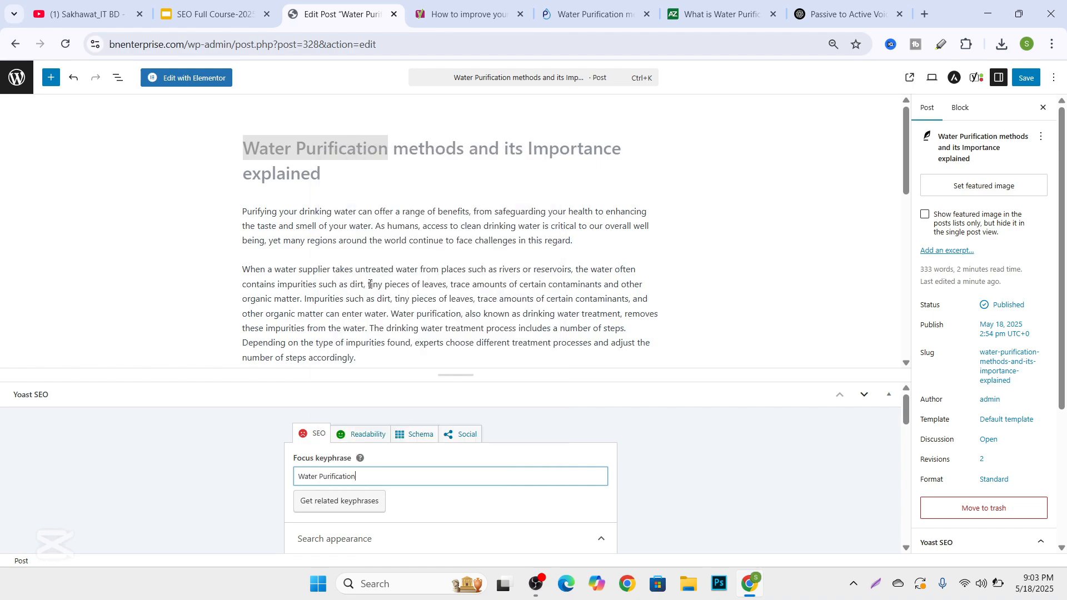
Replace the slug in the search appearance settings with the full post title "Water Purification methods and its Importance explained".
scroll(361, 389, "down", 3)
scroll(307, 438, "up", 3)
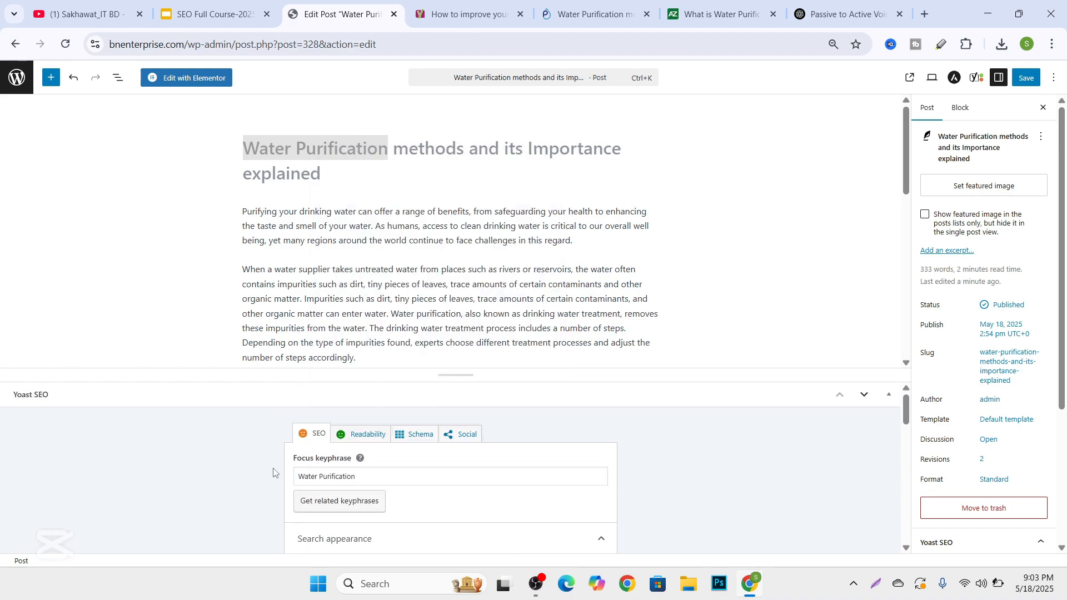
scroll(303, 437, "down", 5)
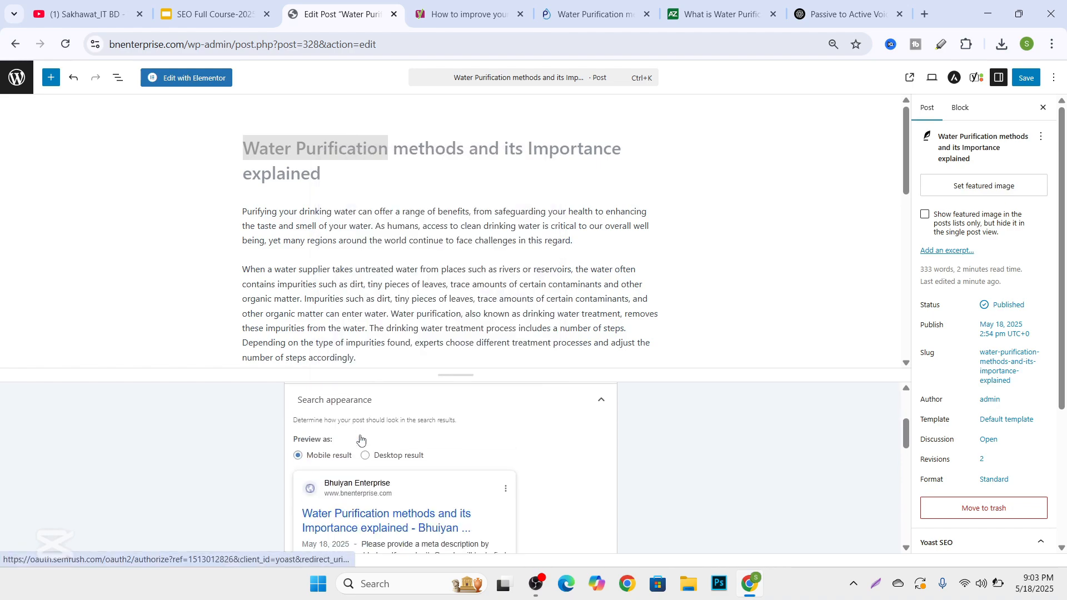
scroll(352, 472, "down", 3)
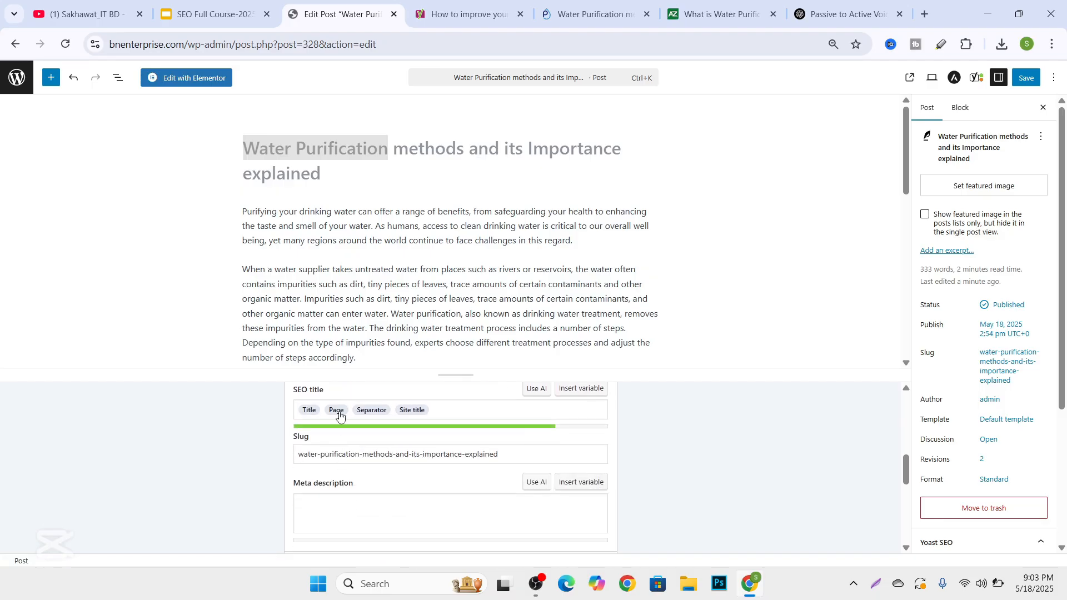
left_click(445, 413)
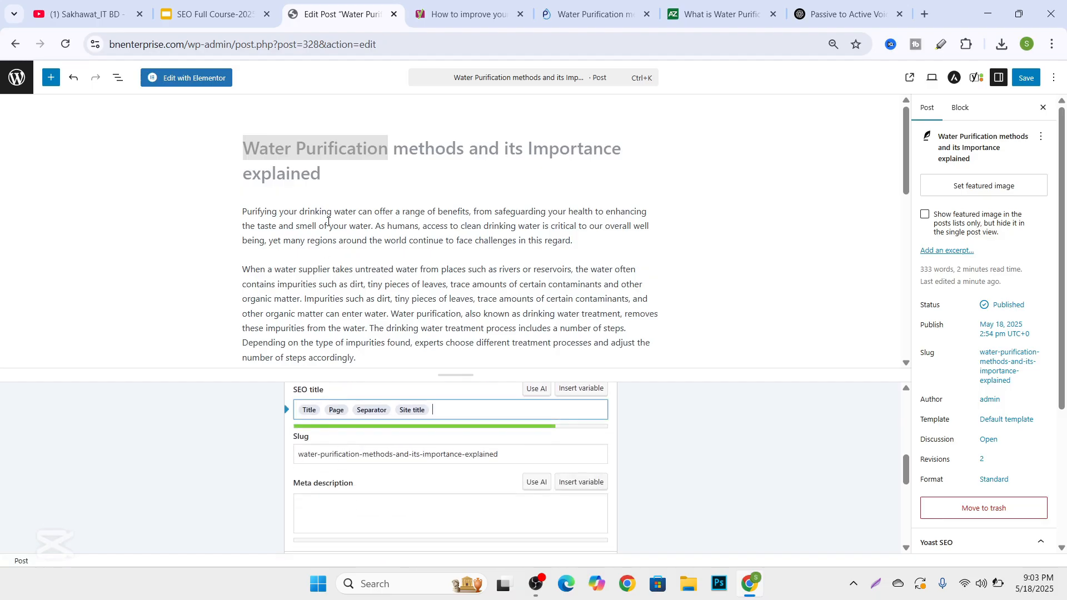
left_click(342, 178)
left_click_drag(333, 177, 242, 144)
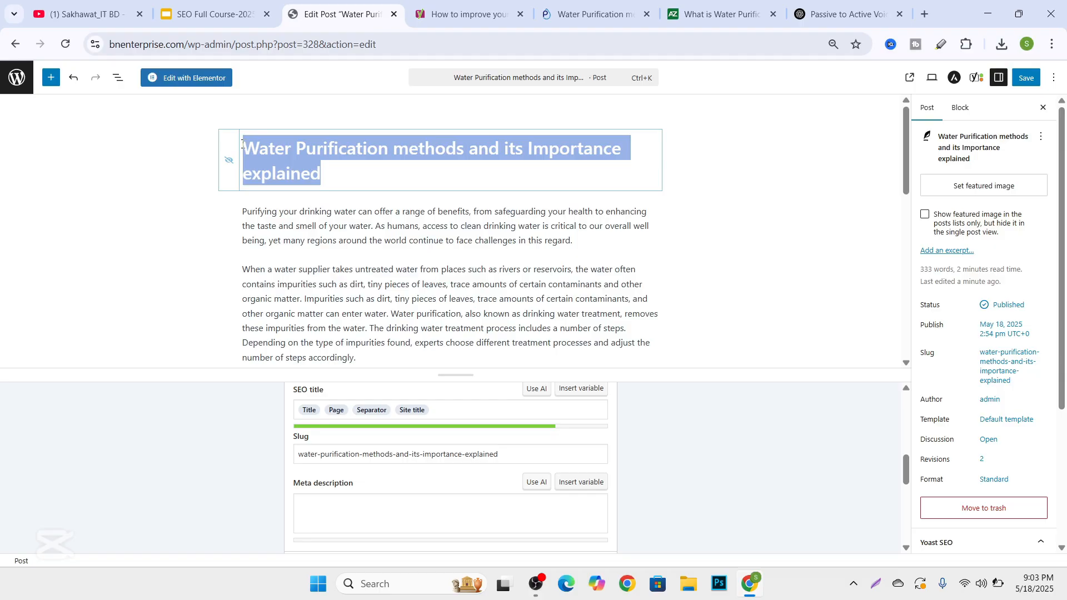
right_click(276, 159)
left_click(295, 246)
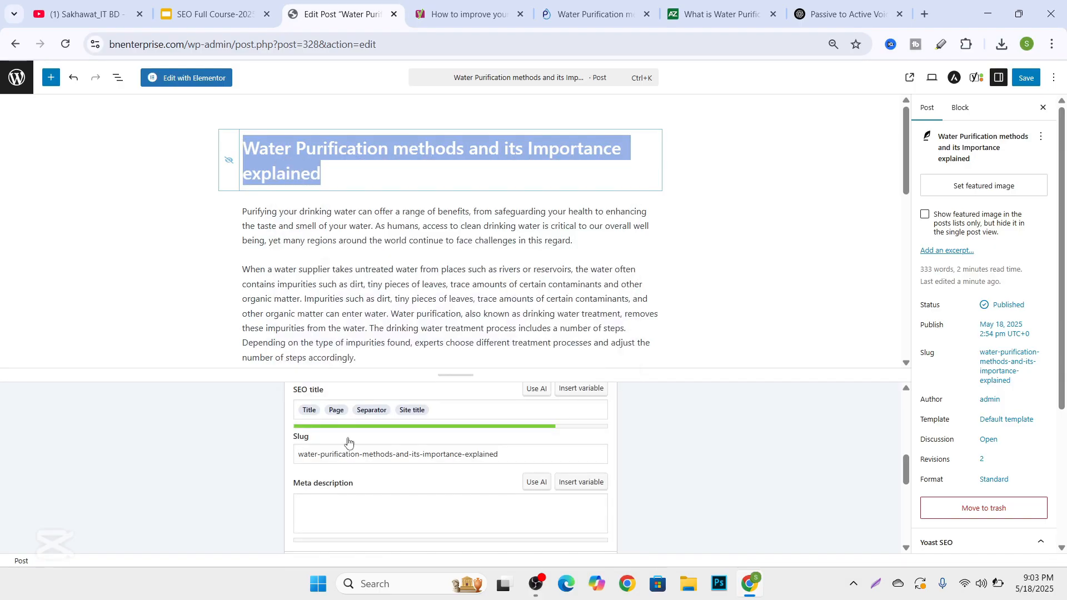
left_click(533, 455)
left_click_drag(533, 454, 277, 459)
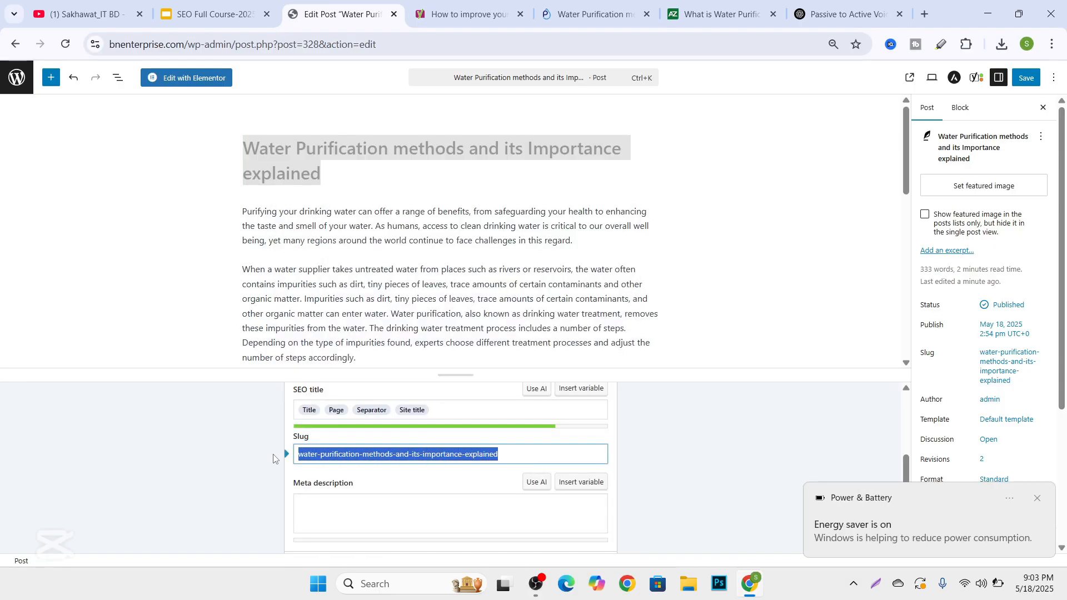
key("ctrl+v")
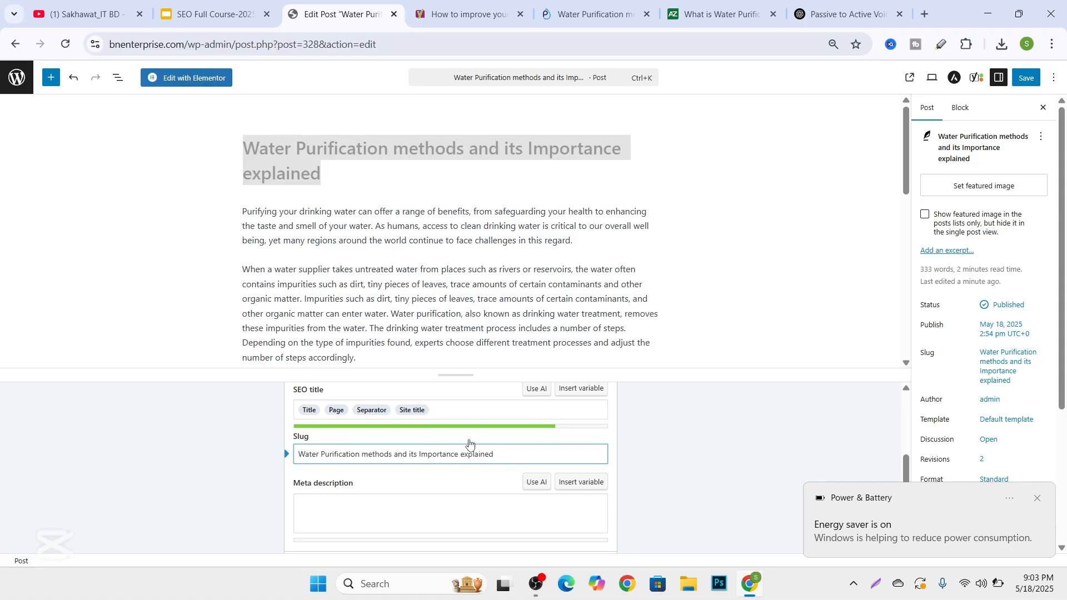
Copy the first sentence of the post's opening paragraph, ending "taste and smell of your water.", and paste it as the meta description.
scroll(469, 443, "down", 1)
left_click(375, 449)
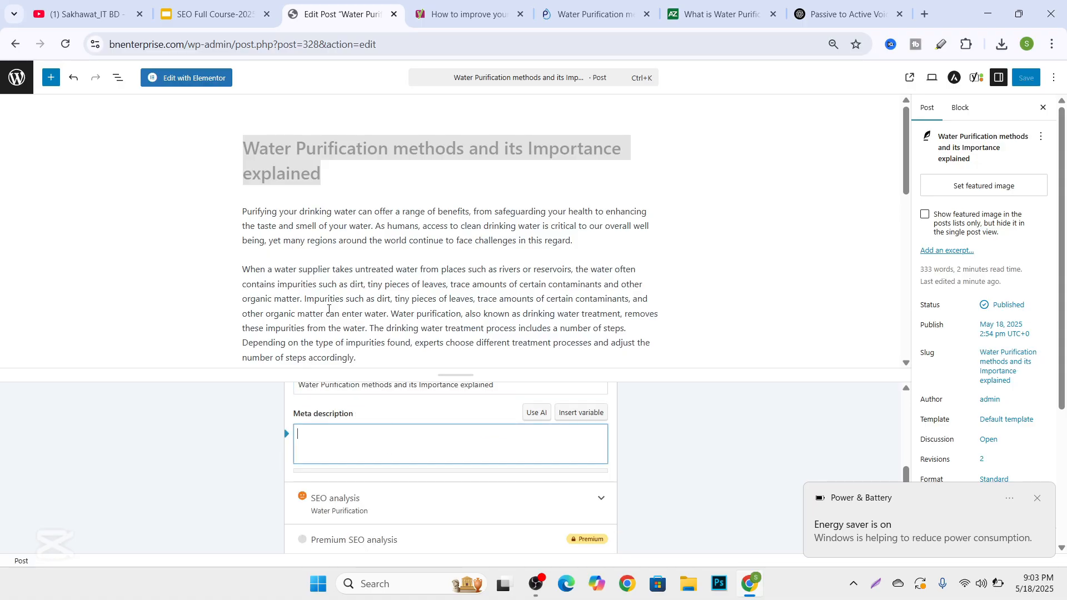
left_click(244, 206)
left_click(240, 212)
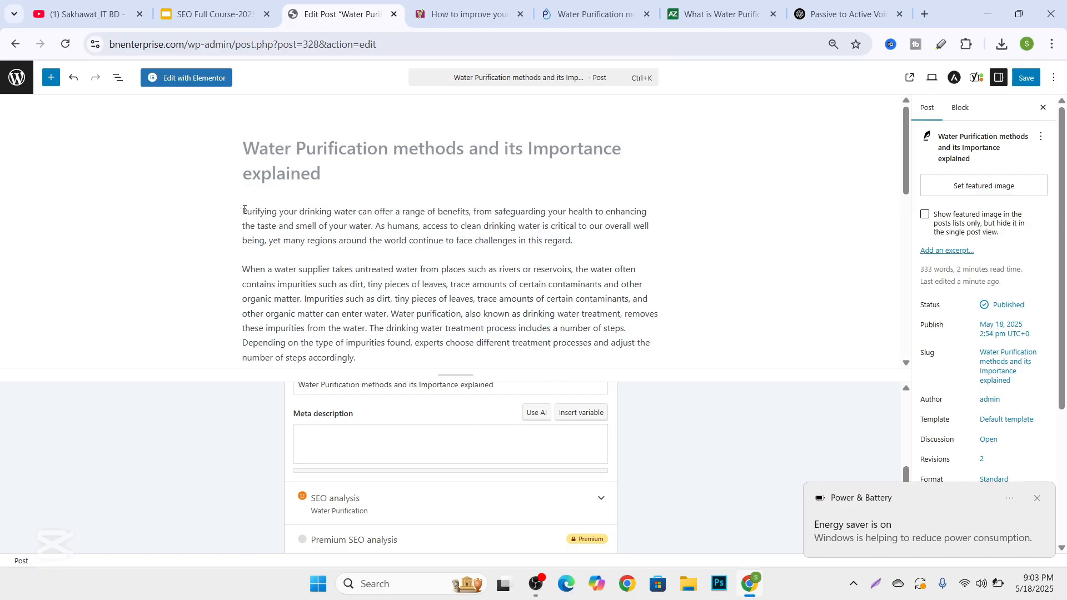
left_click_drag(341, 223, 382, 225)
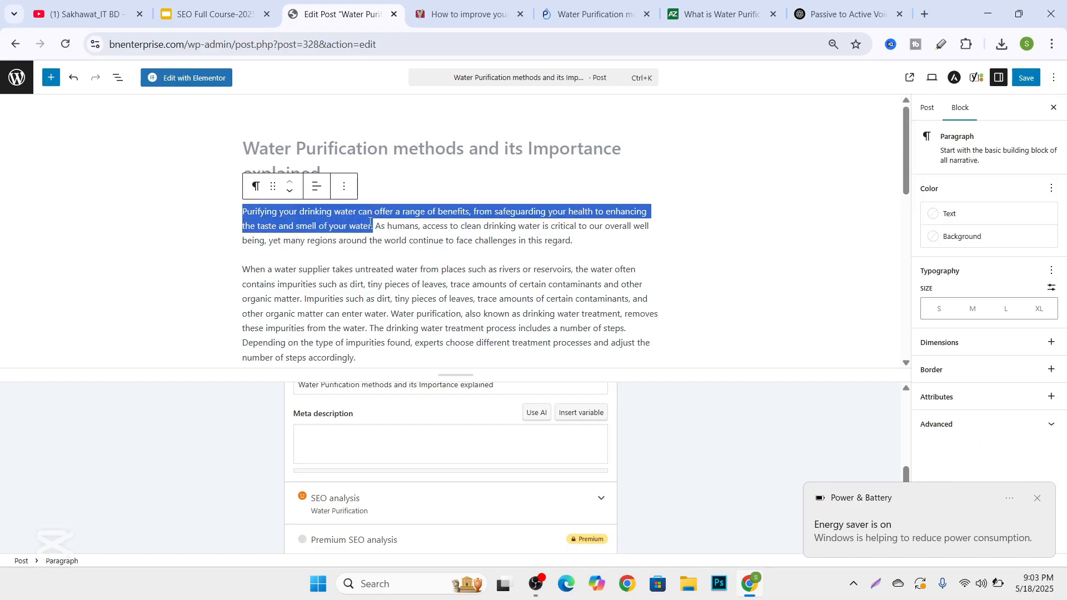
right_click(371, 222)
left_click(408, 267)
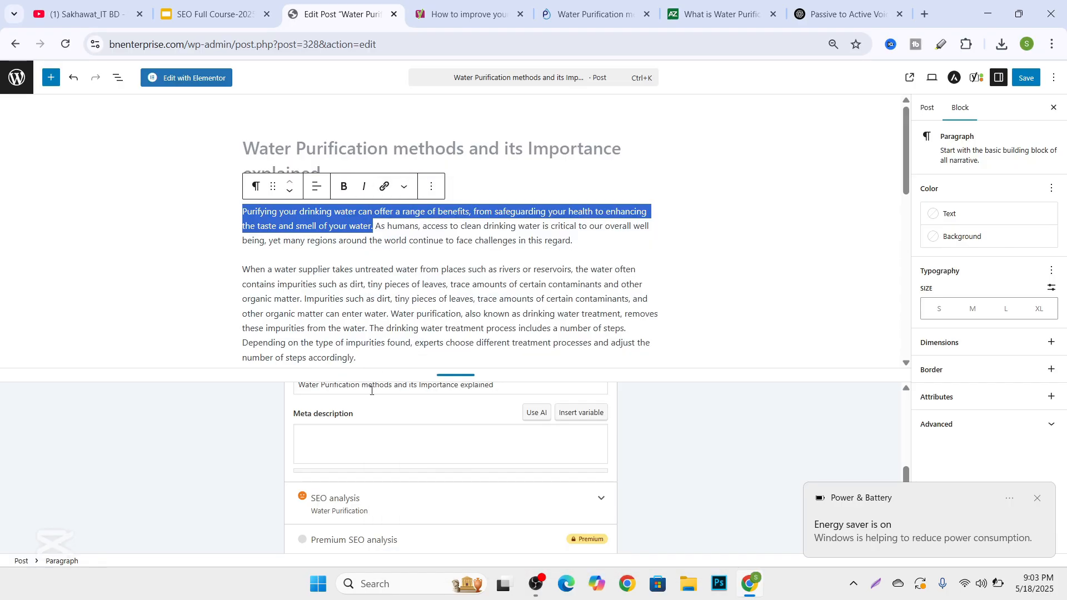
scroll(372, 390, "down", 1)
scroll(361, 412, "up", 1)
left_click(329, 437)
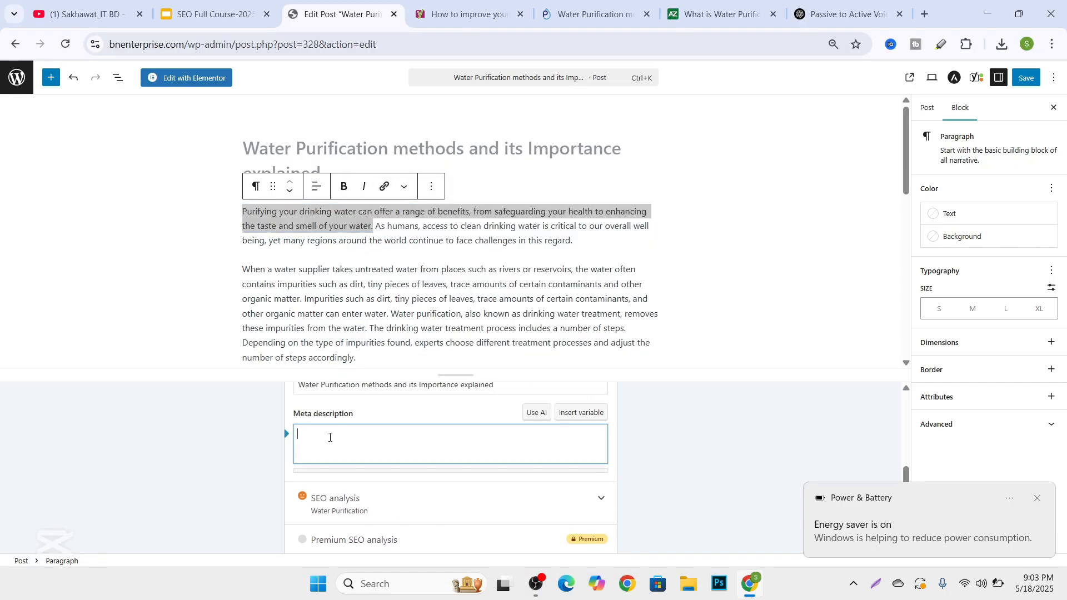
key("ctrl+v")
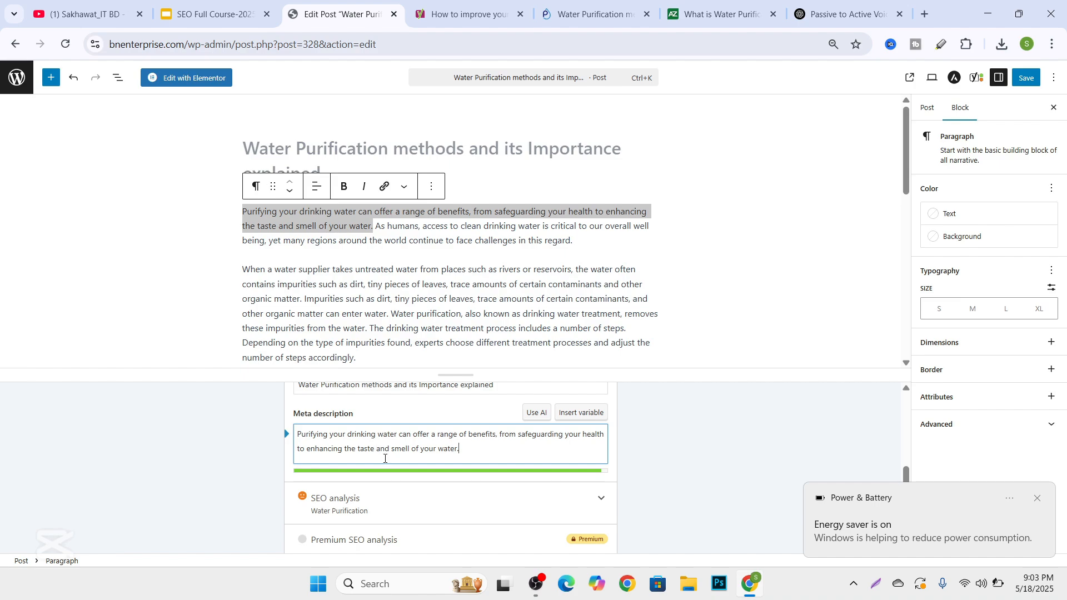
Examine the mobile search result preview, the search appearance fields and the remaining Yoast SEO sections down to Insights.
scroll(367, 456, "up", 3)
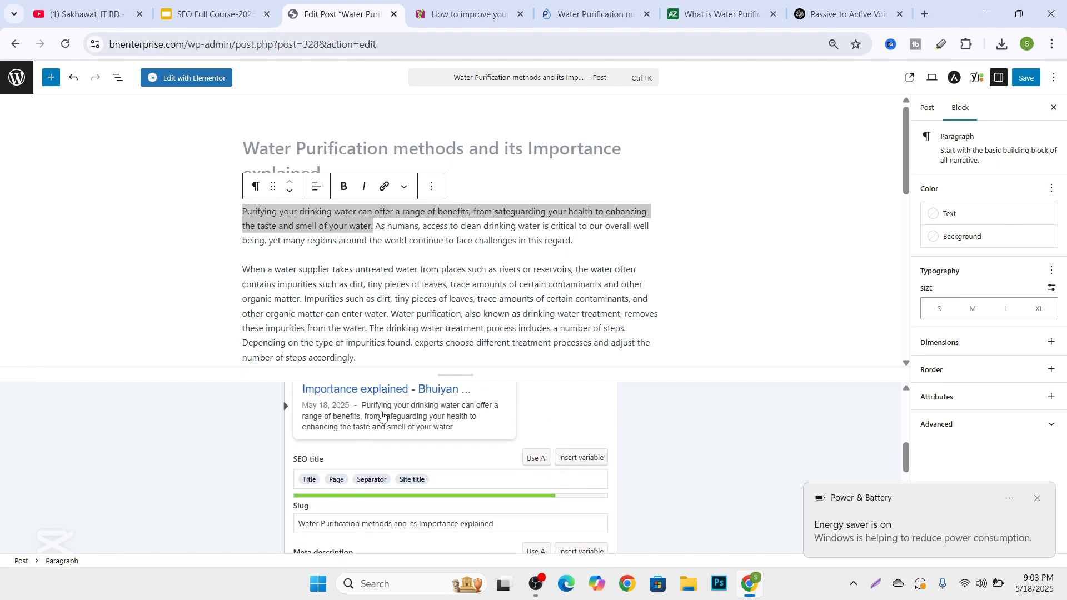
scroll(334, 416, "up", 1)
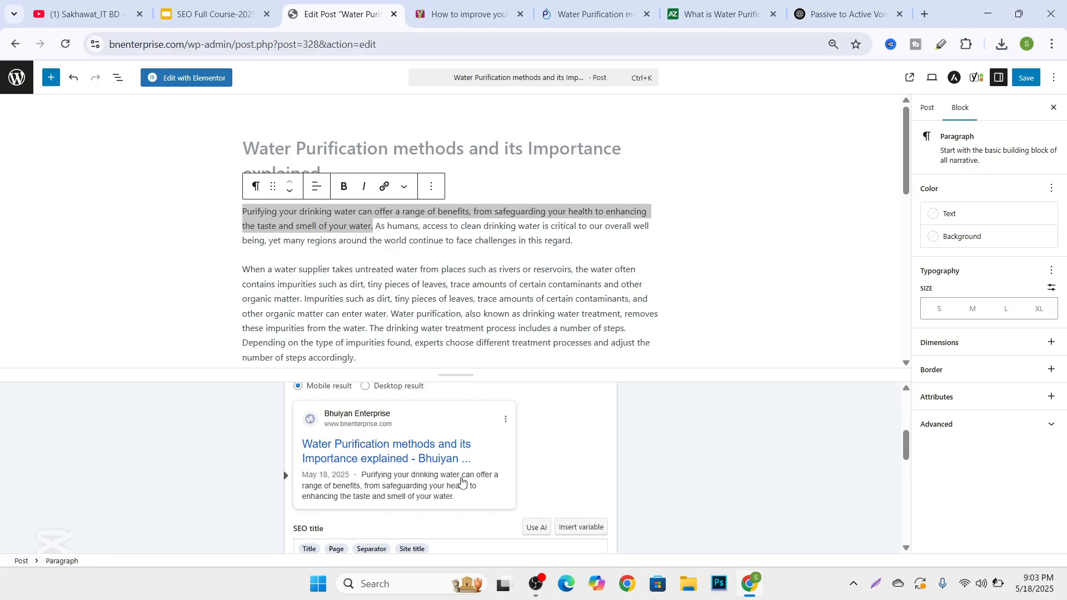
scroll(482, 481, "down", 2)
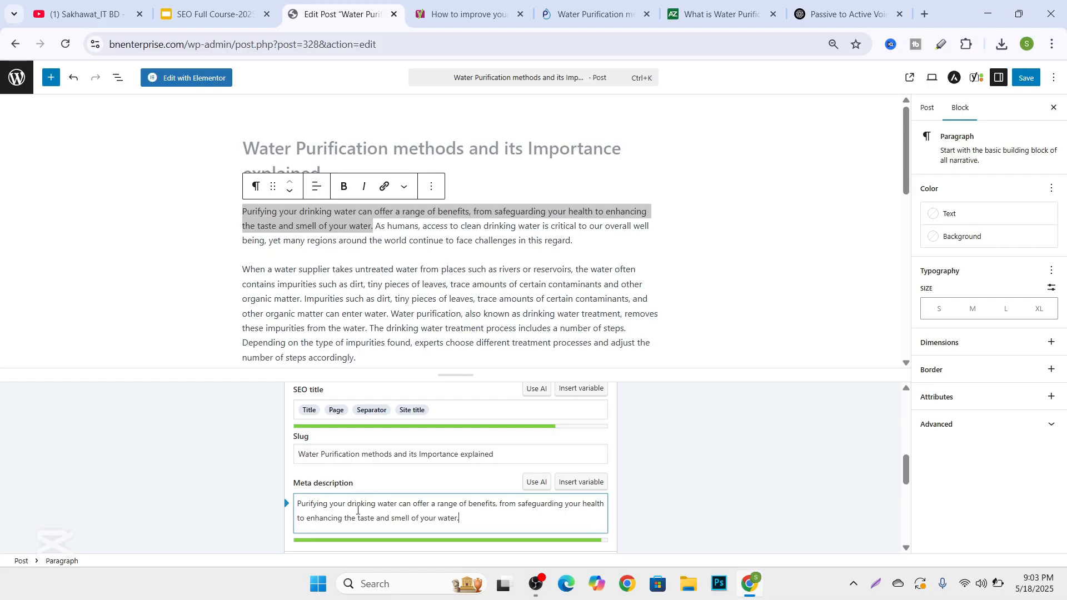
scroll(389, 510, "up", 1)
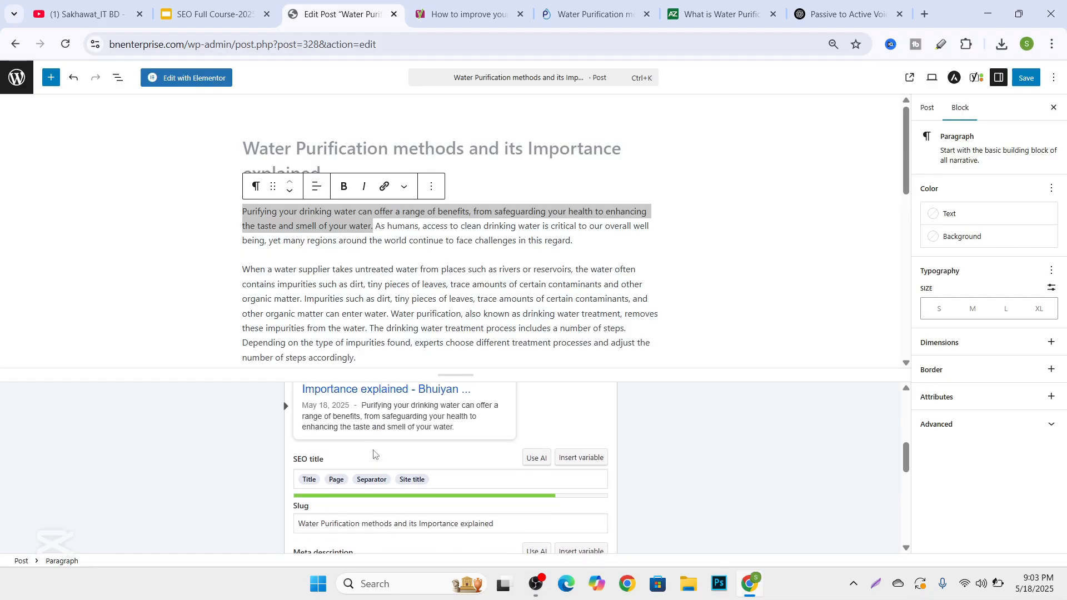
scroll(392, 418, "down", 5)
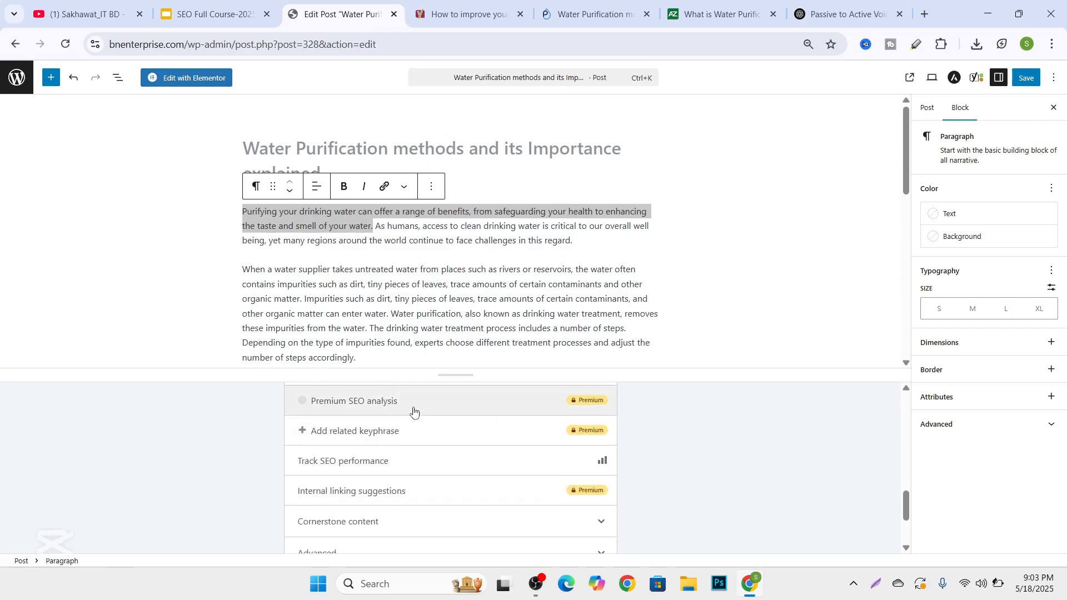
scroll(414, 411, "down", 2)
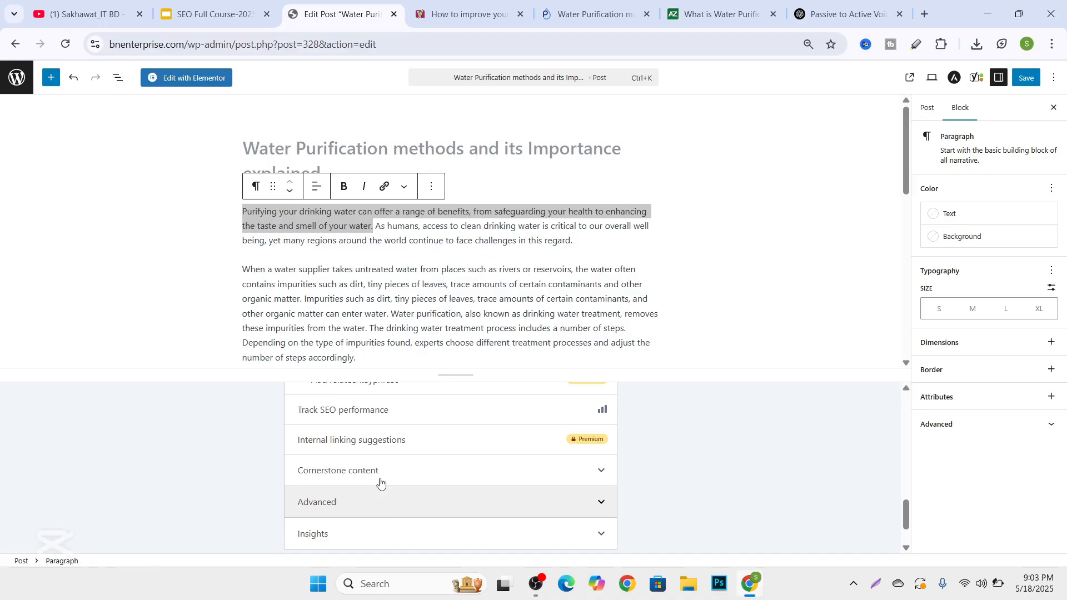
scroll(381, 471, "up", 5)
scroll(381, 471, "up", 8)
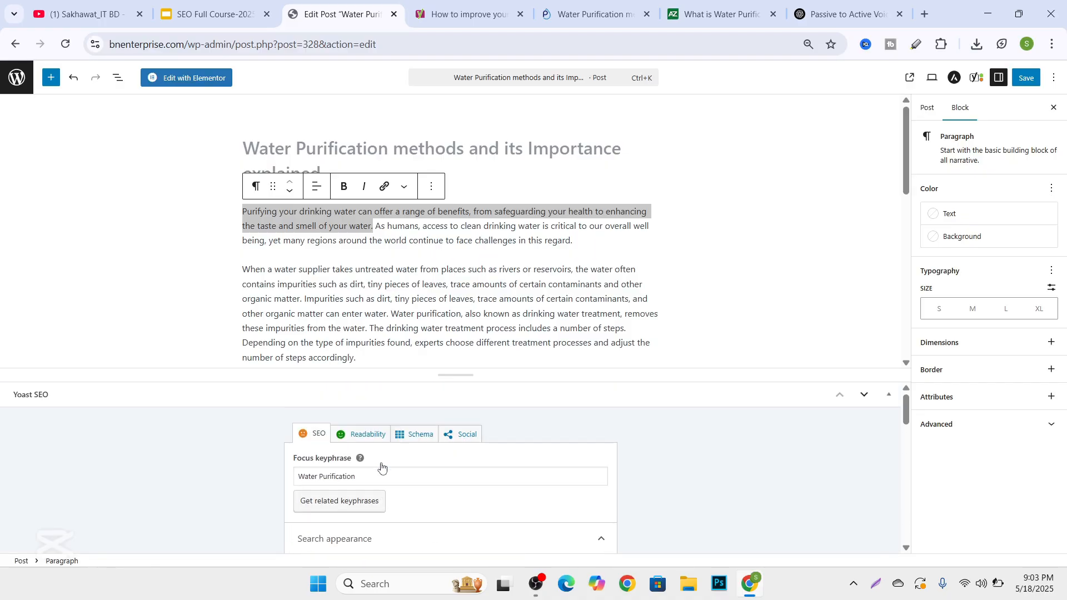
Shorten the slug to "Water Purification" by deleting the words "methods and its Importance explained".
scroll(370, 461, "down", 7)
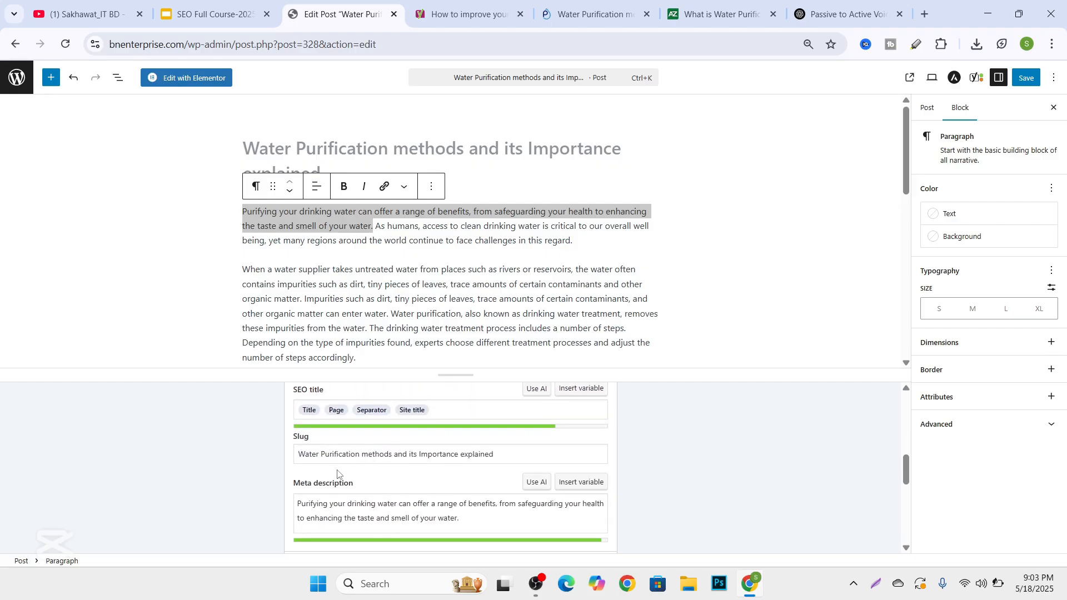
left_click(341, 454)
left_click_drag(521, 454, 337, 463)
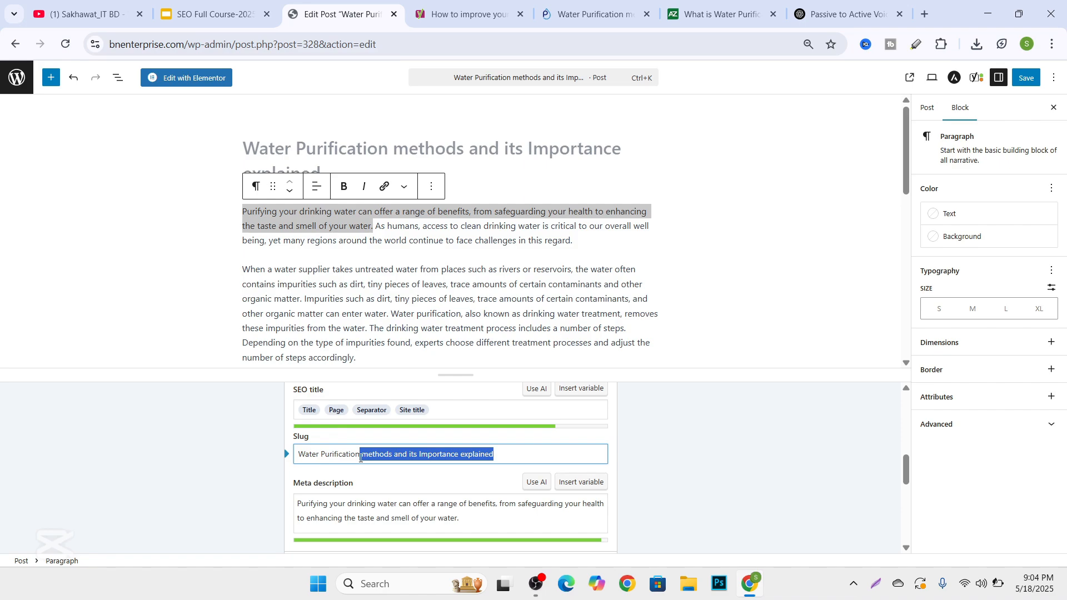
key("BackSpace")
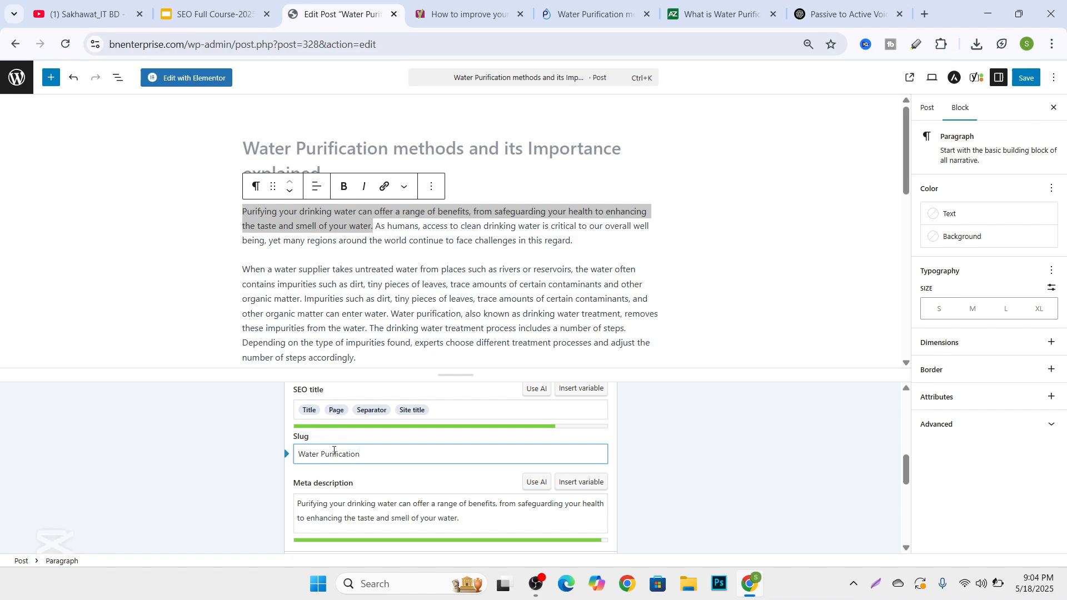
Compare the focus keyphrase with the slug and meta description in the search appearance settings.
scroll(333, 451, "up", 8)
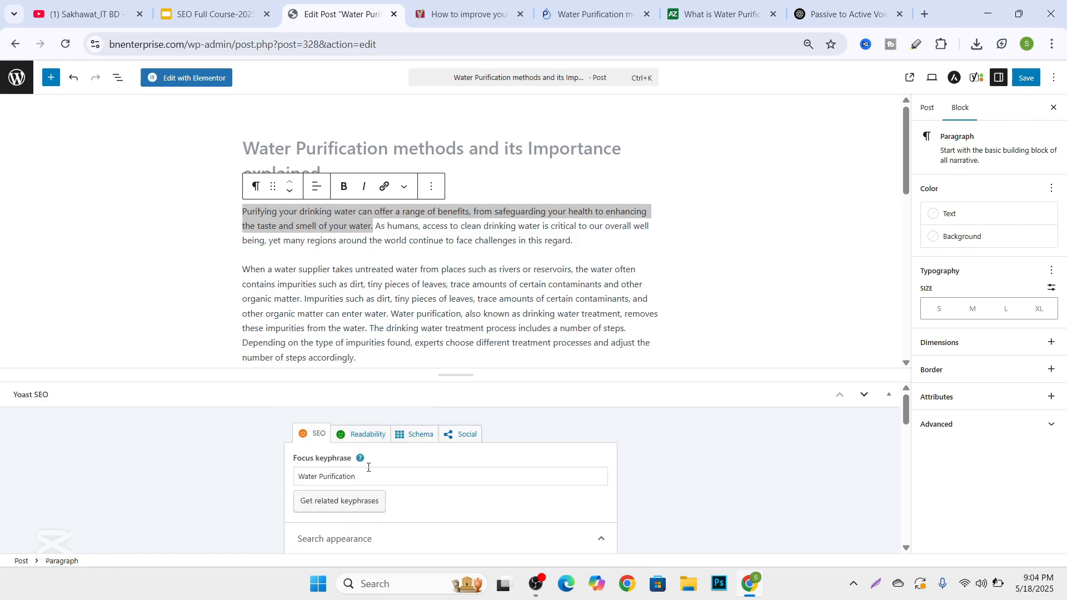
left_click_drag(366, 476, 214, 483)
scroll(222, 481, "down", 8)
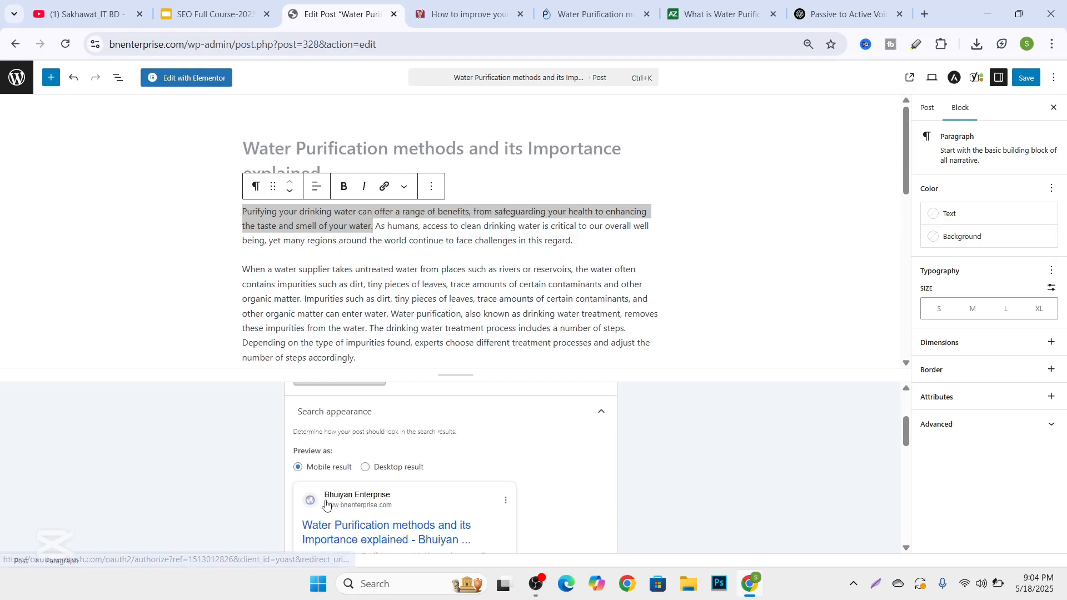
scroll(368, 420, "up", 1)
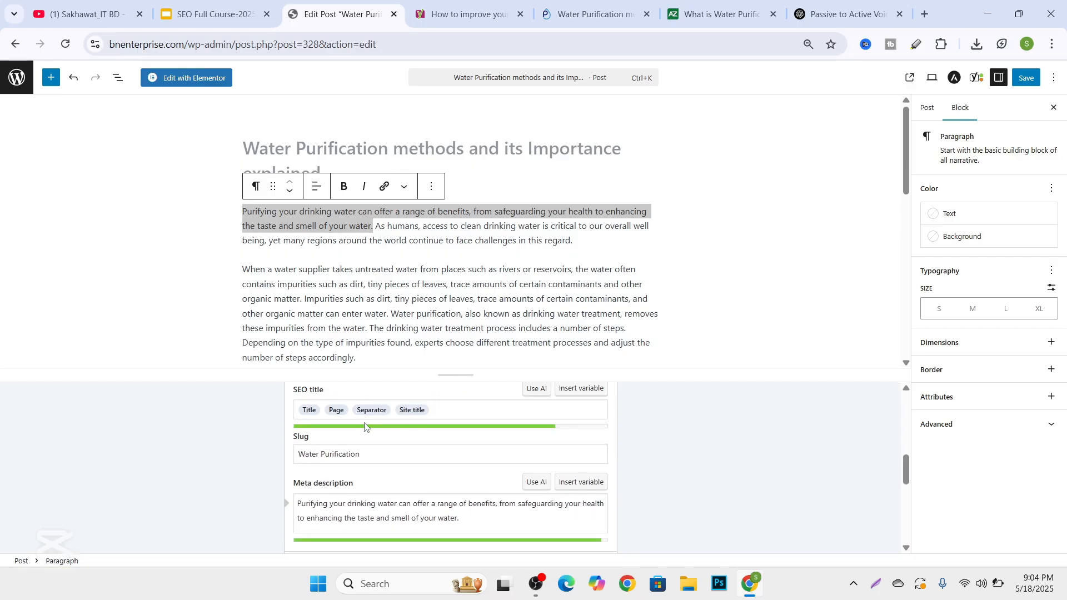
left_click_drag(369, 489, 352, 492)
left_click_drag(374, 452, 282, 449)
left_click(192, 451)
scroll(407, 413, "up", 10)
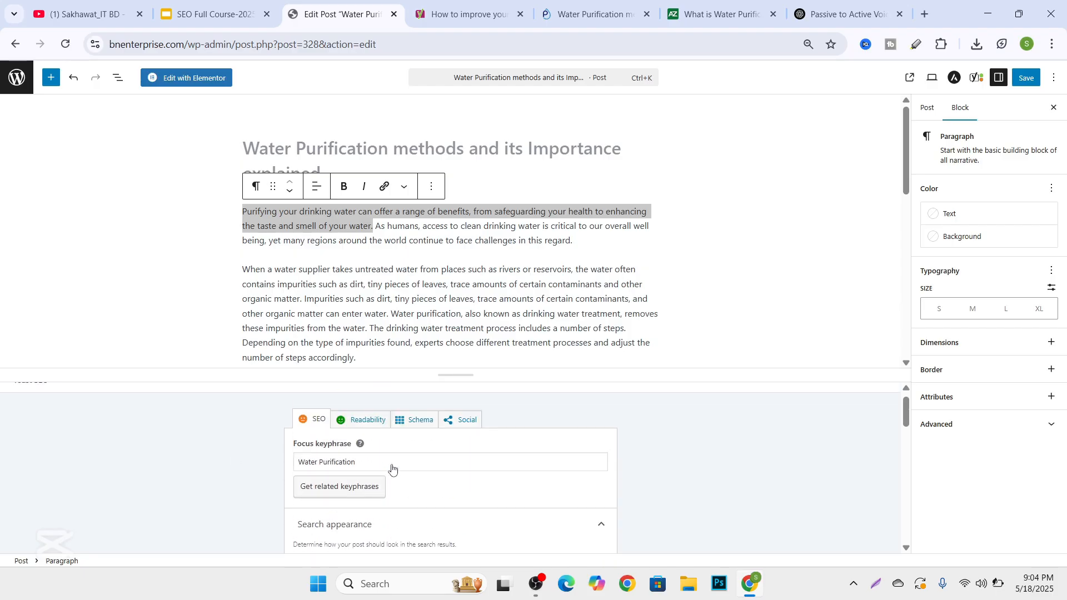
Copy the full post title and replace the SEO title variables with "Water Purification methods and its Importance explained".
left_click(321, 149)
mouse_move(333, 173)
left_mouse_down()
mouse_move(240, 148)
mouse_move(342, 181)
left_mouse_up()
left_click(239, 147)
right_click(300, 163)
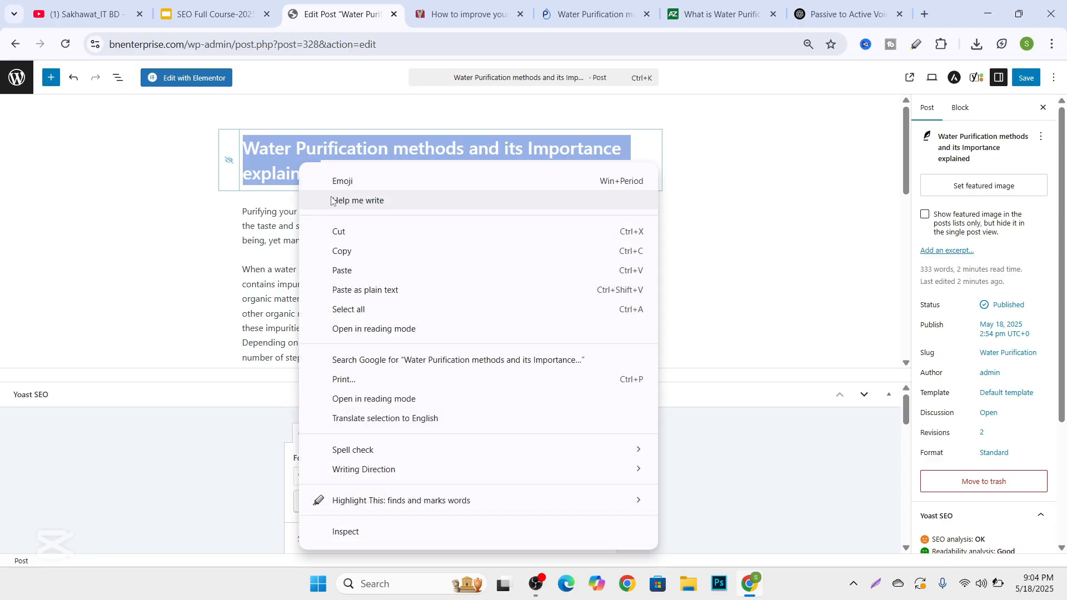
left_click(341, 247)
scroll(362, 317, "down", 1)
scroll(362, 317, "down", 3)
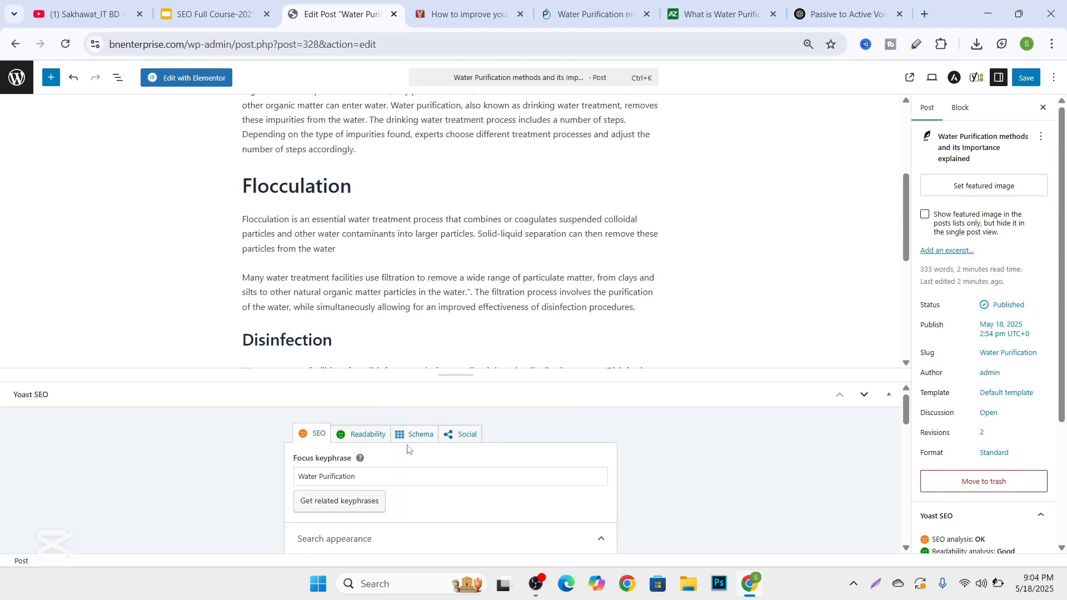
scroll(407, 447, "down", 4)
scroll(381, 459, "up", 1)
scroll(381, 459, "up", 2)
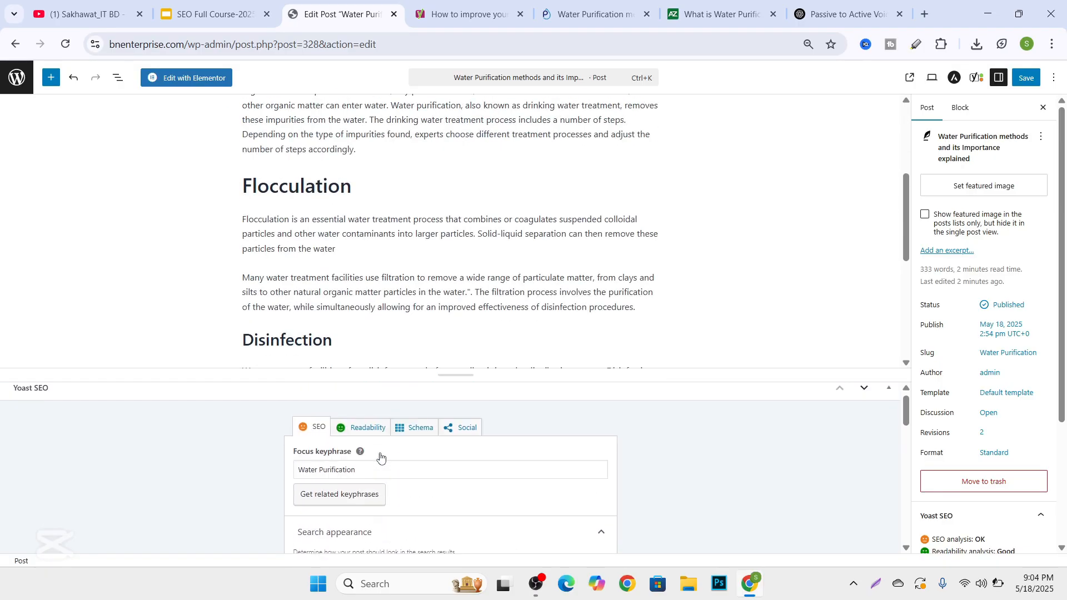
scroll(378, 467, "down", 4)
scroll(389, 469, "down", 2)
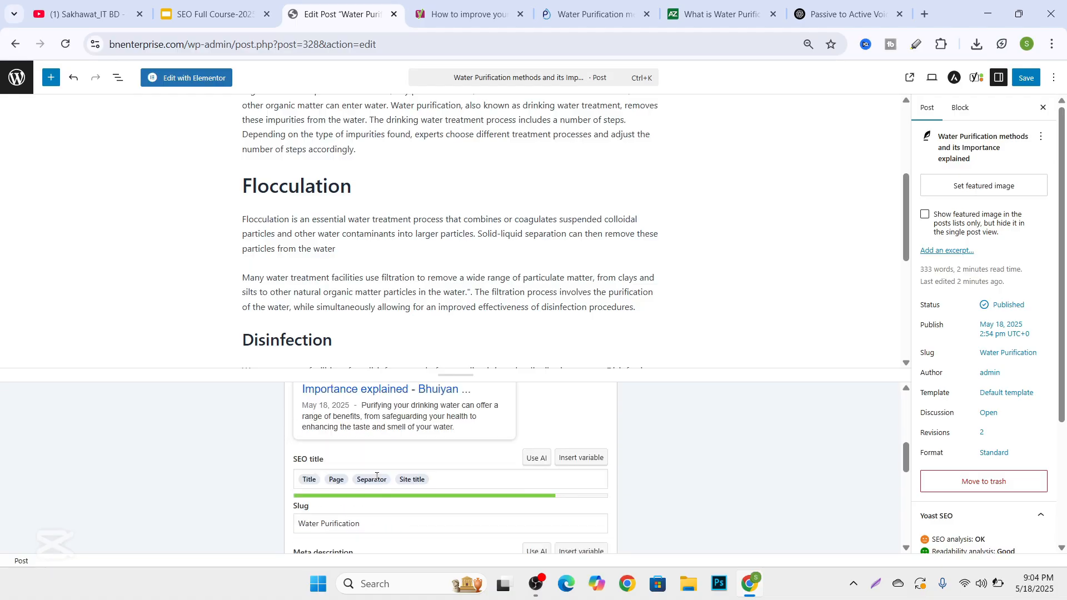
left_click(443, 411)
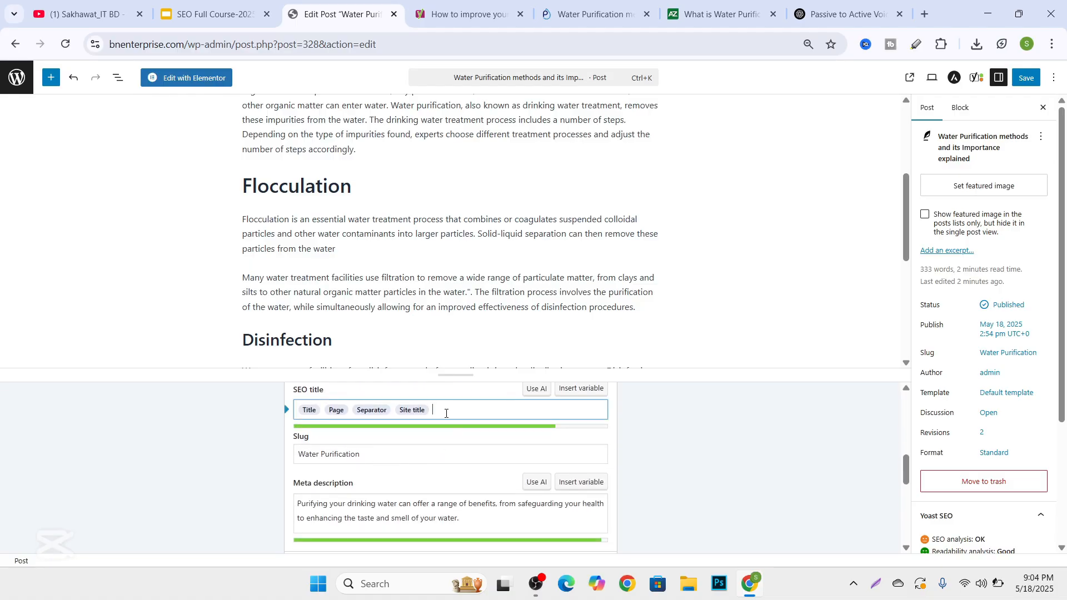
left_click_drag(450, 410, 279, 406)
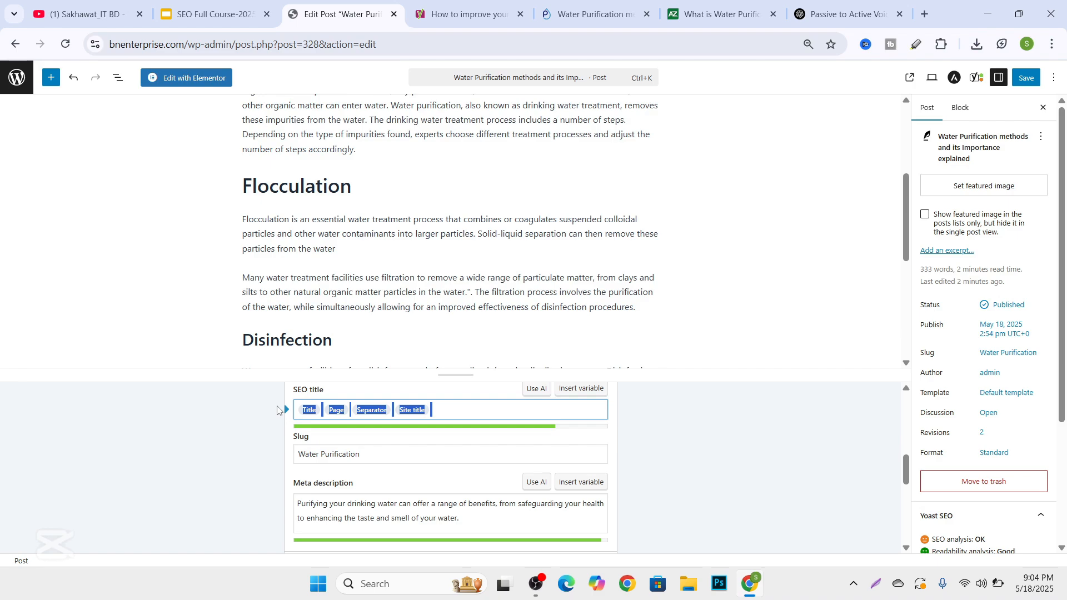
key("ctrl+v")
left_click(247, 453)
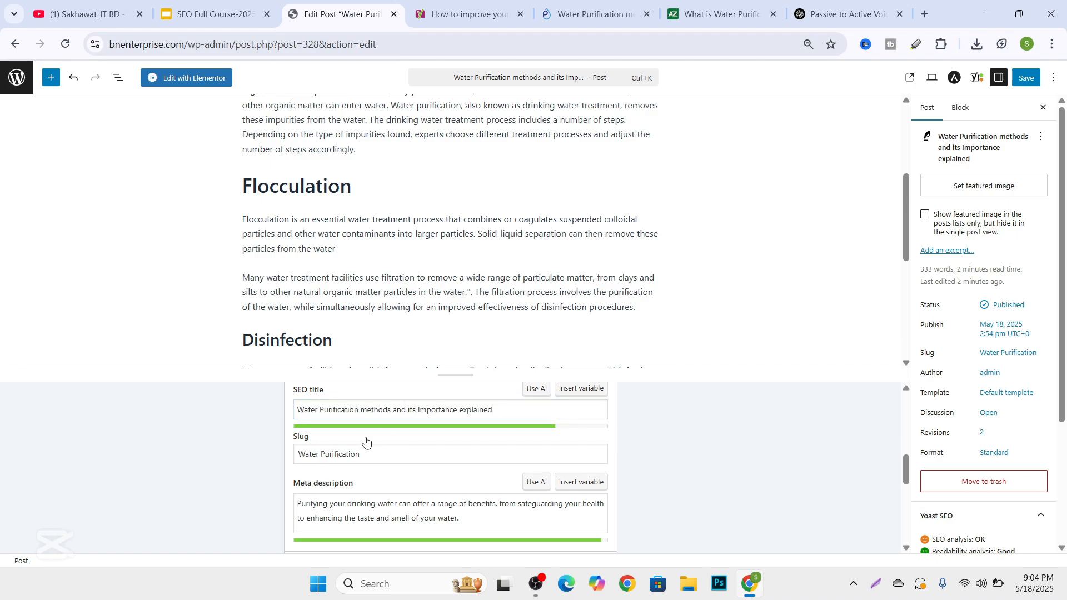
Expand the SEO analysis and examine its listed problems and good results, including links, images and keyphrase usage.
scroll(377, 458, "down", 2)
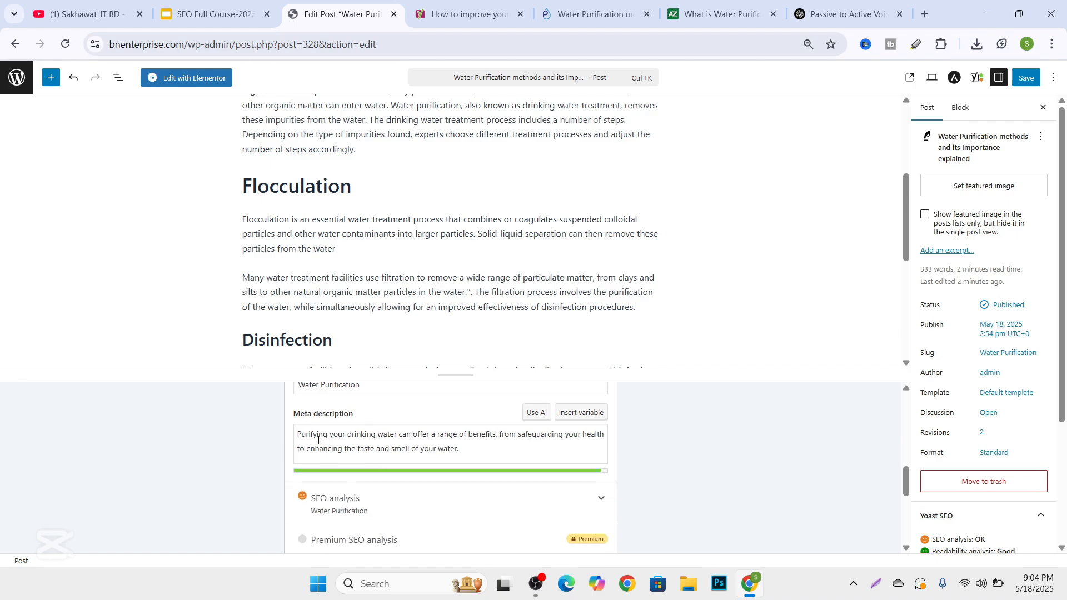
left_click(595, 497)
scroll(445, 453, "down", 4)
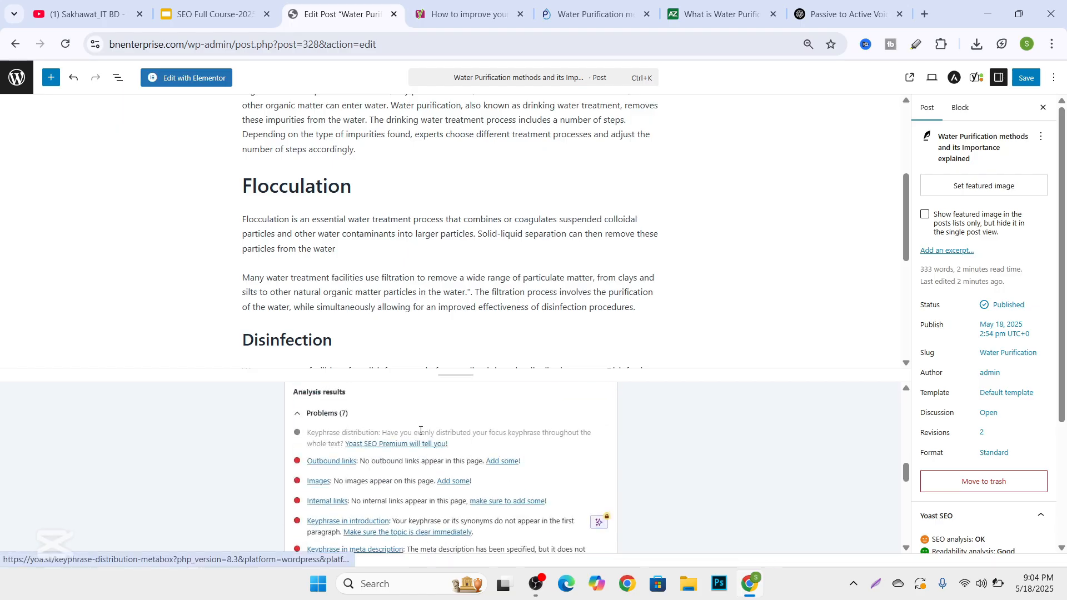
scroll(414, 431, "up", 4)
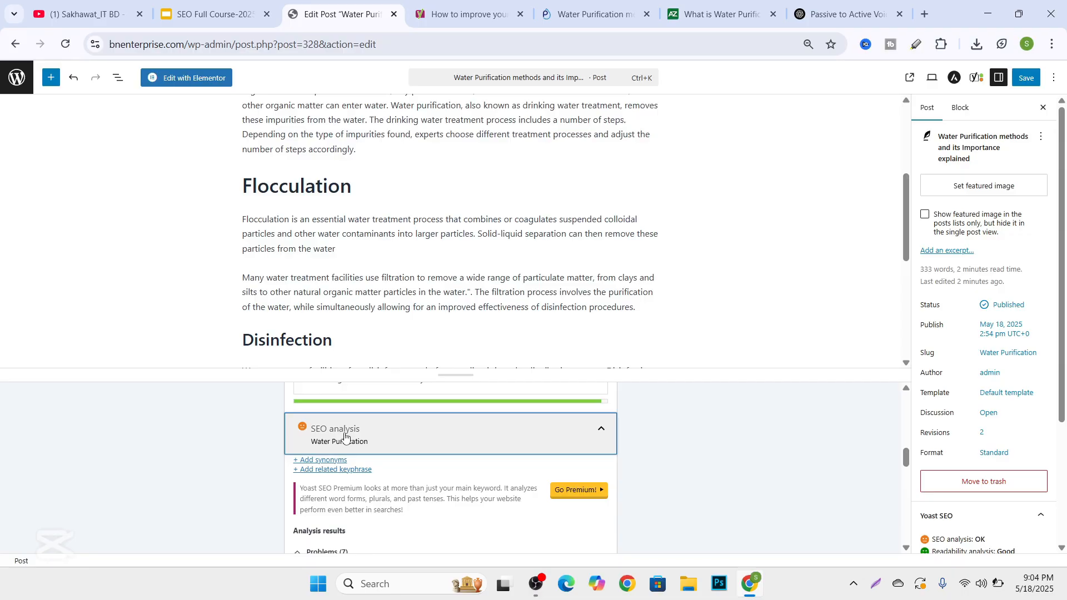
scroll(337, 448, "up", 2)
scroll(356, 458, "down", 4)
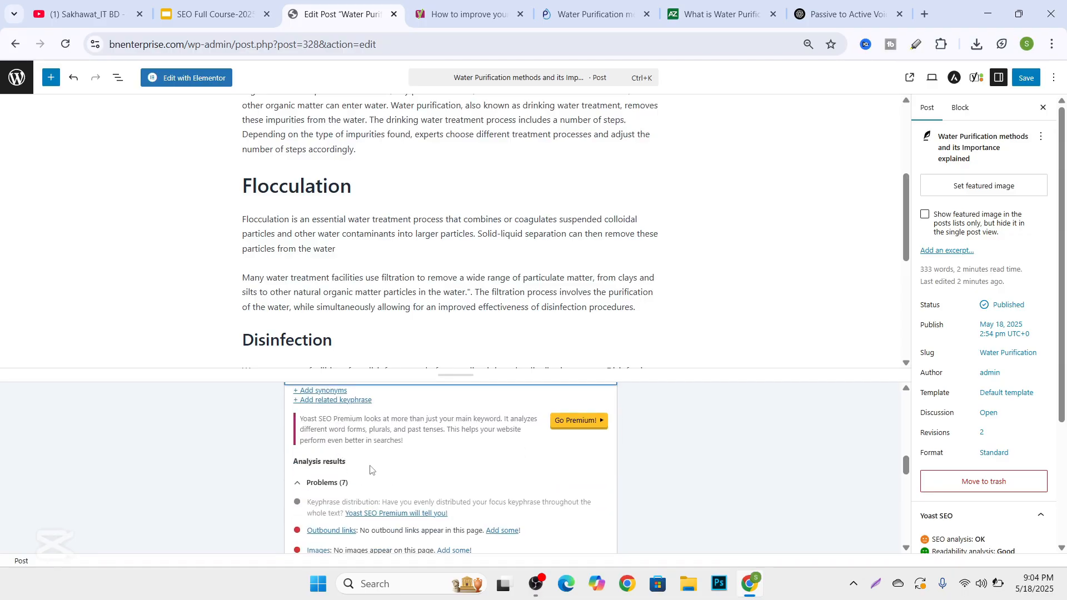
scroll(356, 471, "down", 2)
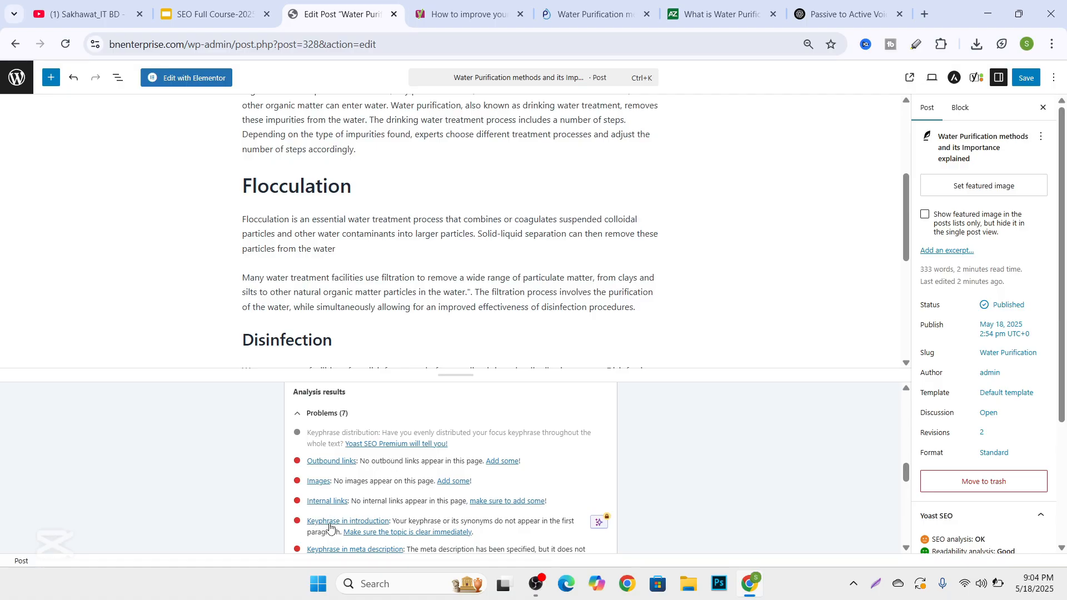
scroll(344, 519, "down", 2)
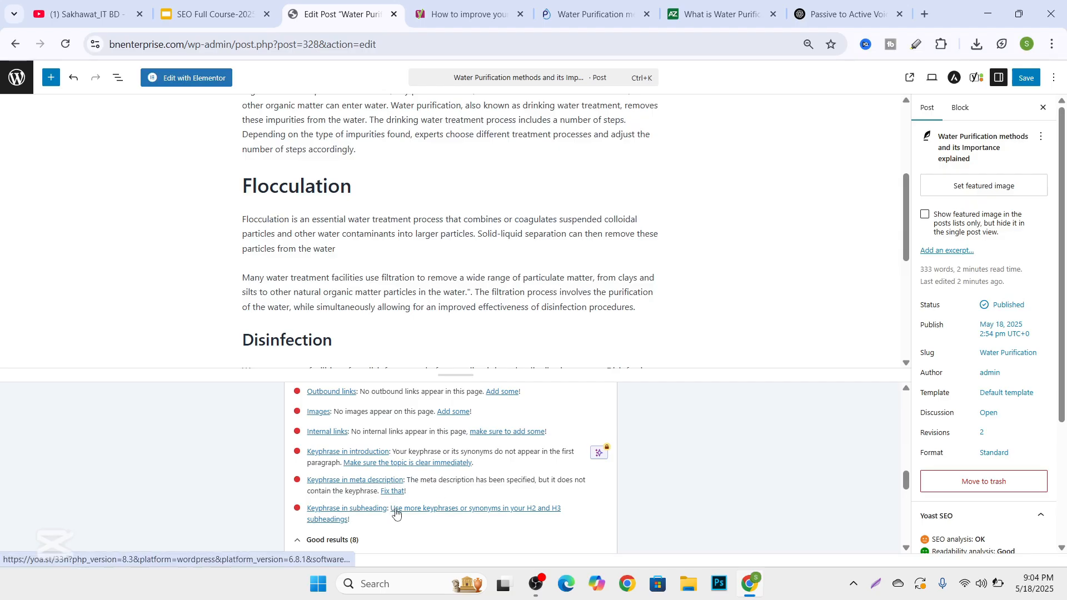
scroll(396, 514, "down", 2)
scroll(393, 482, "up", 8)
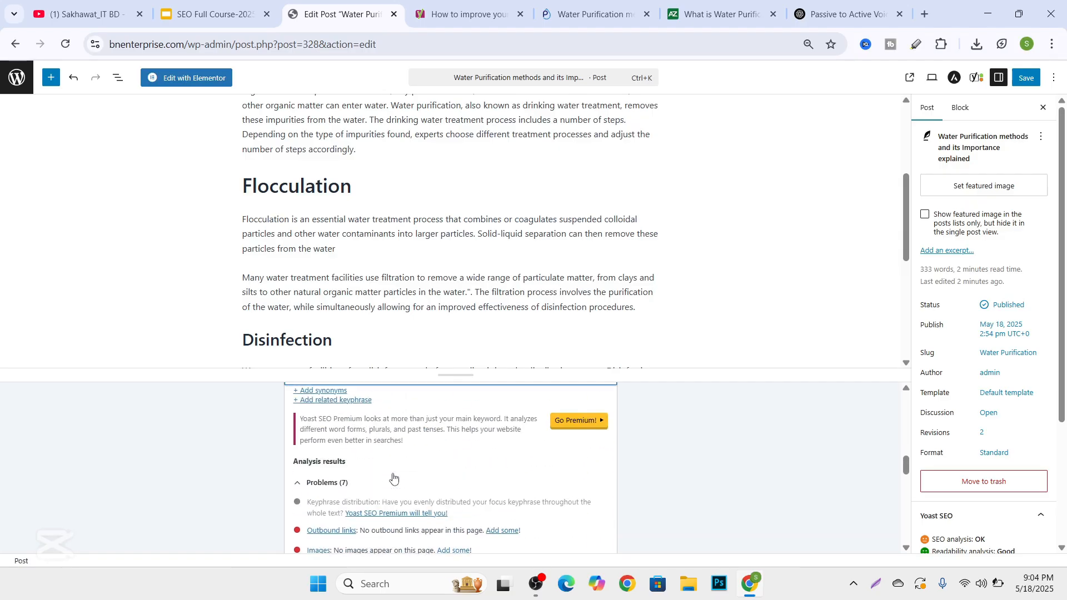
scroll(392, 478, "up", 3)
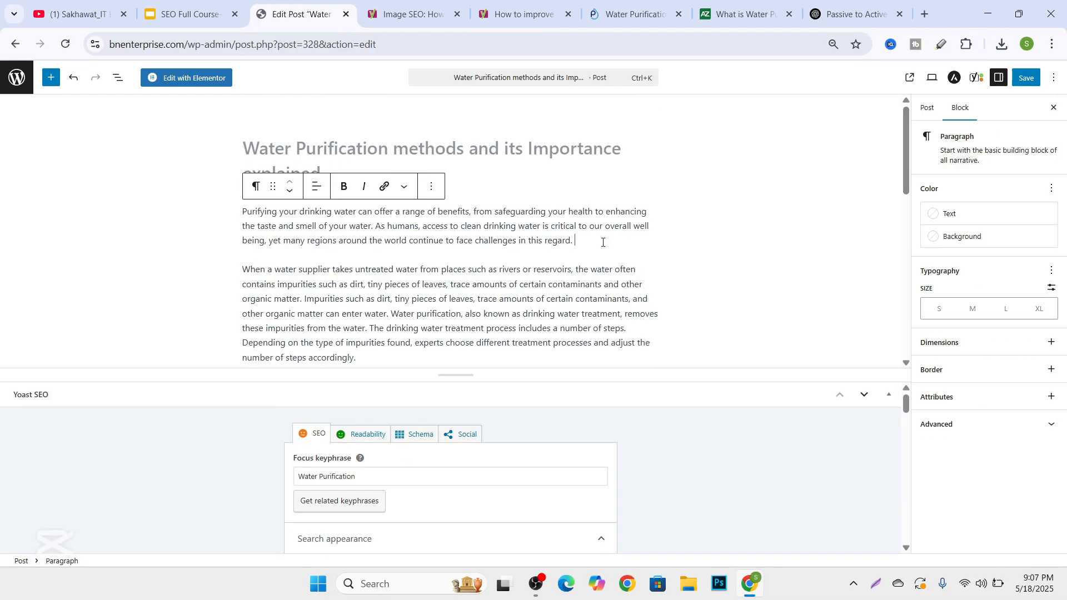
Insert an image block below the introduction paragraph and upload the "images (9)" picture from Downloads.
key("Return")
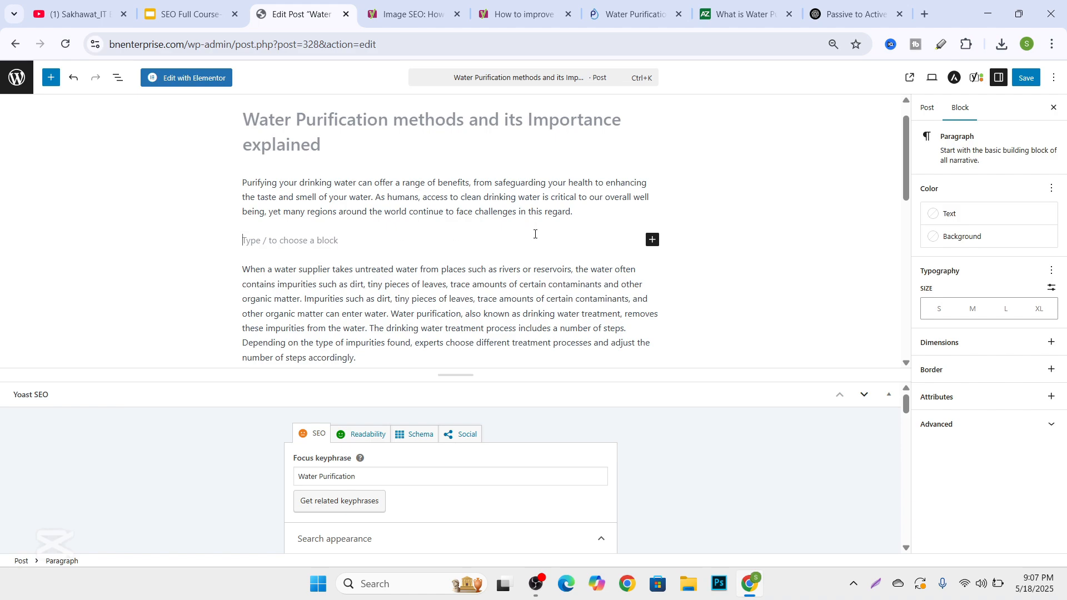
left_click(652, 239)
left_click(685, 371)
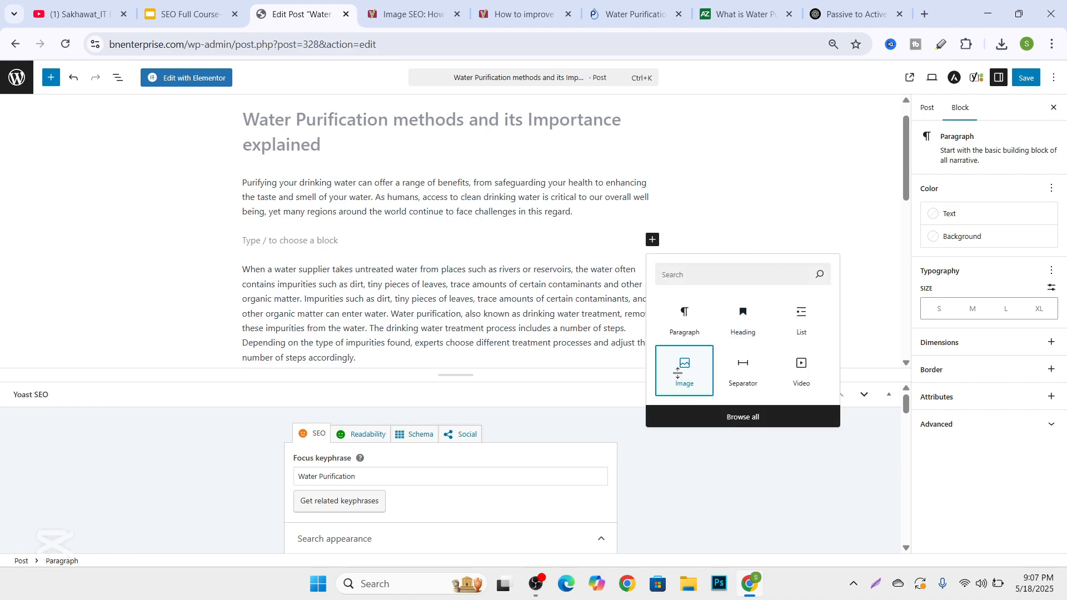
left_click(270, 298)
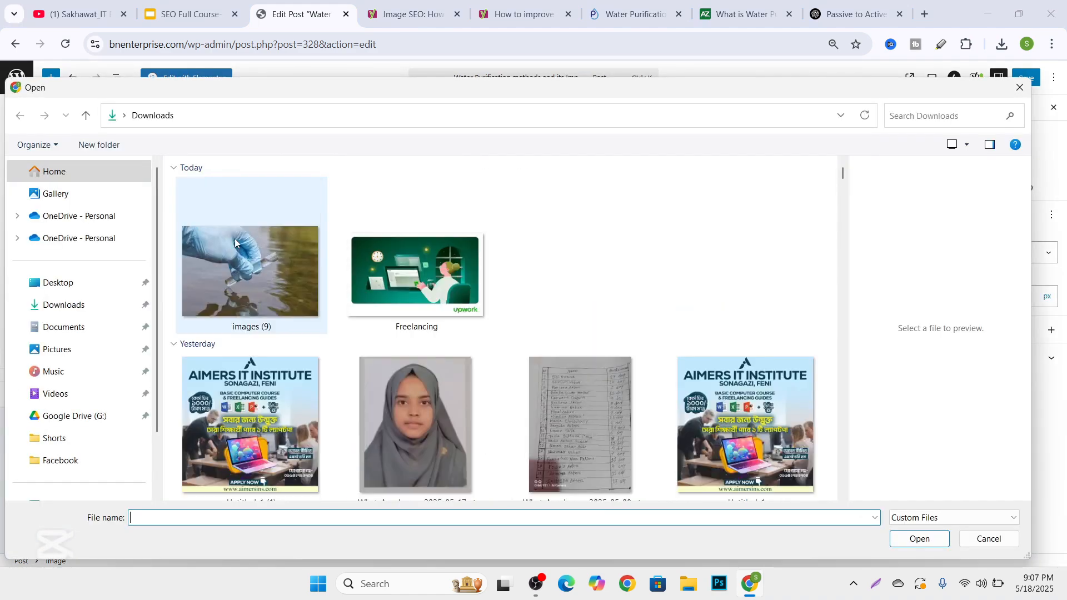
left_click(280, 288)
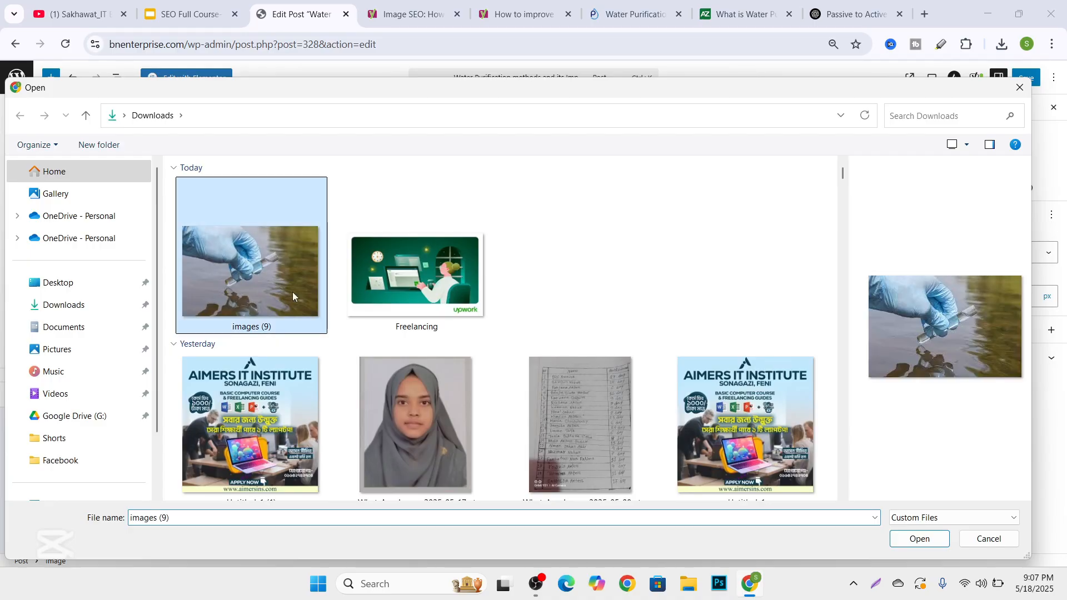
left_click(919, 539)
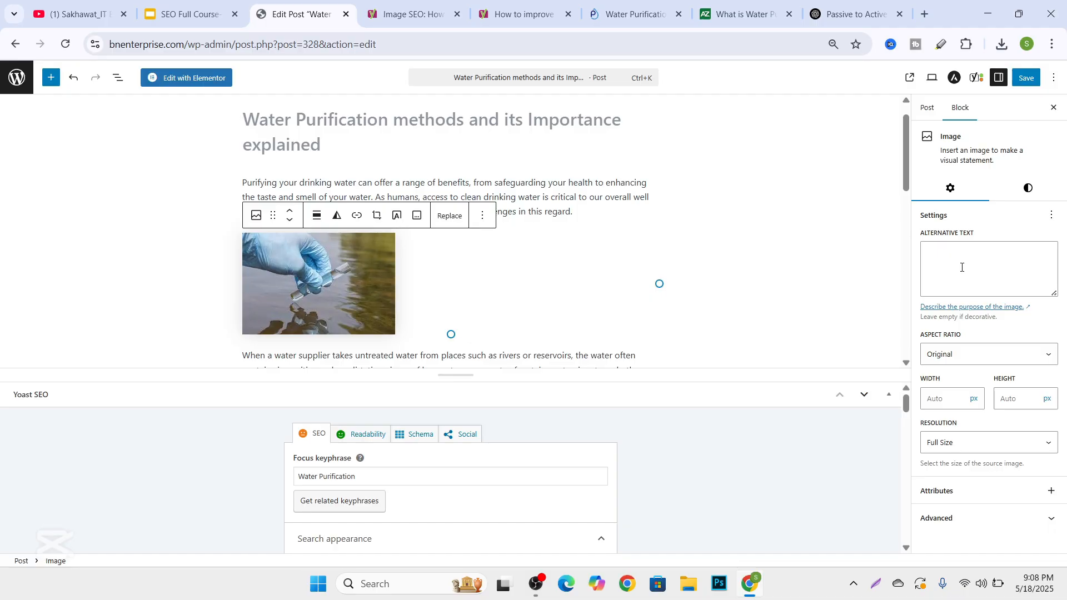
Set the image's alternative text to "Water Purification".
left_click(962, 267)
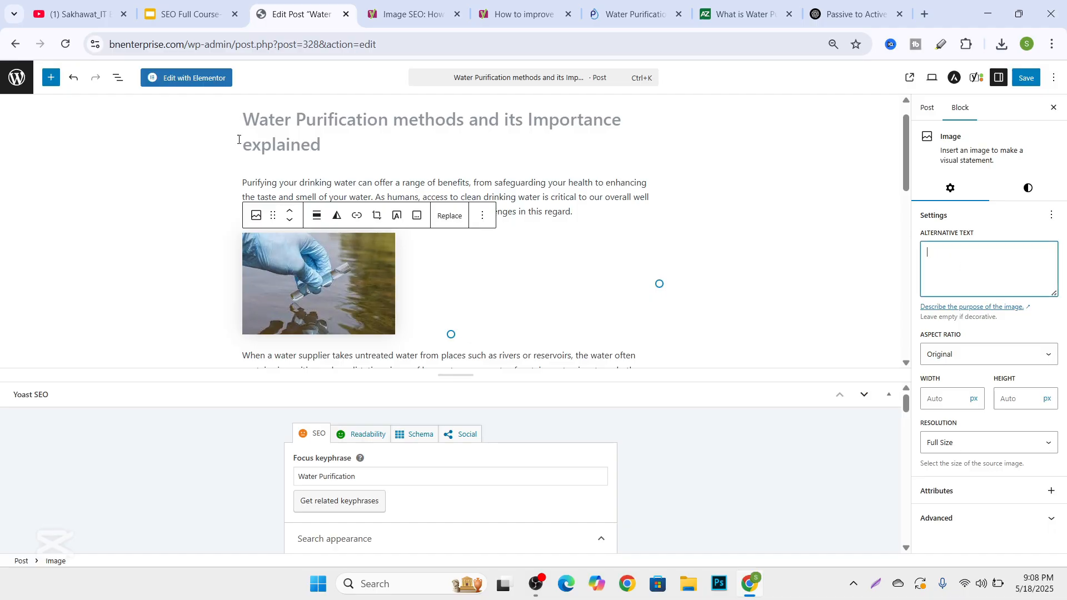
type("Water Purification methods and its Importance explained")
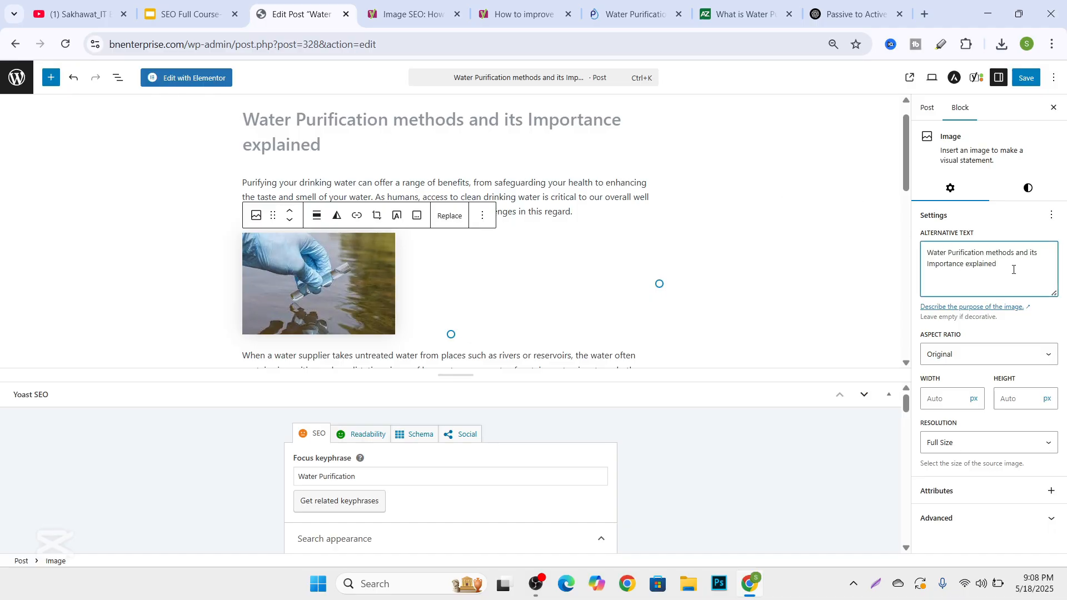
key("ctrl+a")
type("Water Purification")
key("ctrl+a")
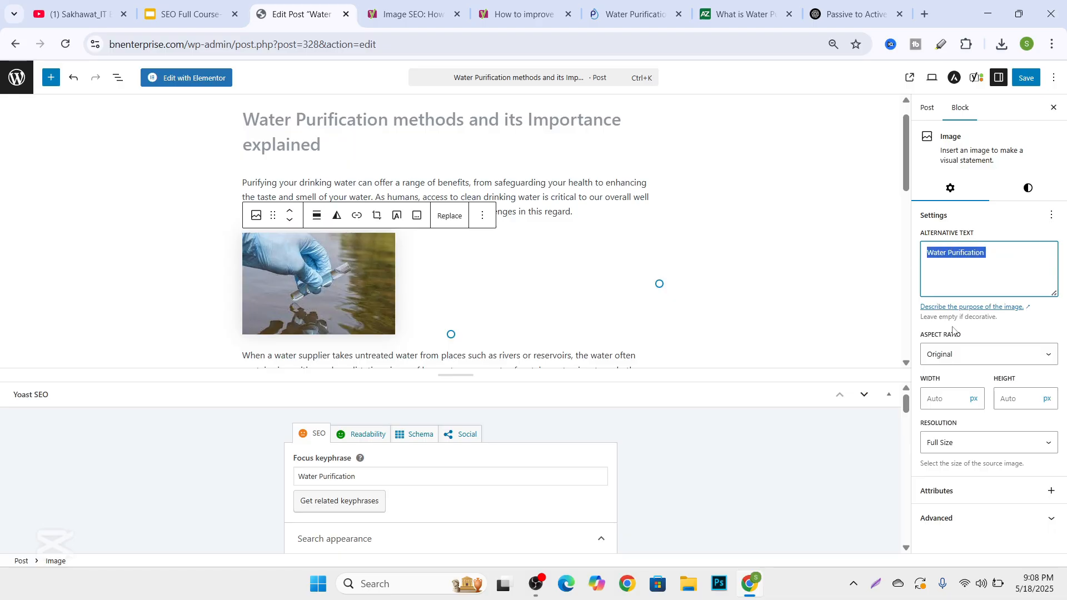
Set the image's title attribute to "Water Purification" and save the post.
left_click(964, 518)
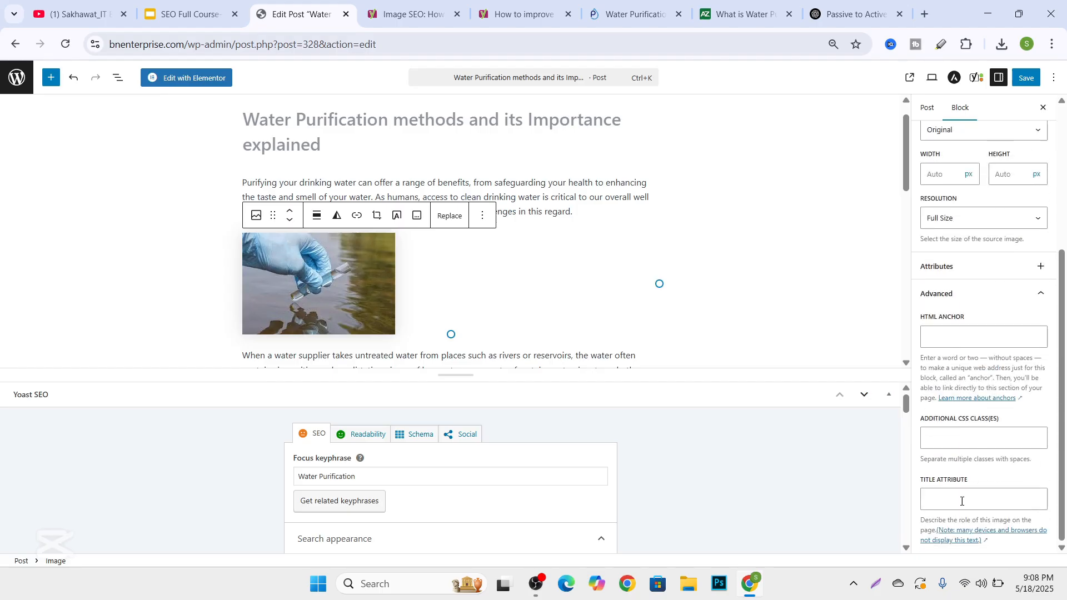
left_click(978, 499)
left_click(976, 481)
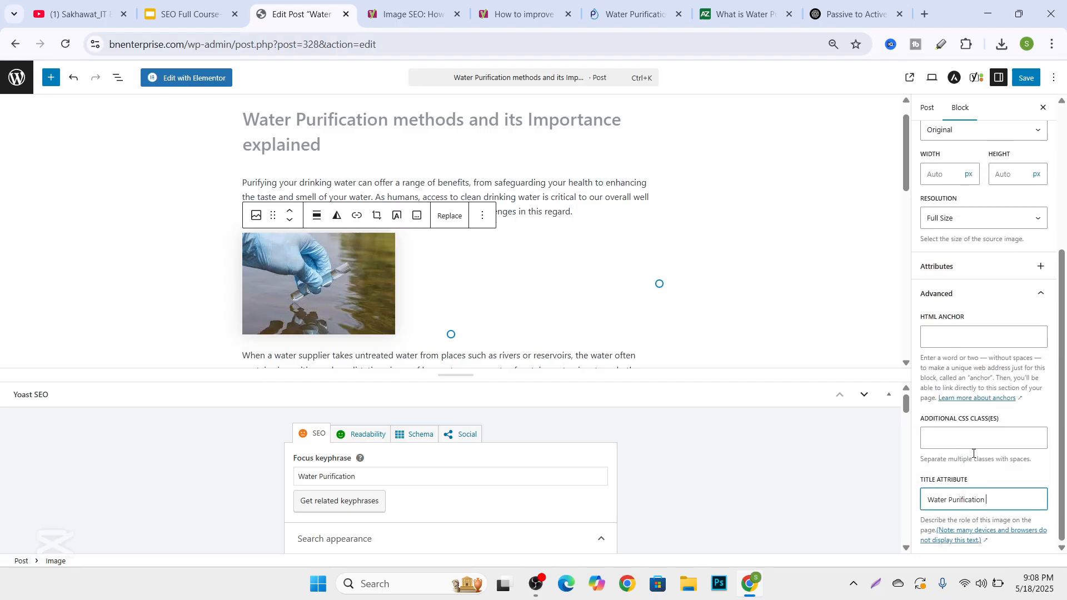
scroll(982, 358, "up", 4)
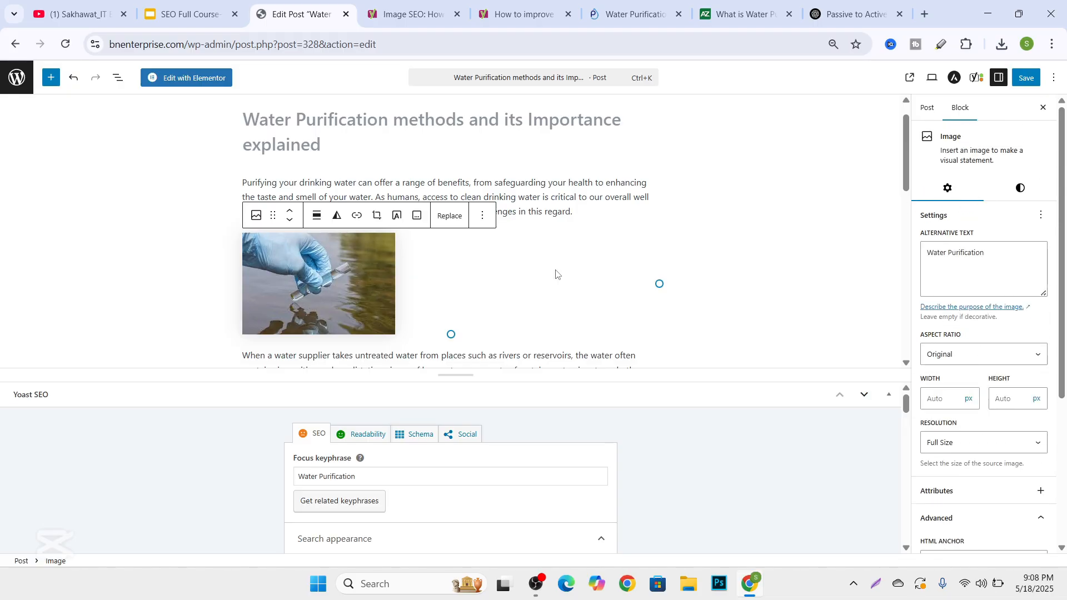
left_click(1027, 79)
Examine the SEO analysis after the image was added, checking the image results and the link and keyphrase problems.
scroll(356, 311, "down", 3)
scroll(349, 441, "down", 1)
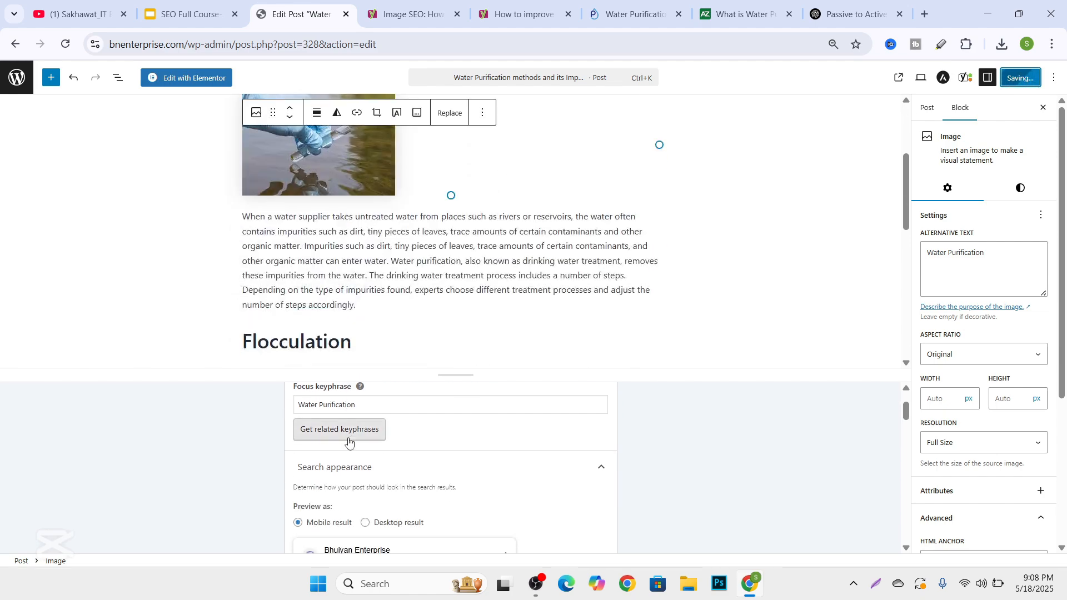
scroll(349, 441, "down", 10)
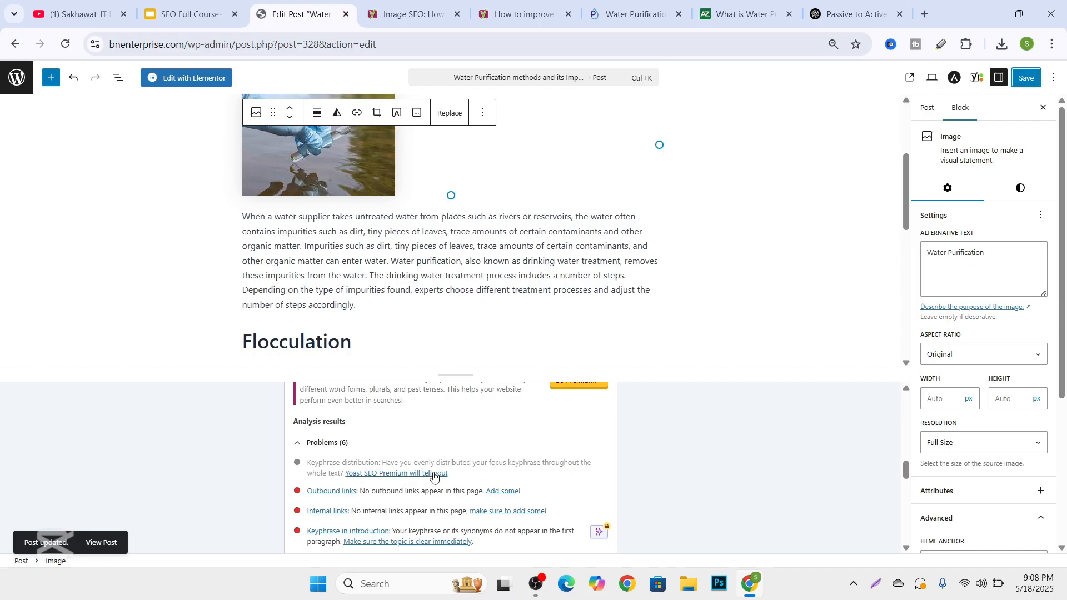
scroll(433, 476, "down", 3)
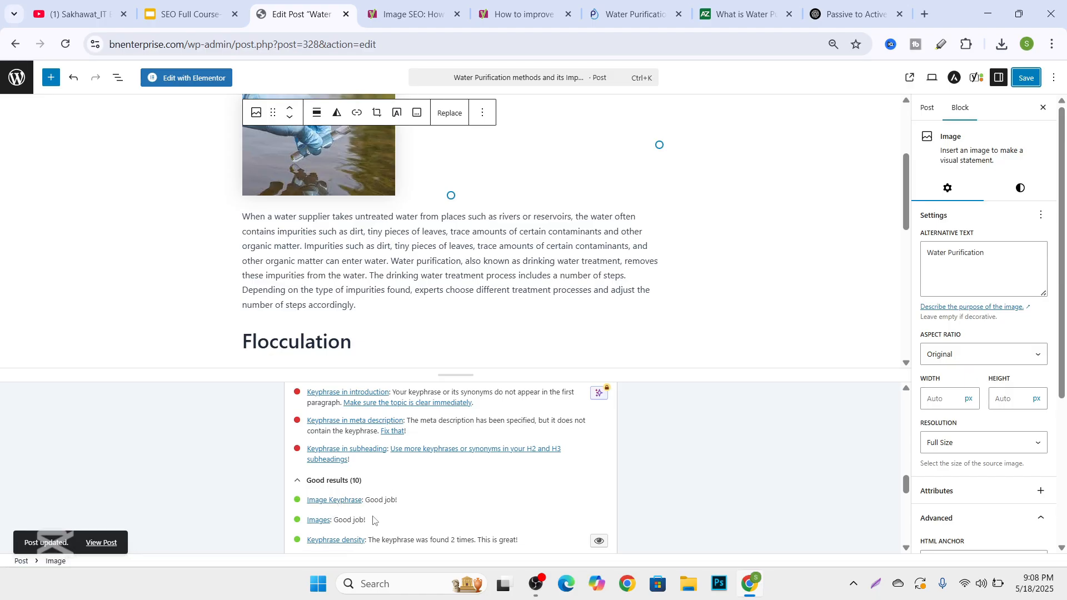
scroll(387, 519, "down", 1)
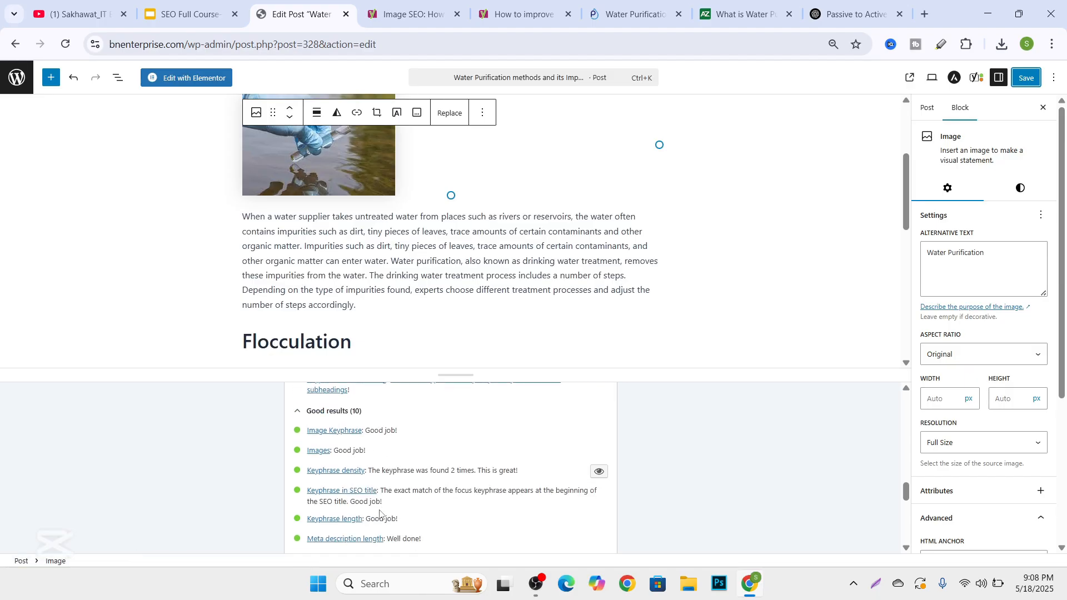
scroll(439, 475, "down", 1)
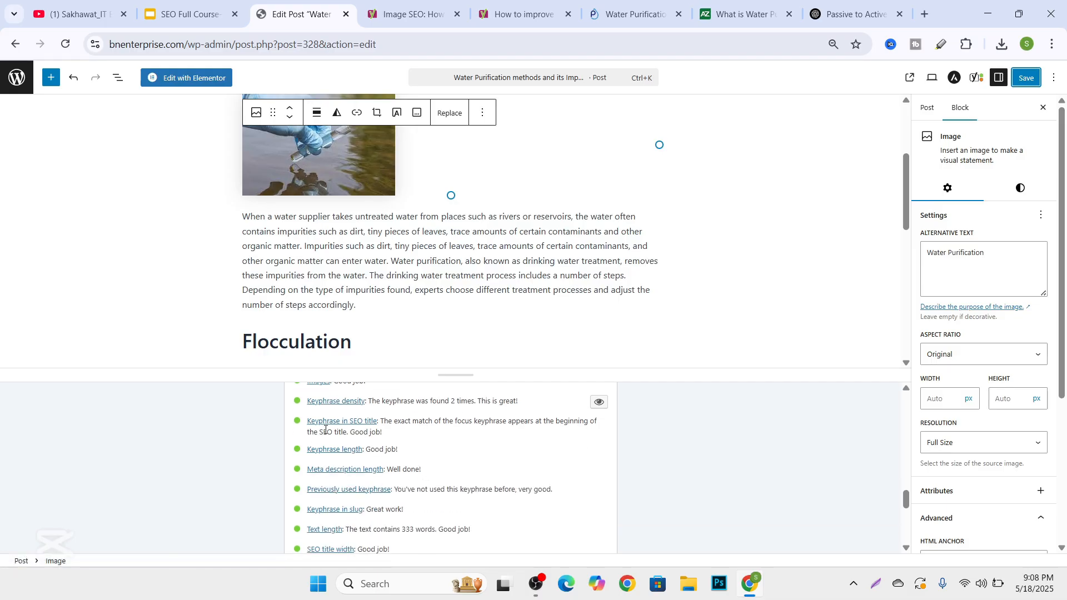
scroll(370, 473, "down", 2)
scroll(369, 473, "up", 4)
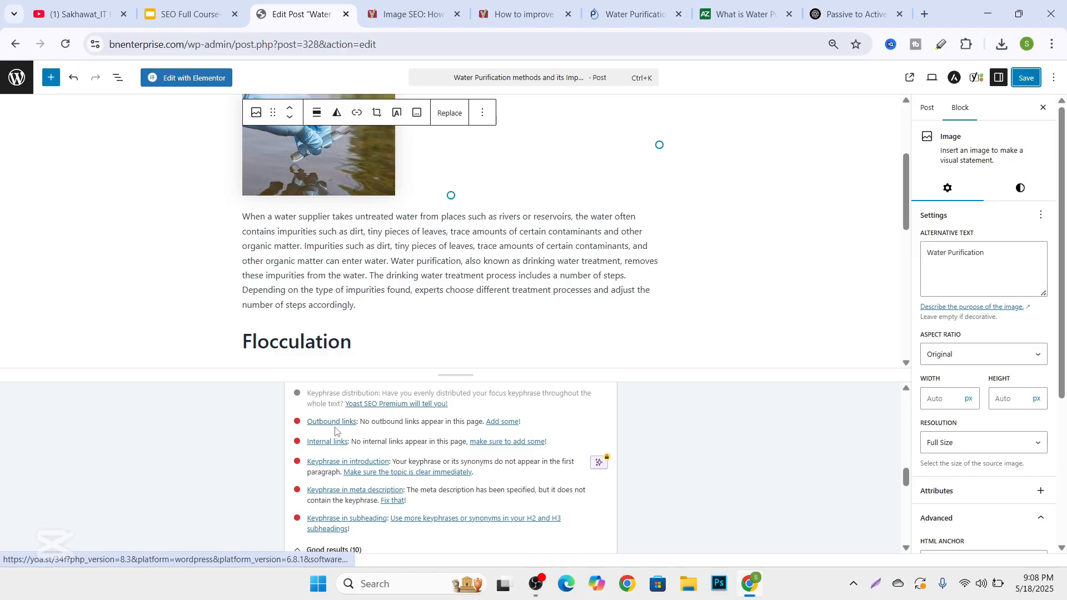
scroll(341, 428, "up", 5)
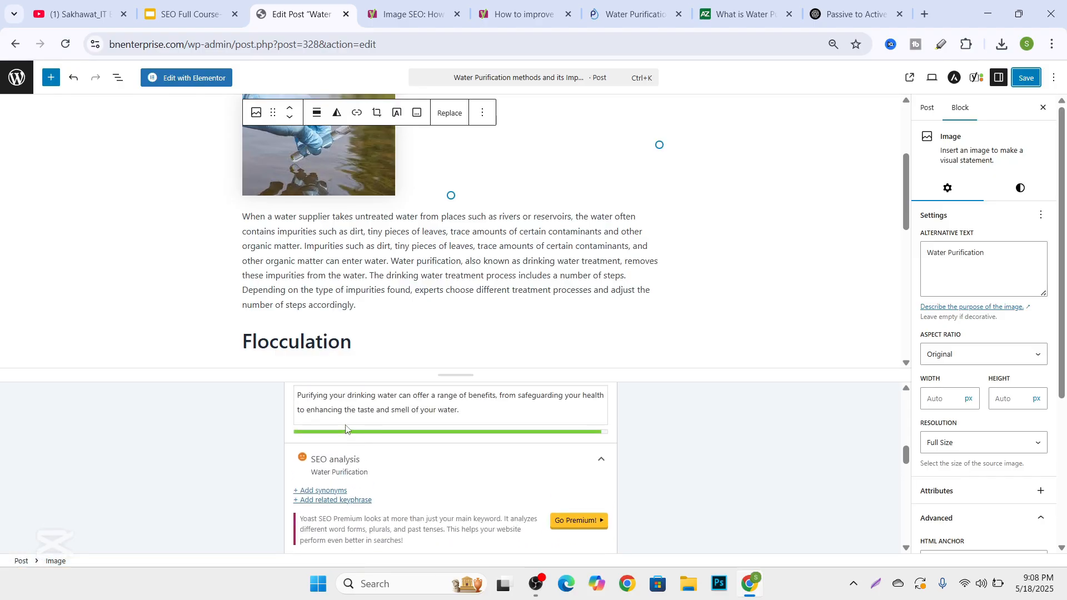
scroll(345, 428, "up", 5)
scroll(395, 295, "up", 2)
scroll(363, 245, "up", 2)
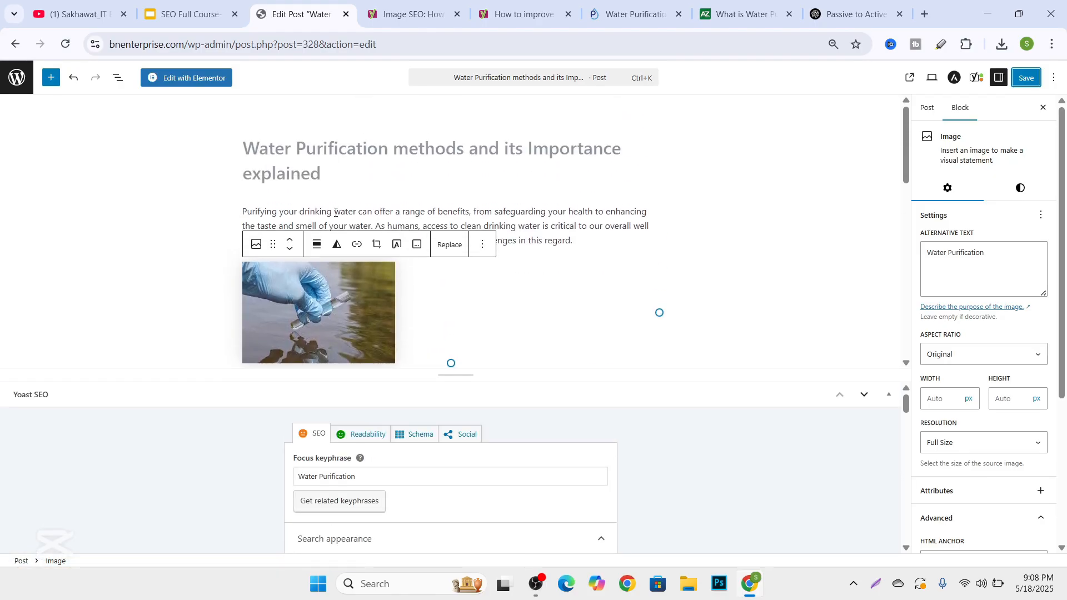
Insert "Water Purification" at the start of the last paragraph under the Disinfection heading, before "When these contaminants".
left_click(328, 198)
scroll(264, 235, "down", 6)
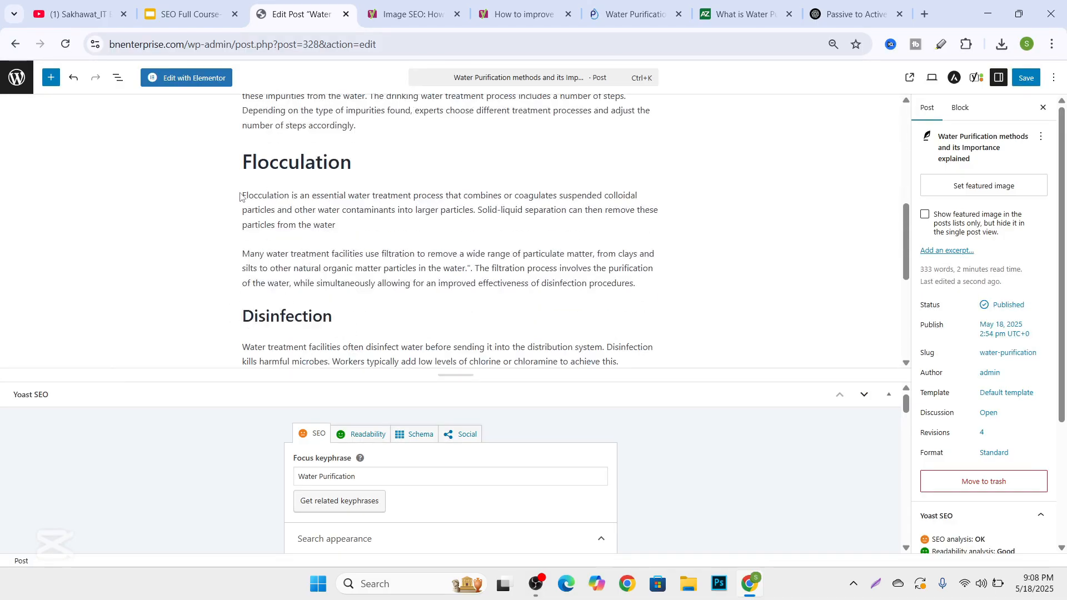
left_click_drag(245, 194, 315, 196)
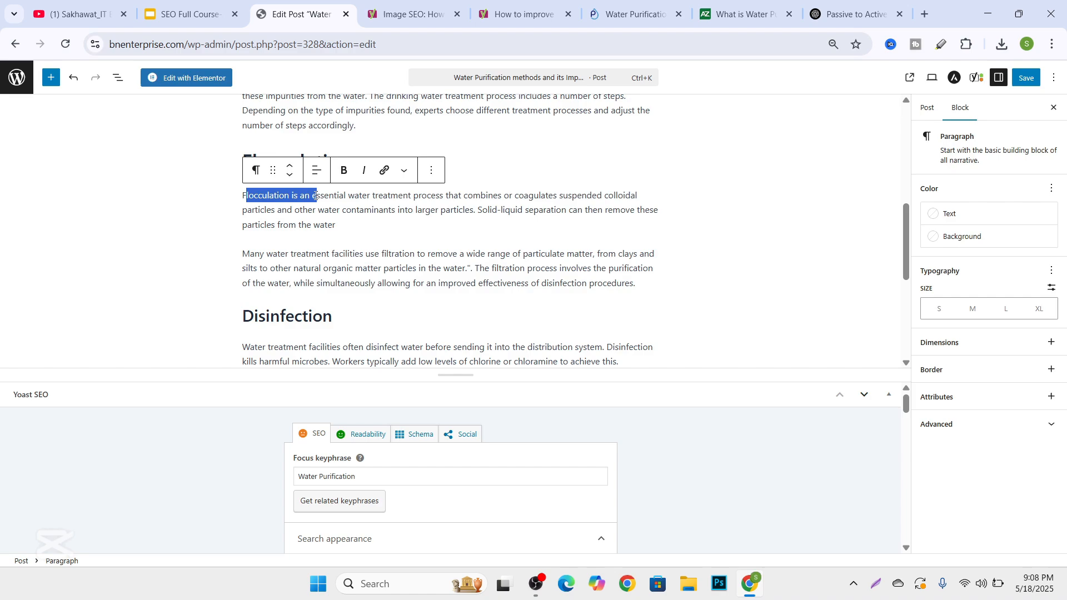
left_click(366, 215)
scroll(339, 205, "up", 5)
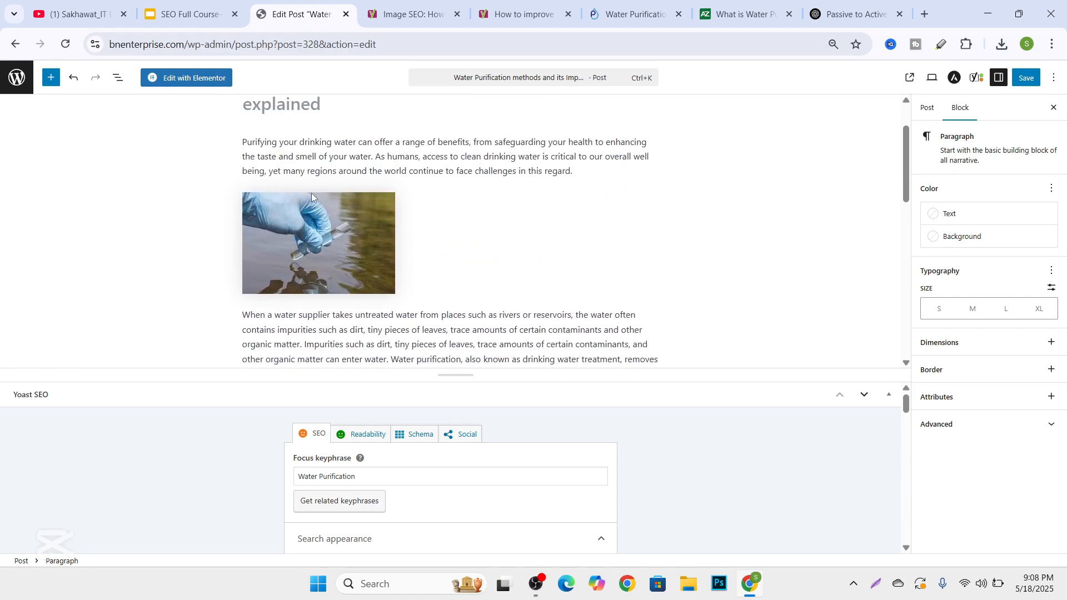
scroll(312, 197, "up", 1)
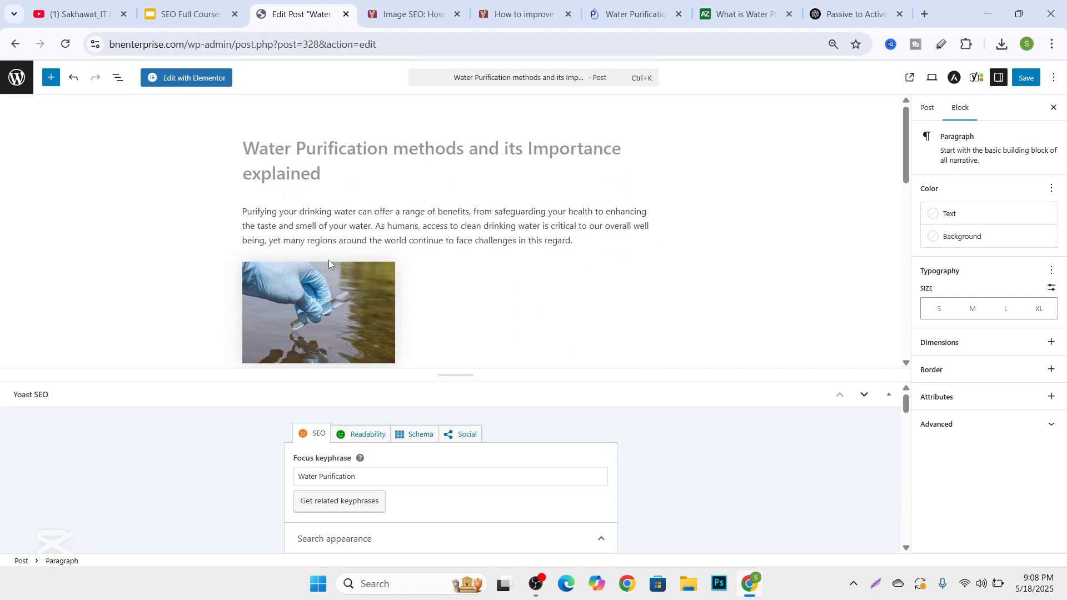
scroll(344, 258, "down", 10)
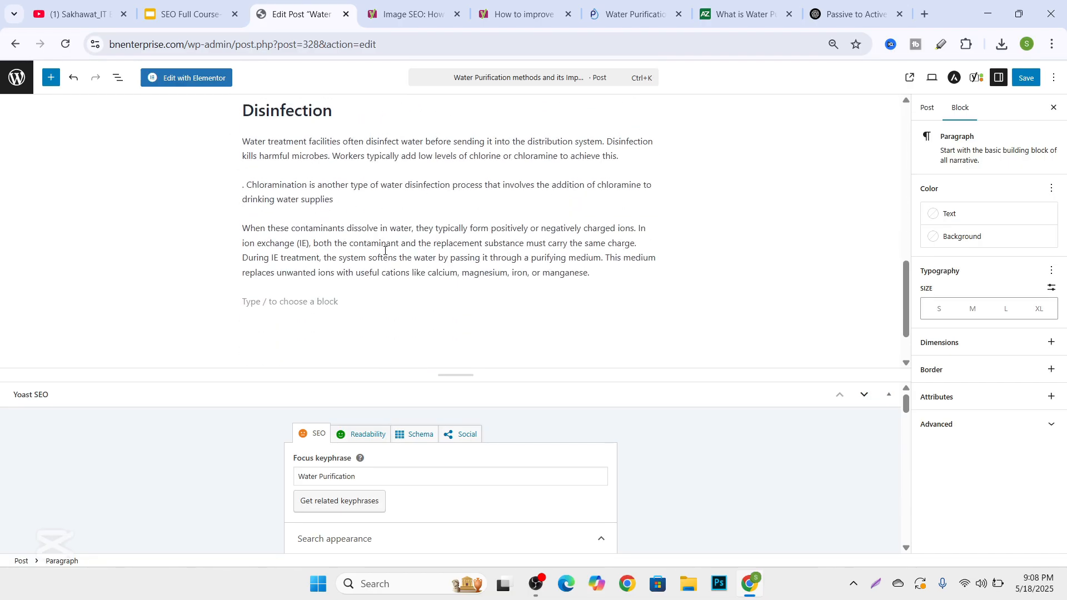
left_click(244, 226)
type("Water Purification")
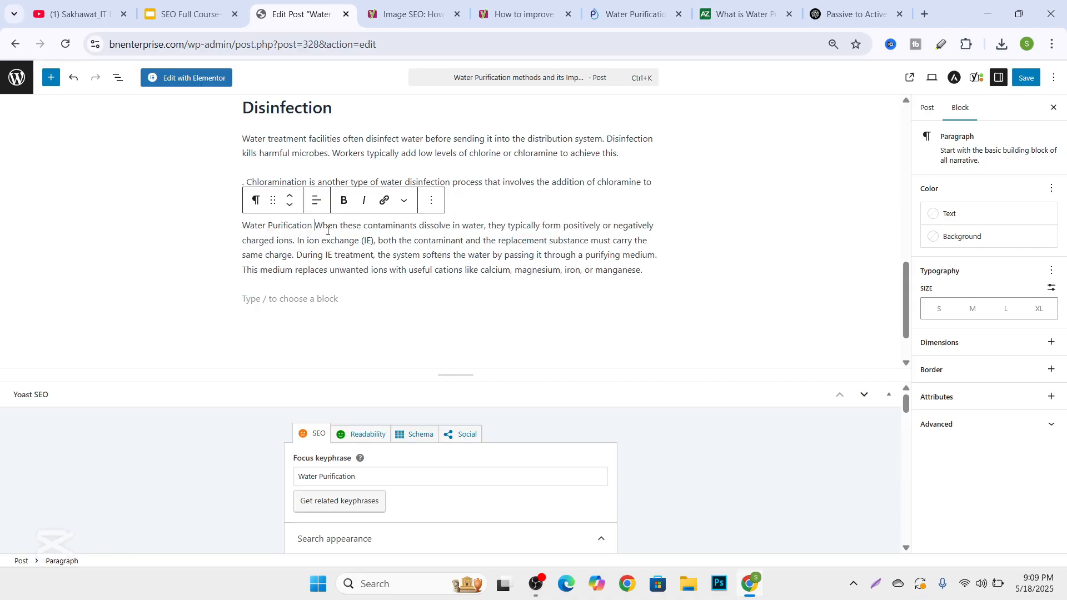
Select the inserted "Water Purification" text and copy the full URL of the Pureit water purification methods article.
left_click_drag(313, 226, 229, 221)
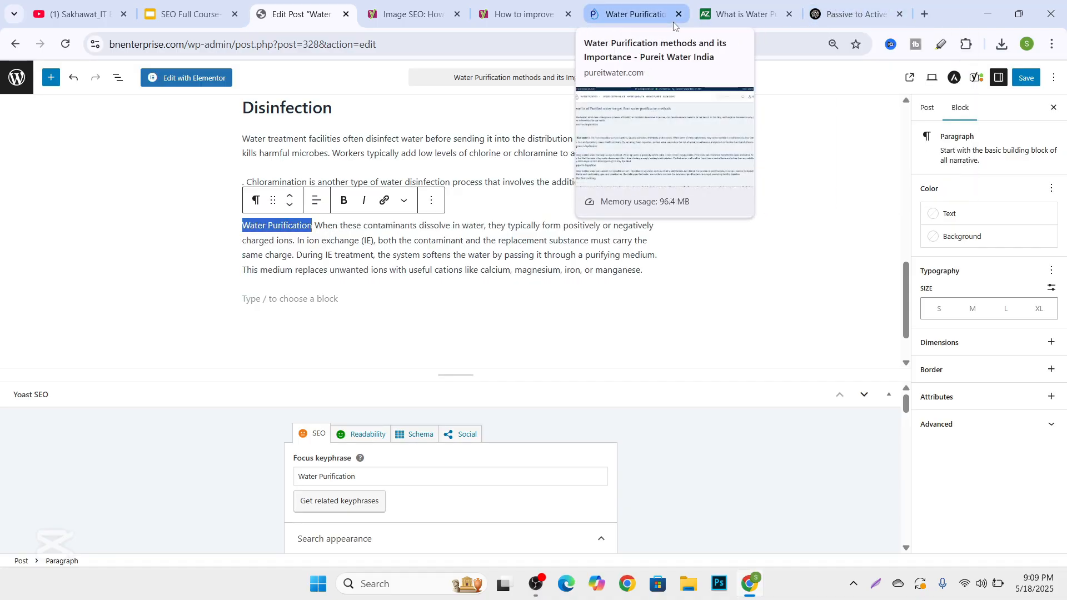
left_click(654, 14)
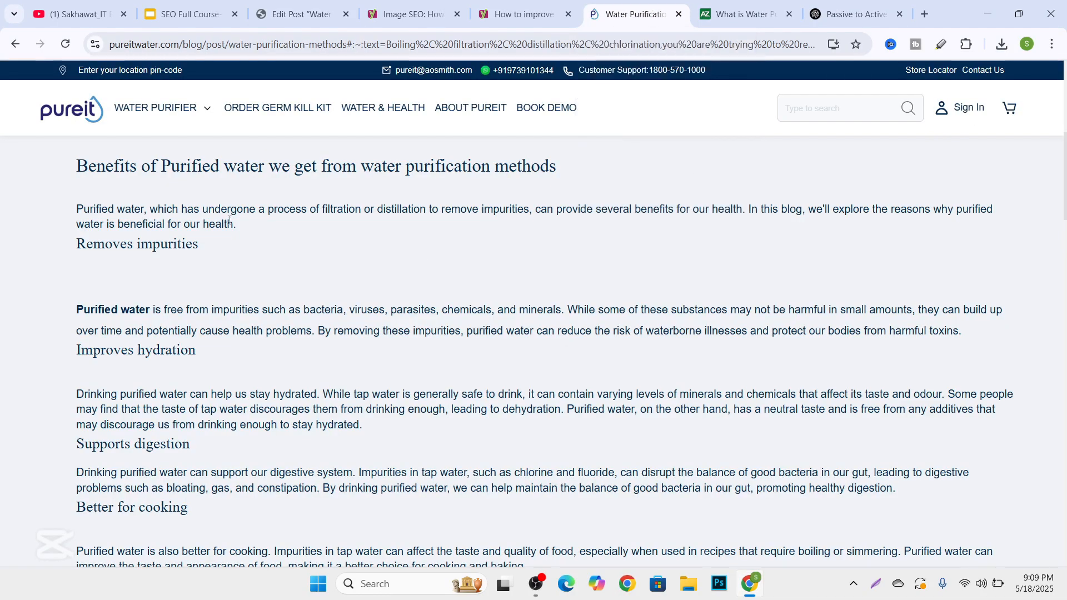
left_click(146, 48)
left_click(130, 45)
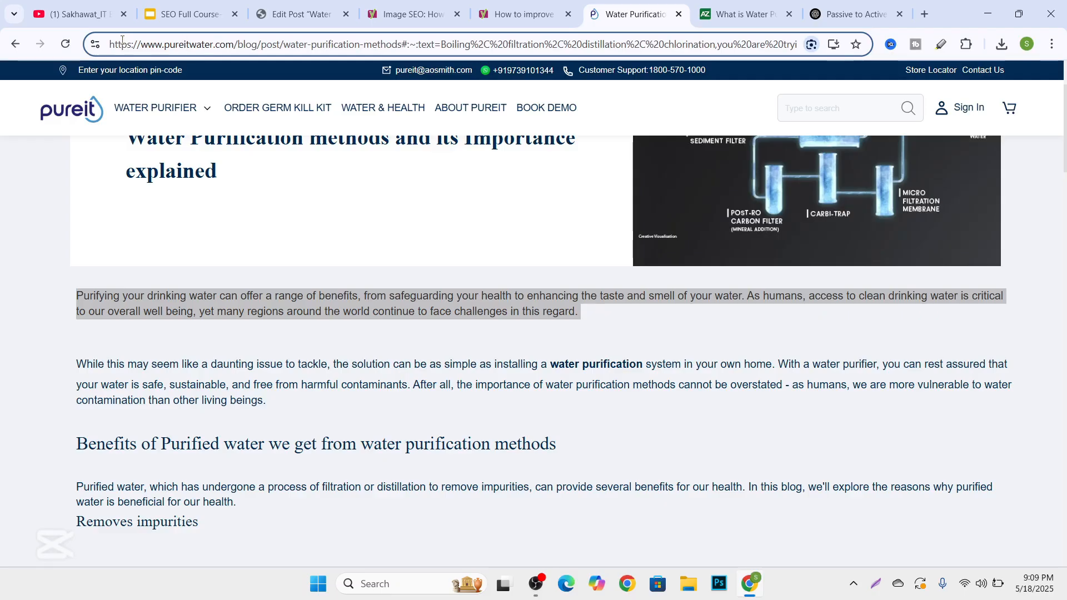
key("ctrl+a")
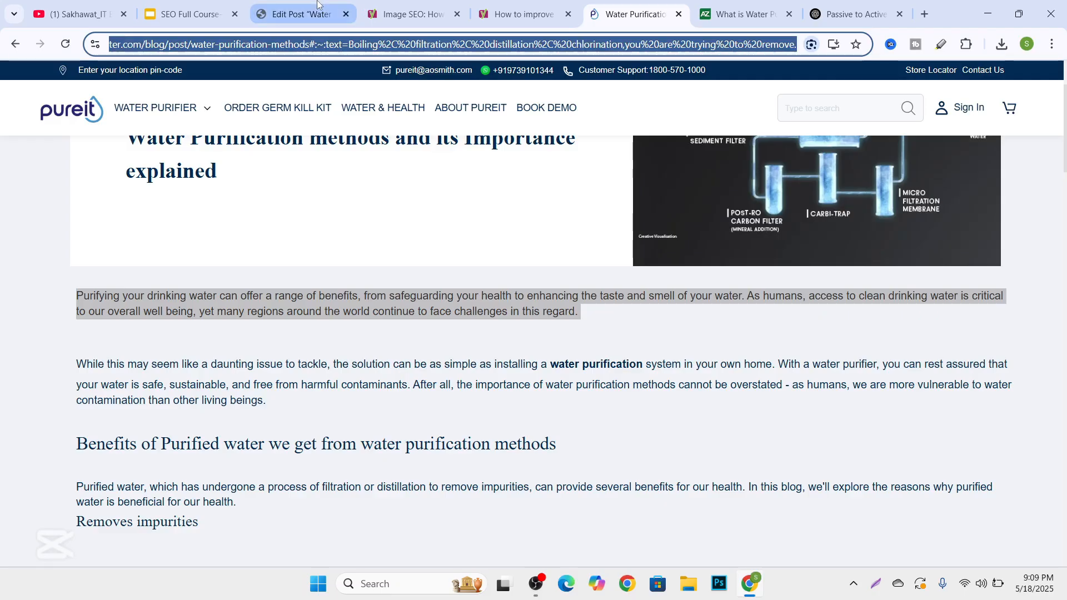
Link the selected "Water Purification" text in the post to the copied Pureit article URL.
left_click(296, 9)
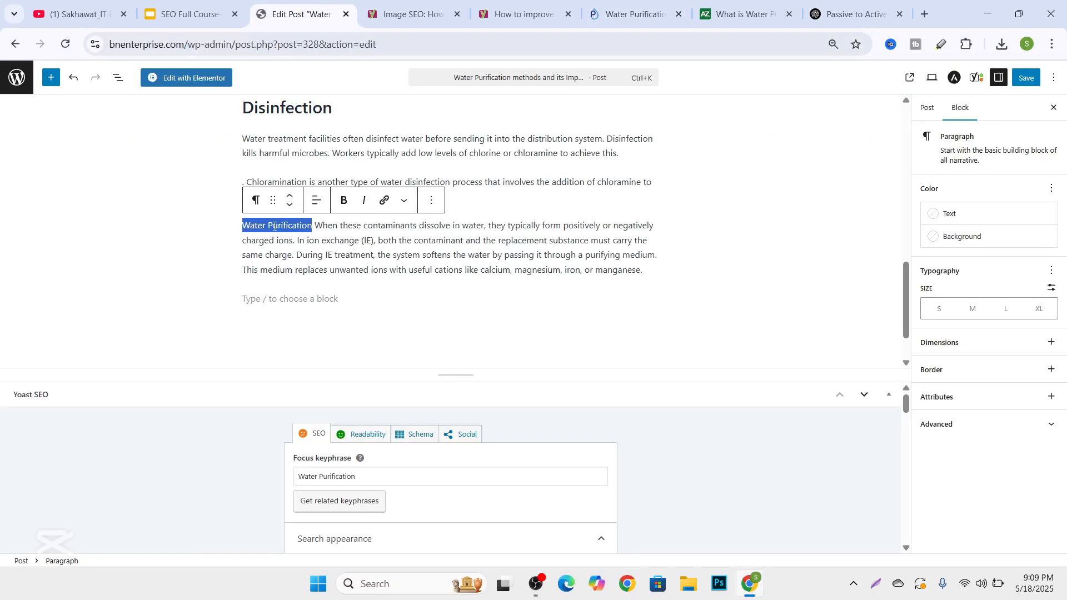
left_click(384, 202)
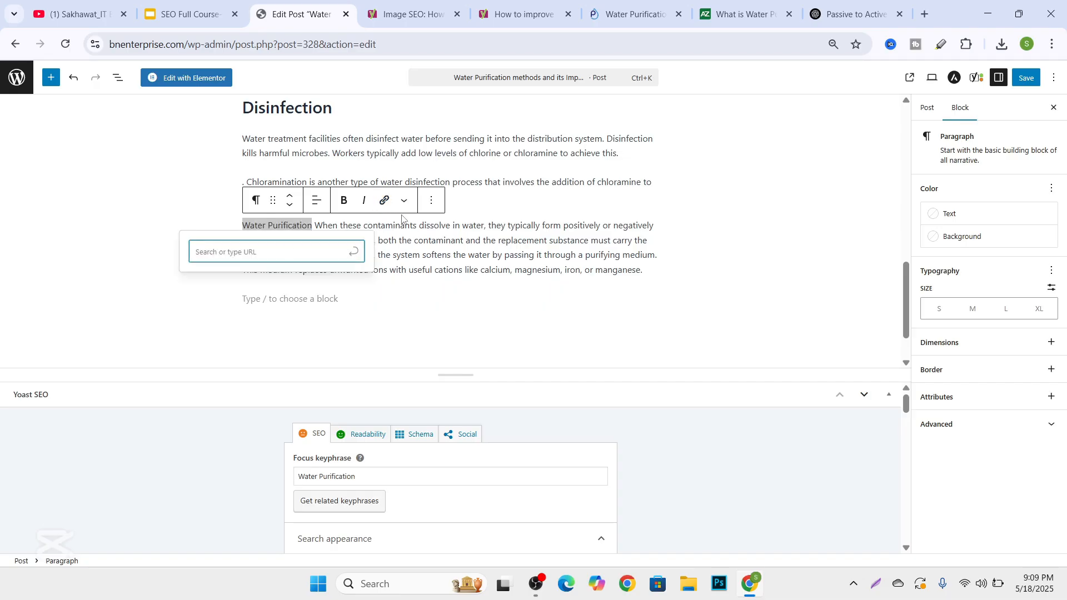
key("ctrl+v")
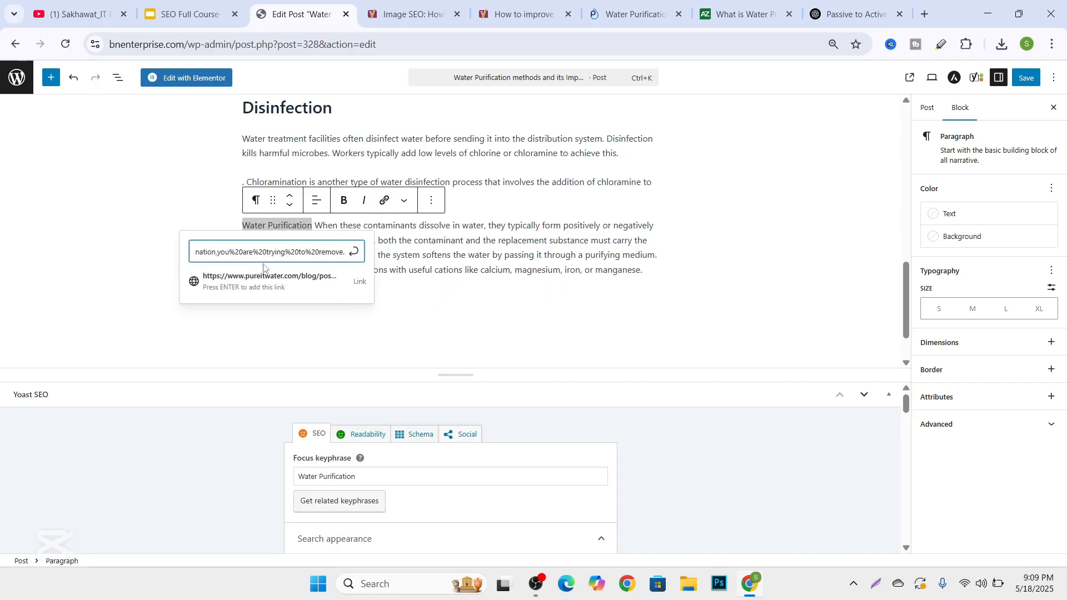
left_click(353, 252)
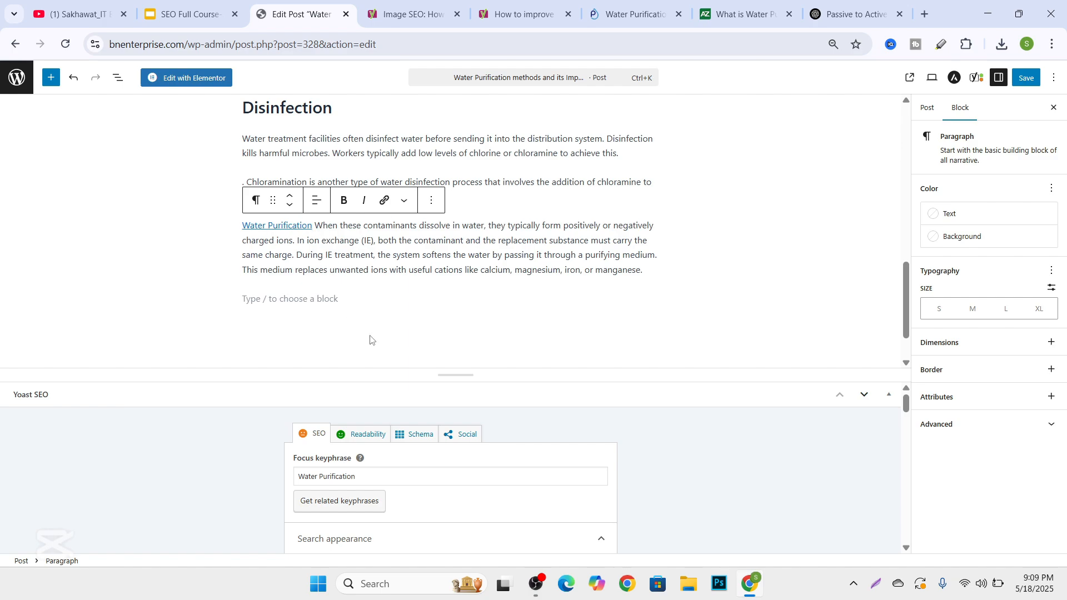
Check the SEO analysis problems for outbound links, internal links and the link keyphrase.
scroll(370, 338, "down", 1)
scroll(411, 494, "down", 6)
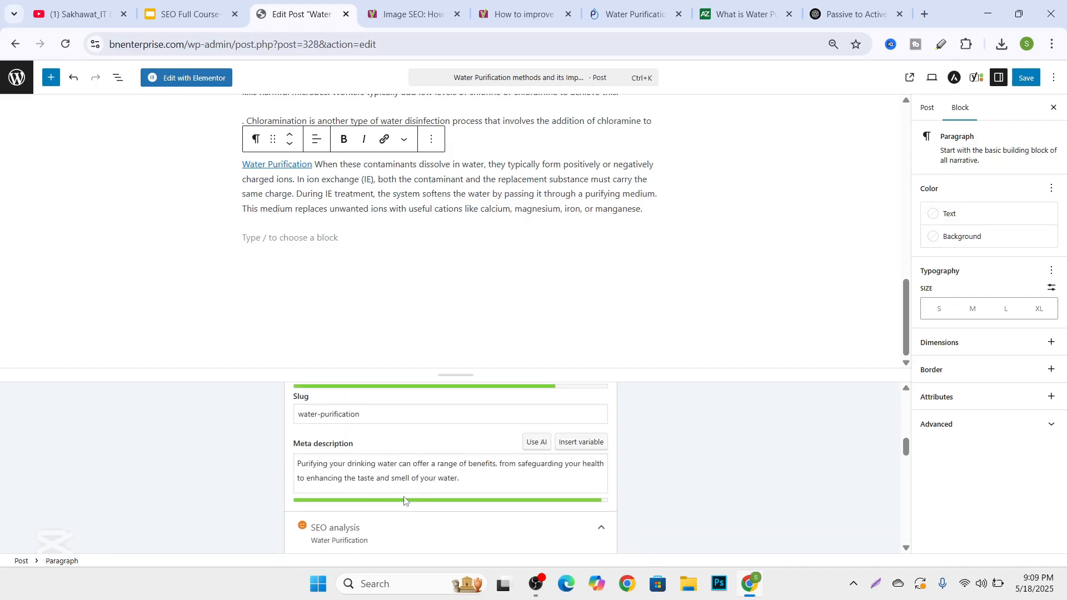
scroll(404, 500, "down", 6)
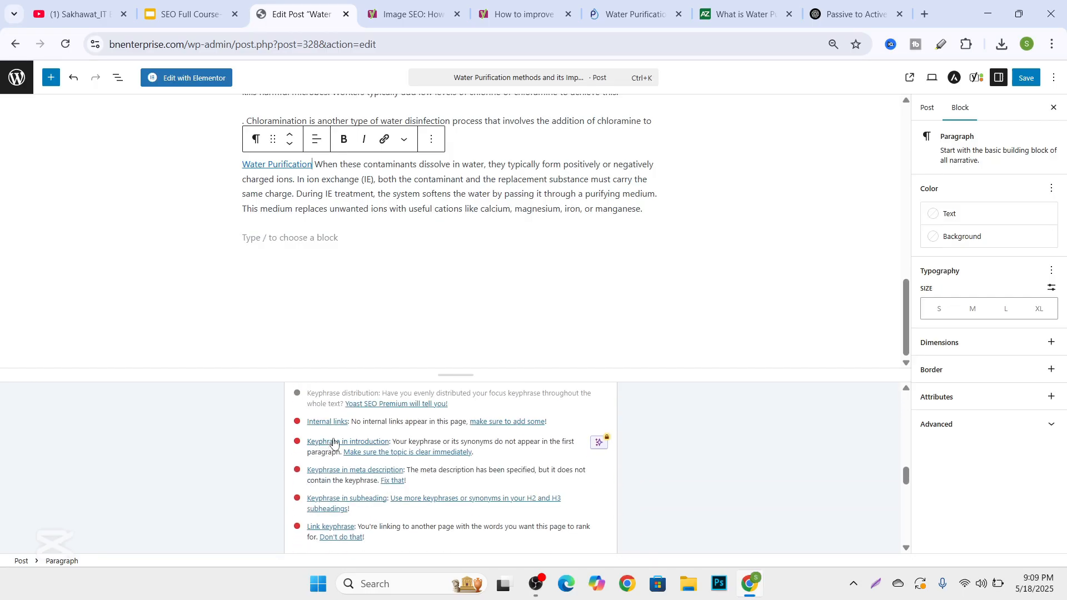
Open the bnenterprise.com home page in a new browser tab.
scroll(334, 461, "down", 3)
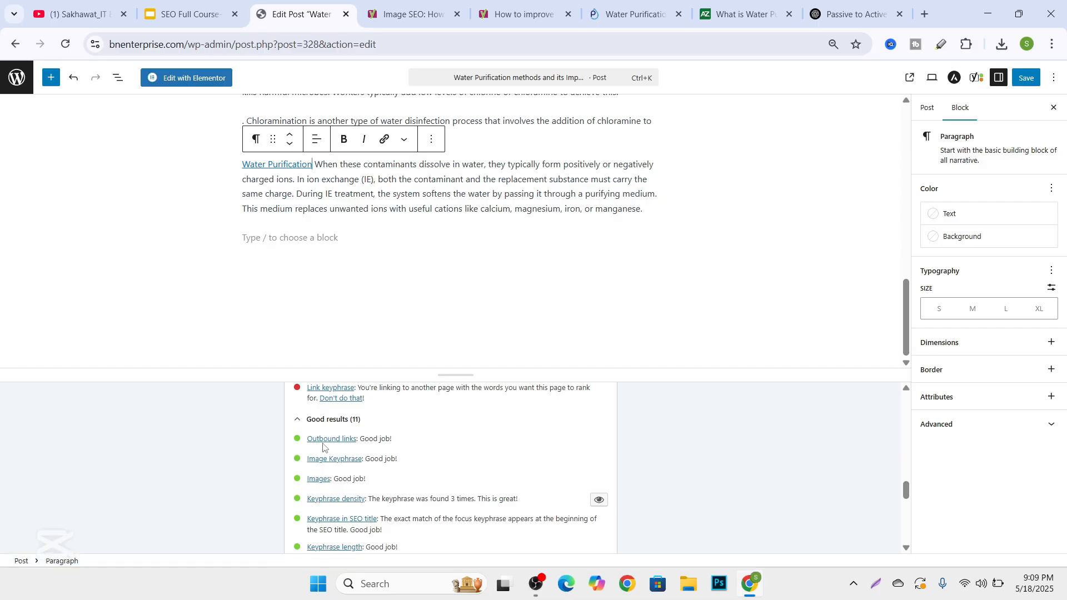
scroll(339, 451, "up", 2)
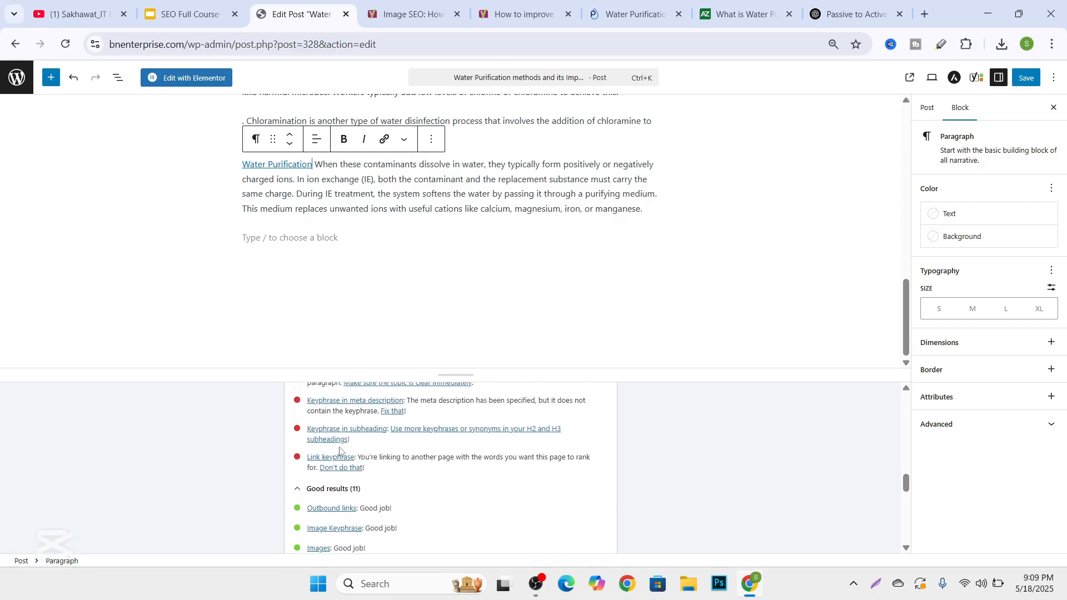
scroll(295, 468, "up", 2)
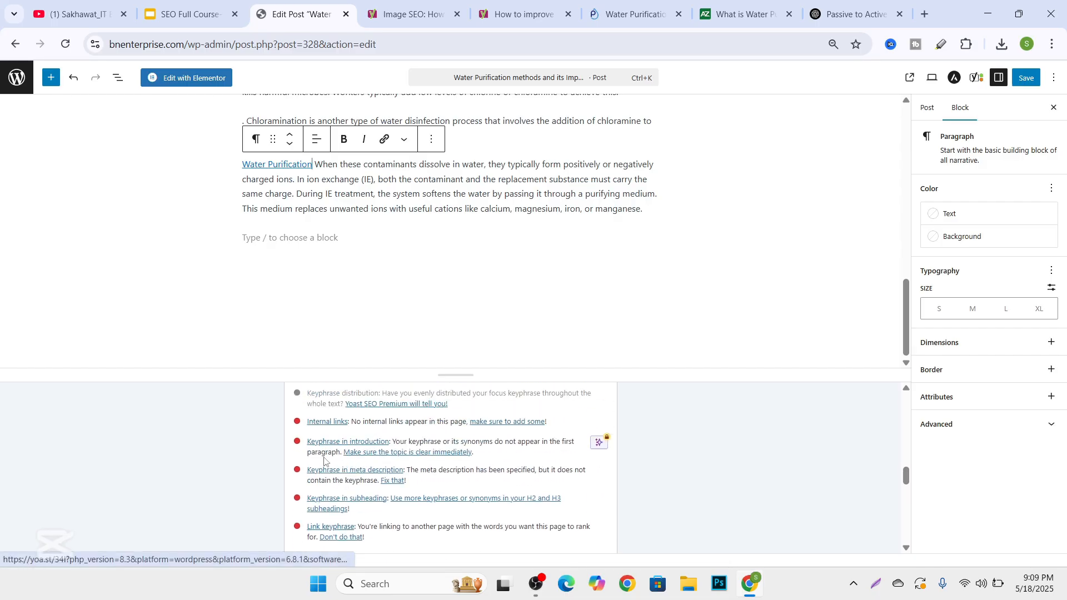
scroll(356, 295, "up", 20)
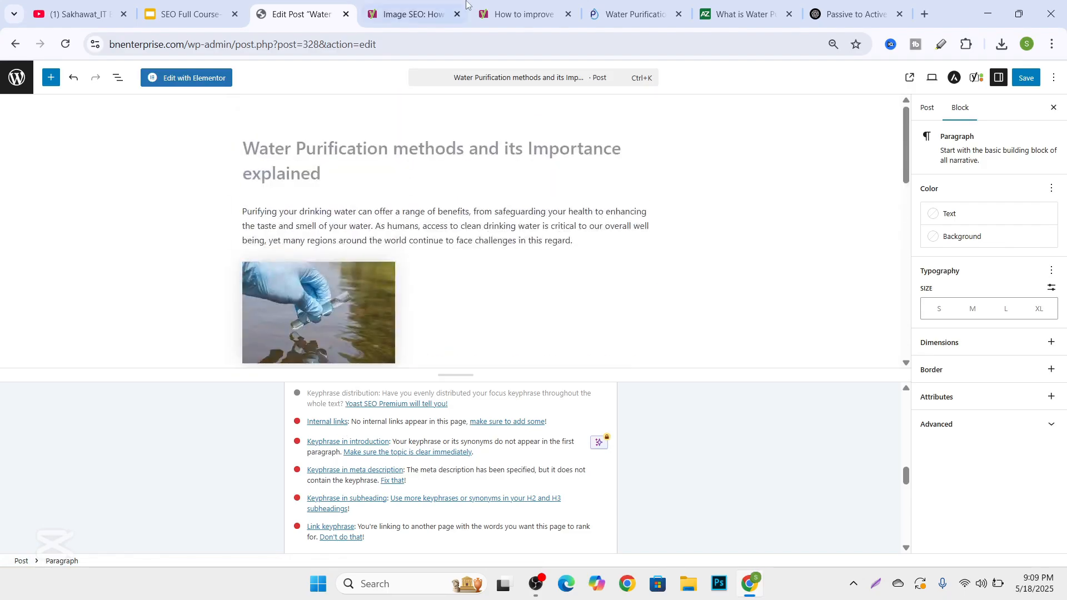
left_click(925, 15)
type("bnenterprise.com/wp-admin")
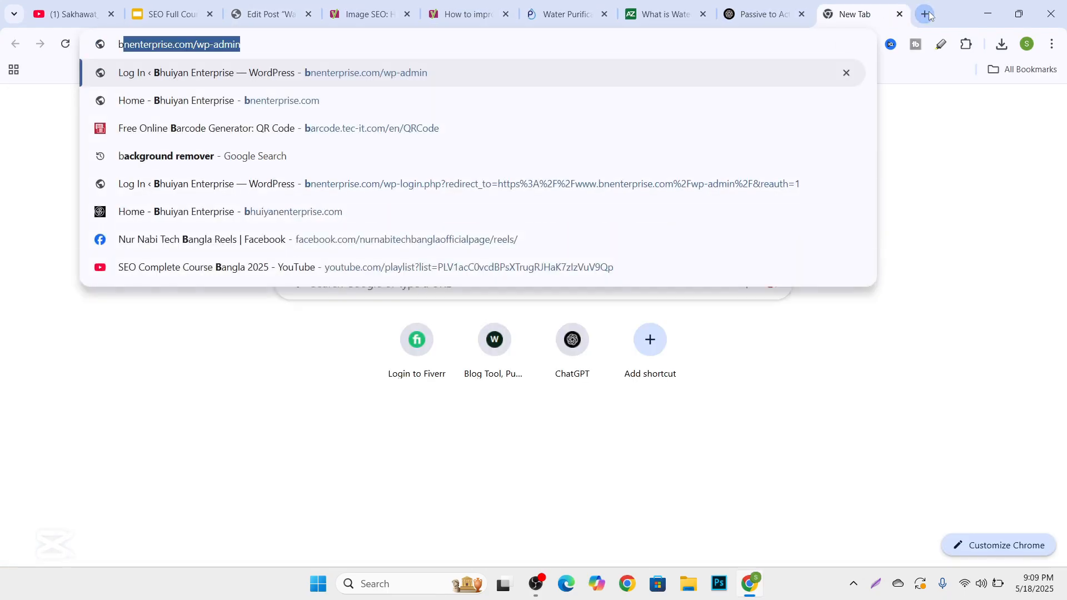
key("End")
key("BackSpace")
key("BackSpace")
key("BackSpace")
key("BackSpace")
key("BackSpace")
key("BackSpace")
key("BackSpace")
key("BackSpace")
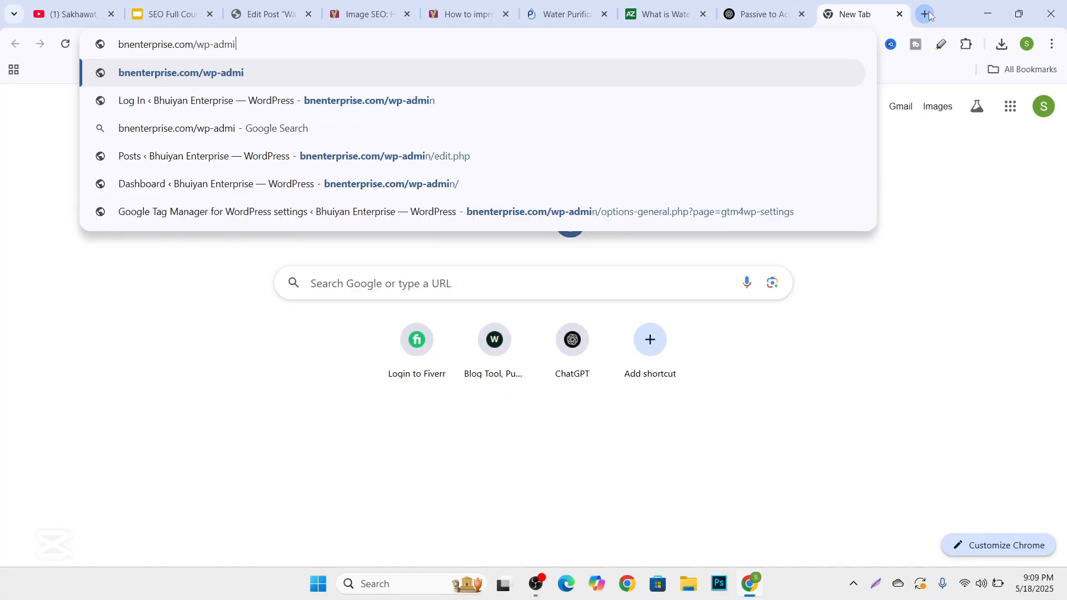
key("Return")
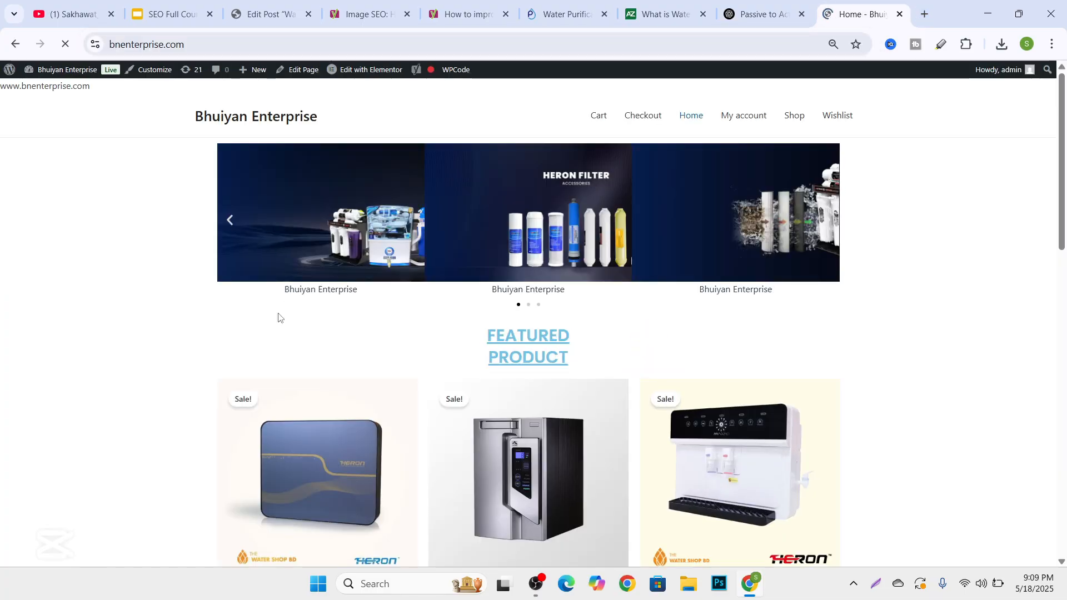
Open the LSRO-801A-G featured product page and copy its full URL.
scroll(278, 317, "down", 2)
left_click(271, 321)
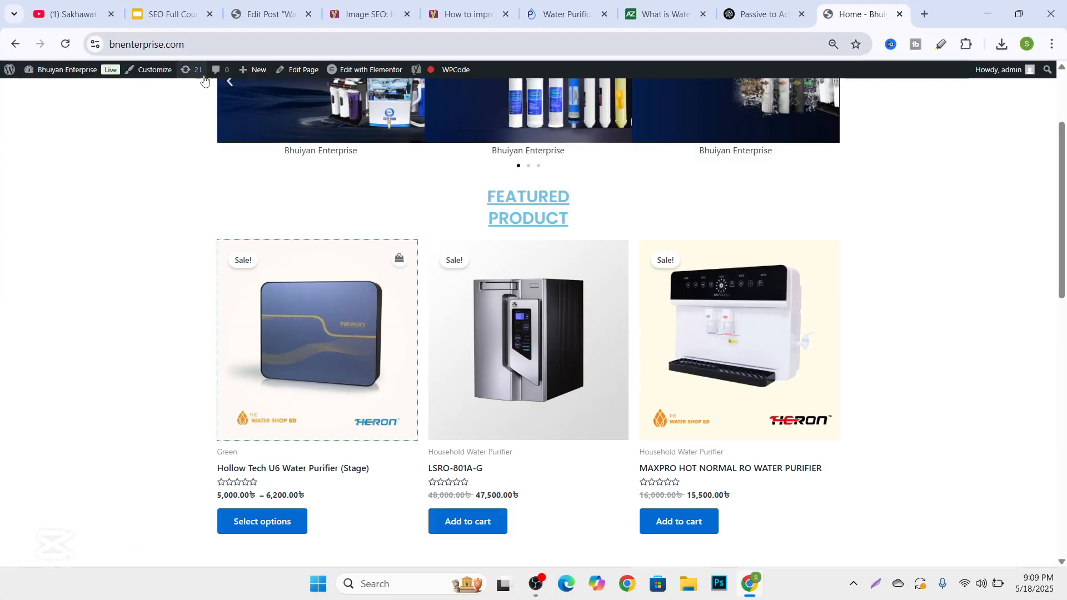
left_click(504, 354)
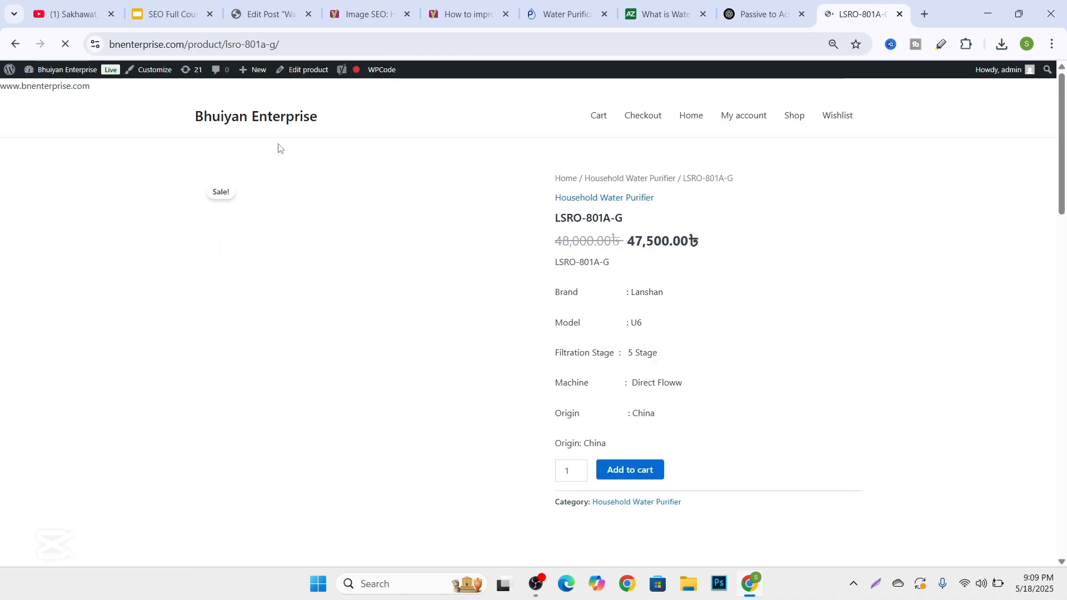
left_click(220, 46)
key("ctrl+c")
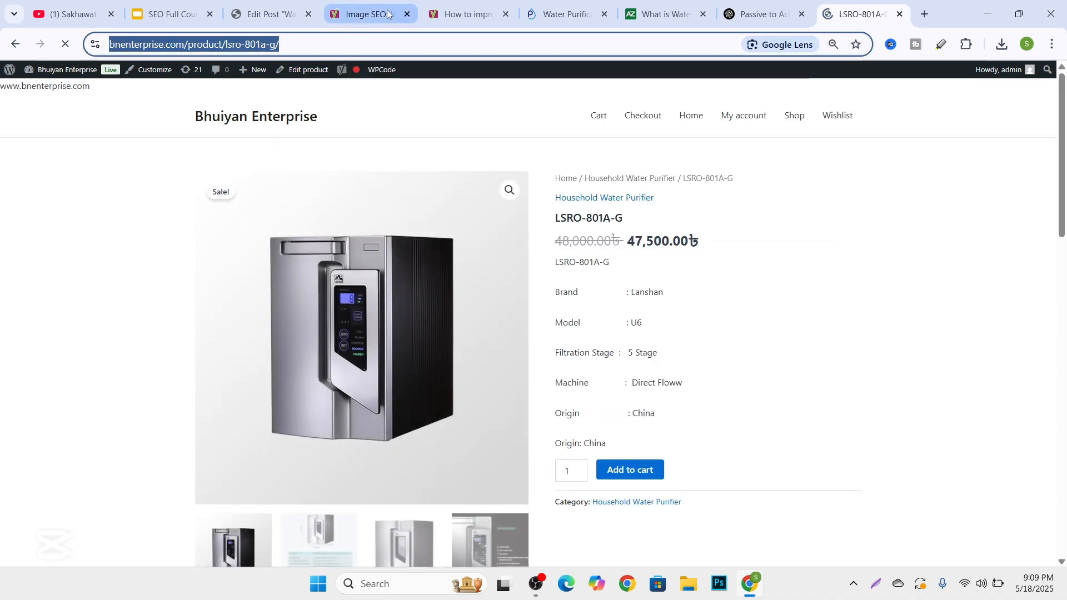
In the post, link "Flocculation" at the start of the paragraph under the Flocculation heading to the copied LSRO-801A-G product URL.
left_click(265, 16)
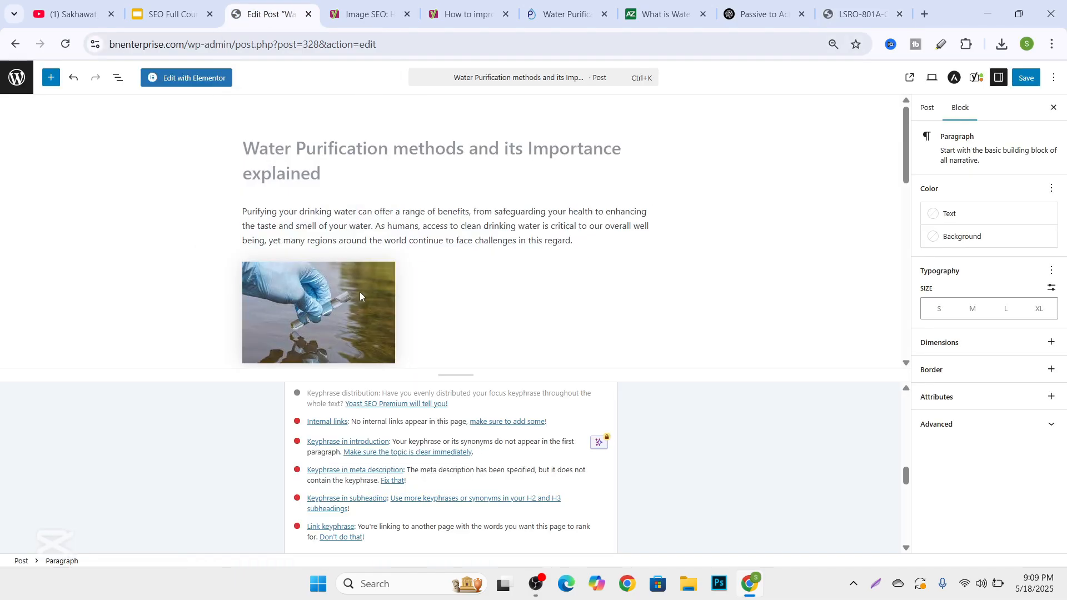
left_click(365, 230)
scroll(333, 234, "down", 10)
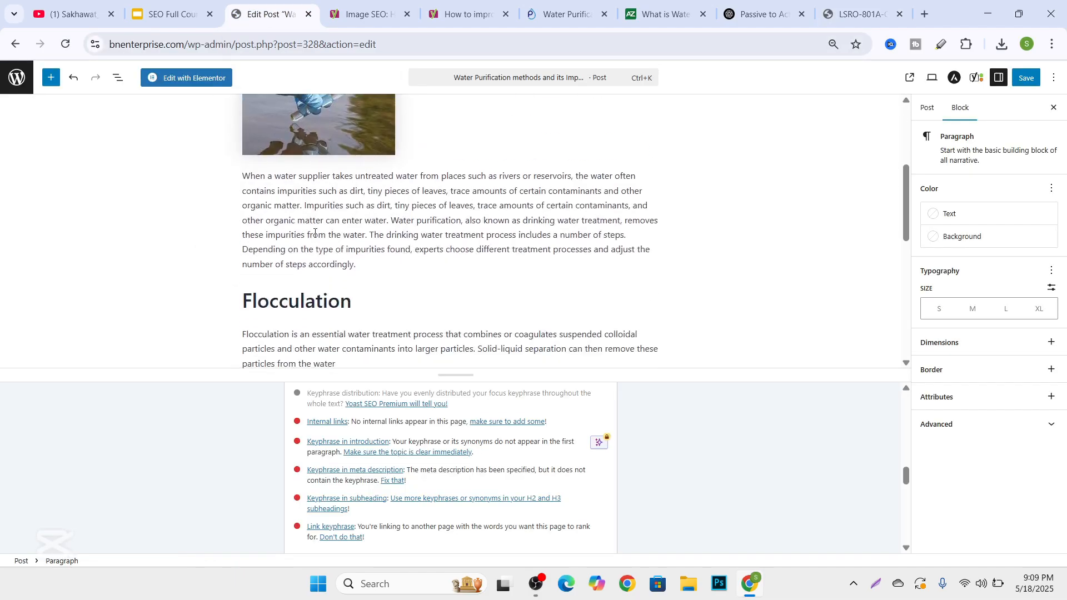
left_click(331, 243)
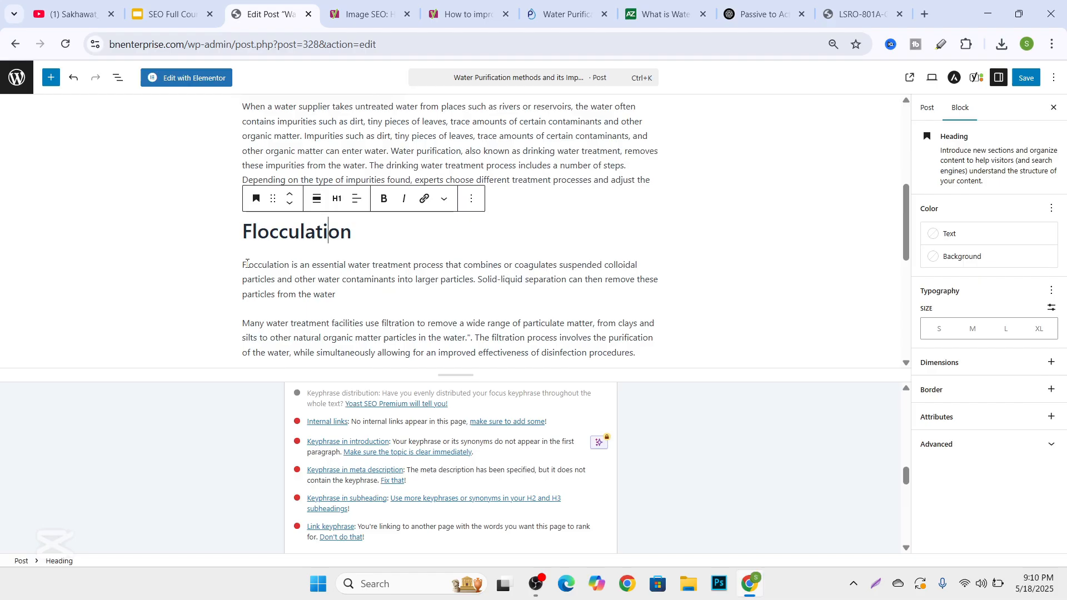
double_click(291, 265)
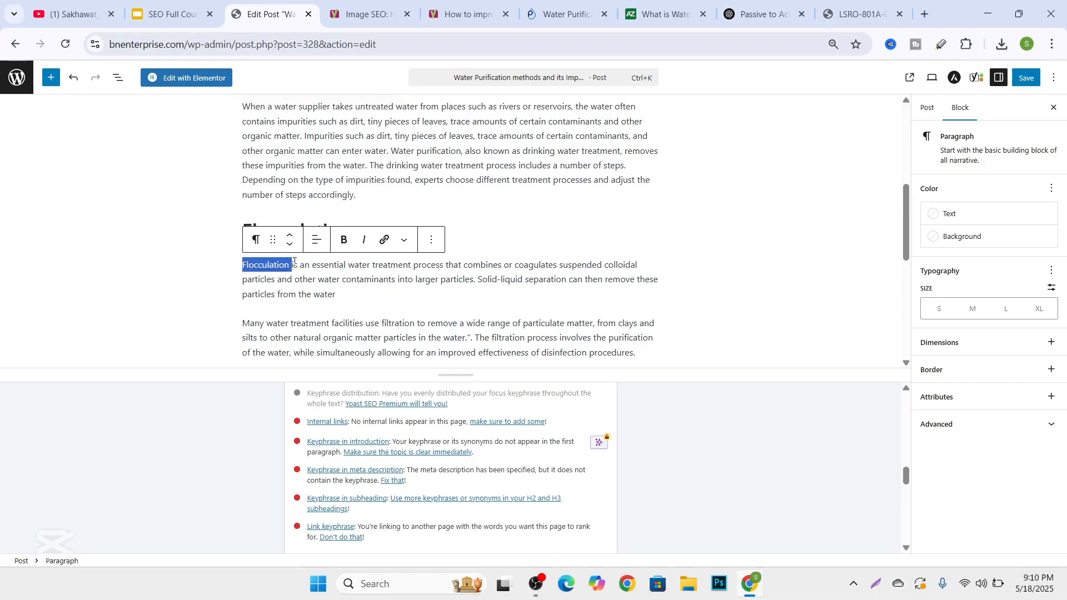
left_click(384, 239)
key("ctrl+v")
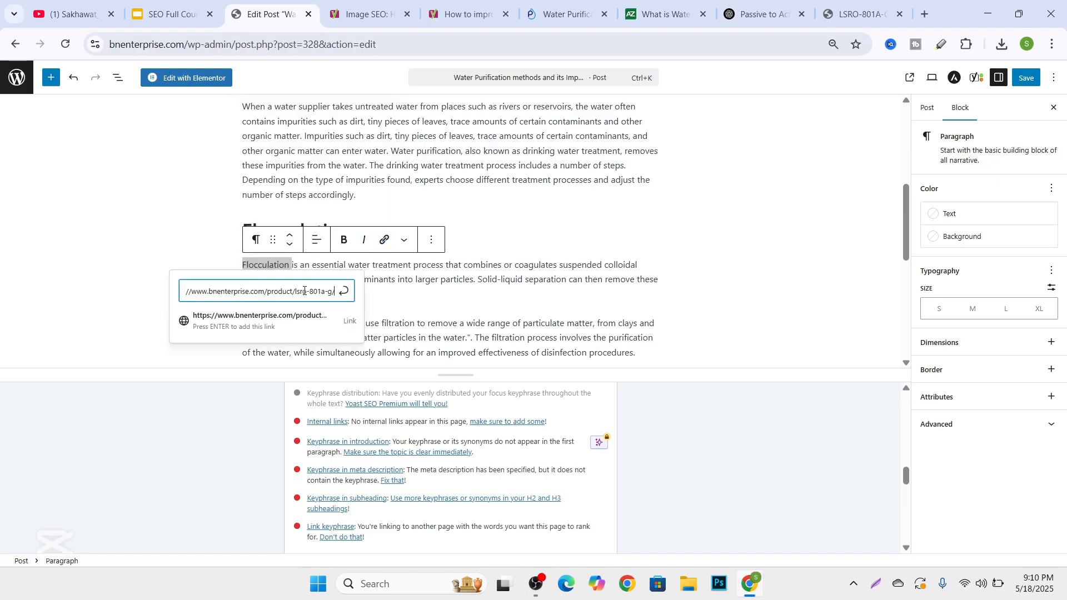
left_click(344, 291)
Review the SEO analysis results for internal links and the remaining keyphrase problems, and compare them with the post's introduction.
scroll(424, 293, "down", 3)
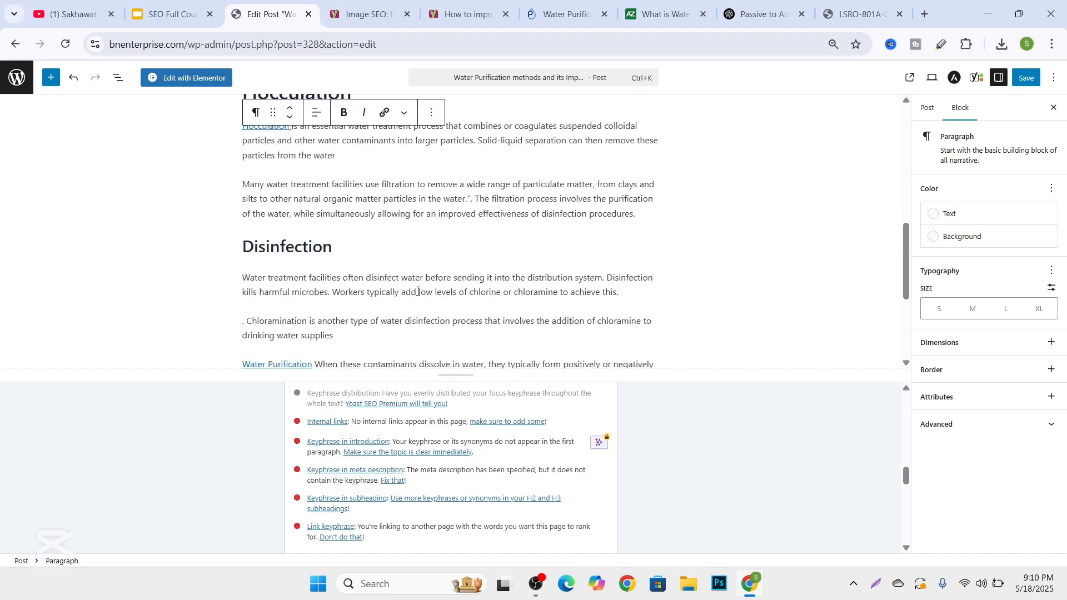
scroll(350, 471, "up", 3)
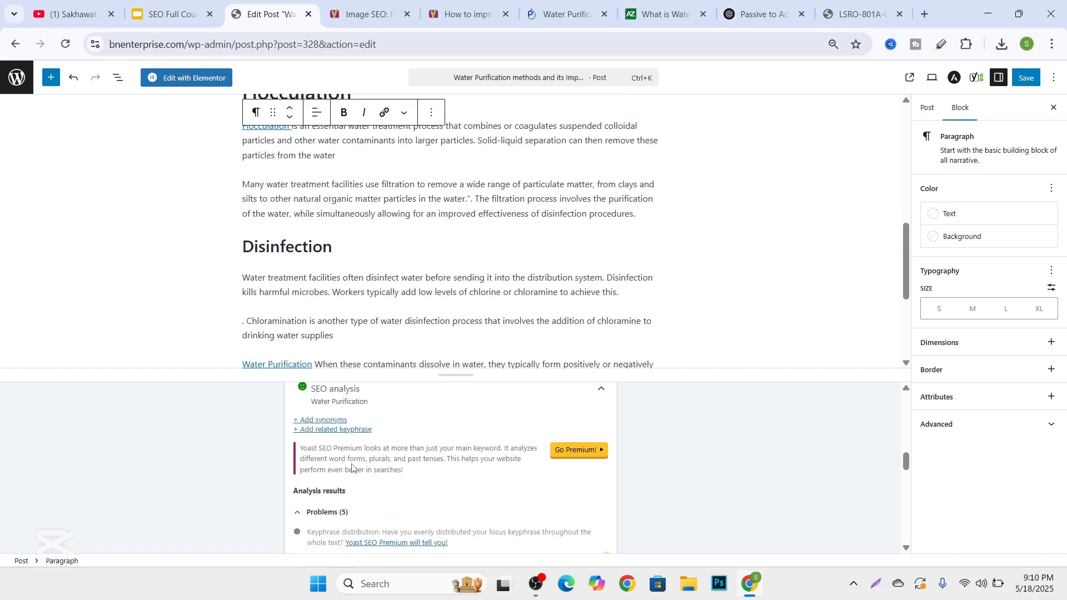
scroll(352, 464, "down", 5)
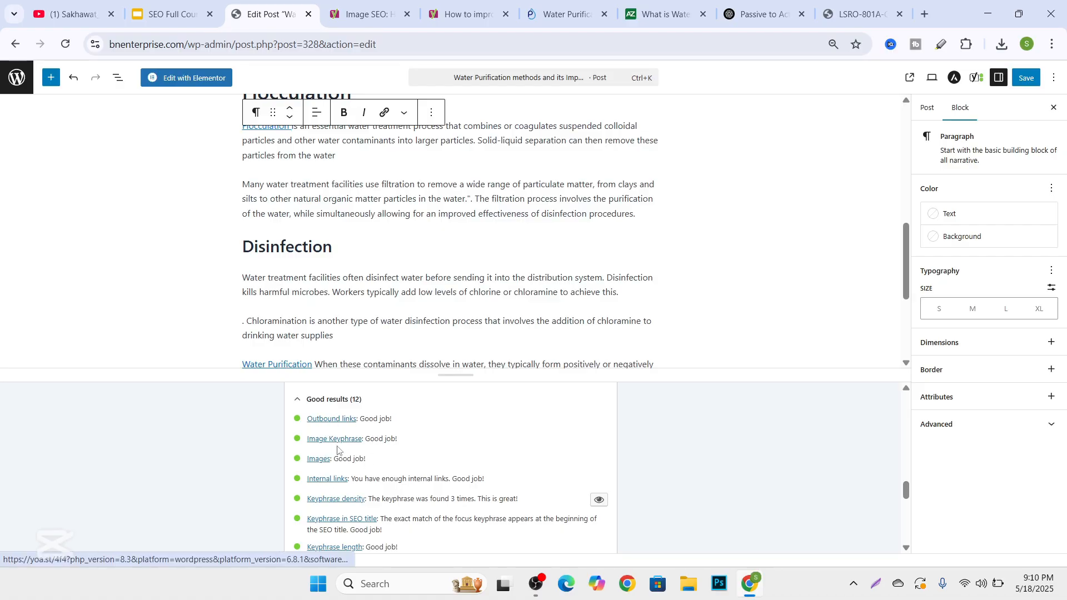
scroll(341, 238, "up", 4)
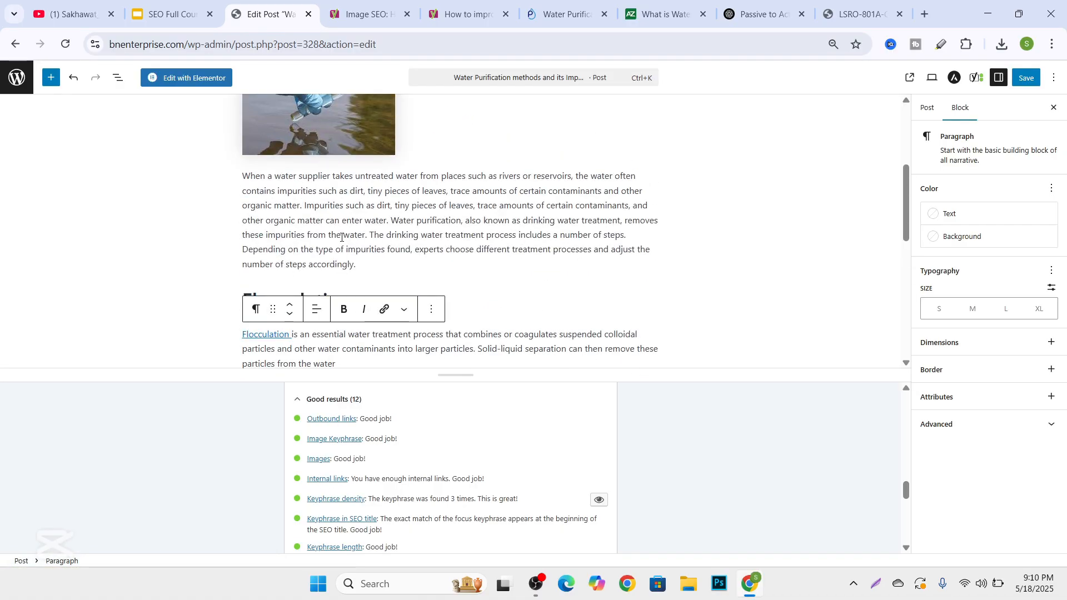
scroll(341, 237, "up", 4)
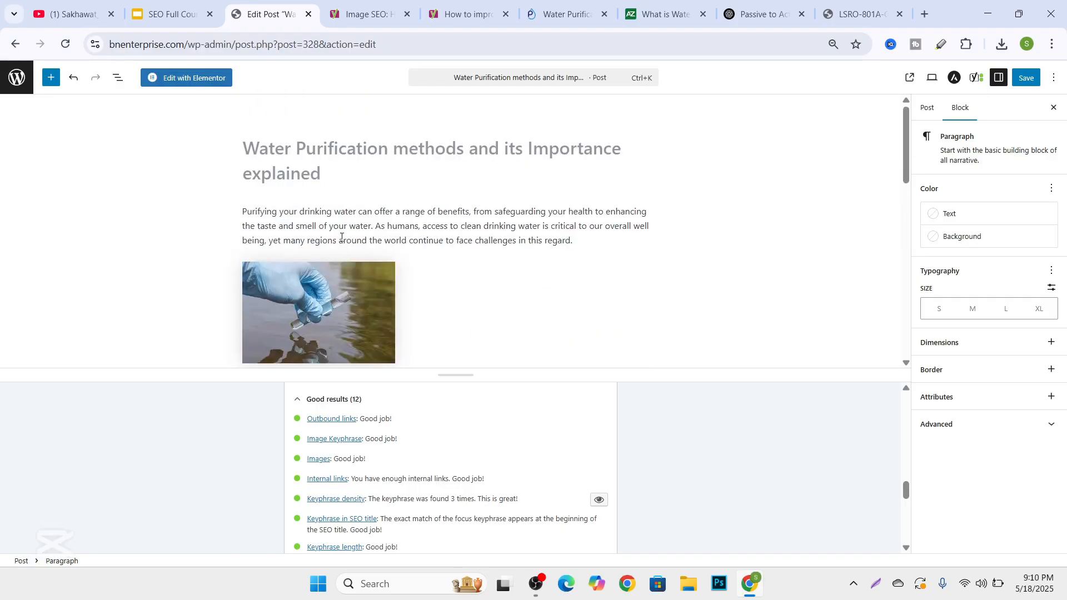
scroll(341, 217, "down", 7)
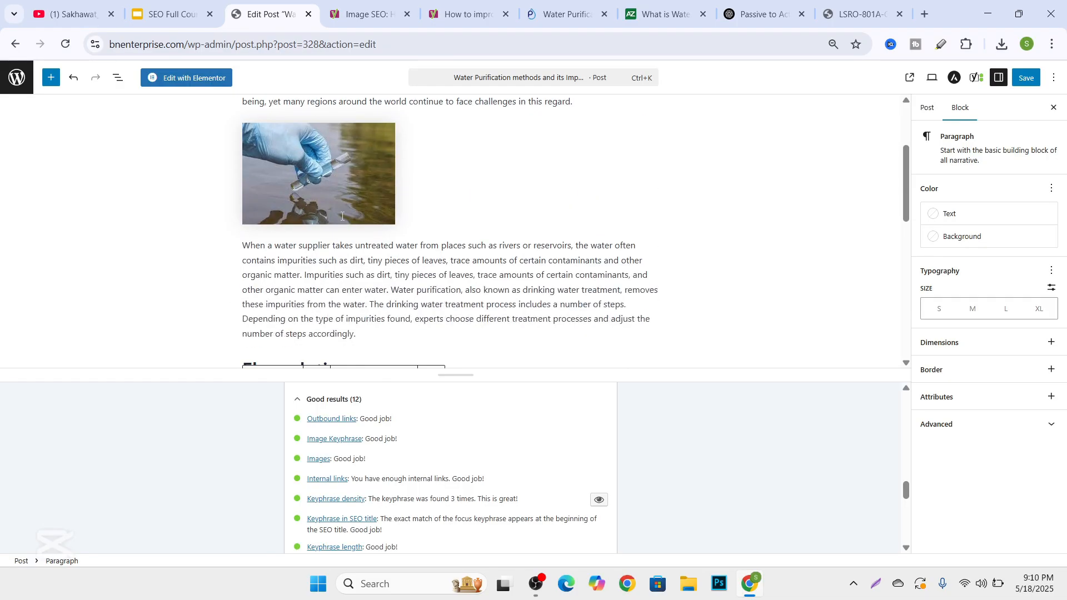
scroll(367, 466, "down", 2)
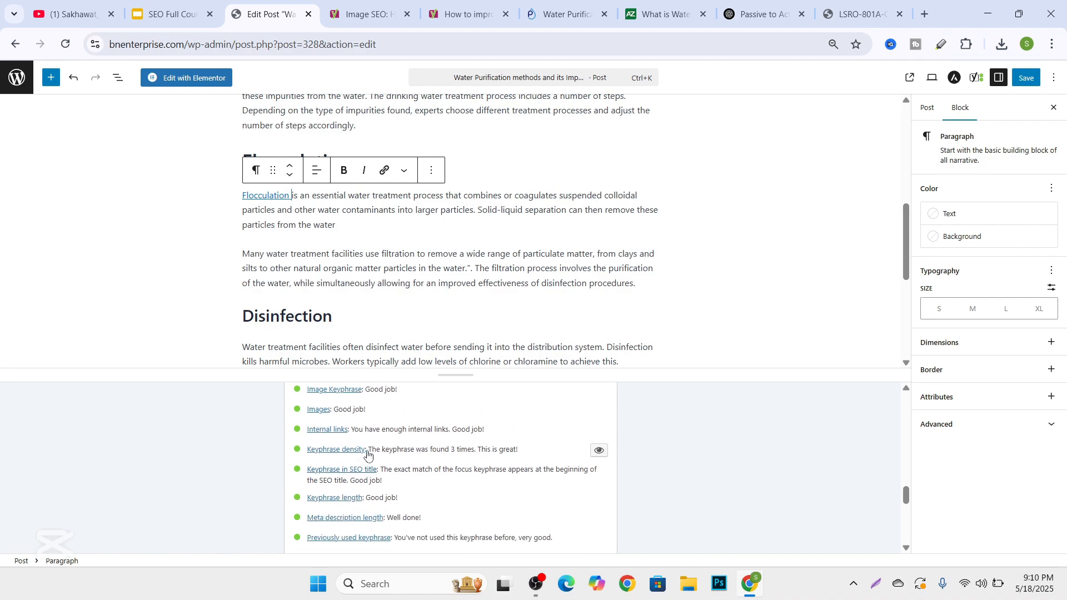
scroll(356, 455, "up", 6)
scroll(333, 458, "down", 1)
scroll(328, 450, "down", 1)
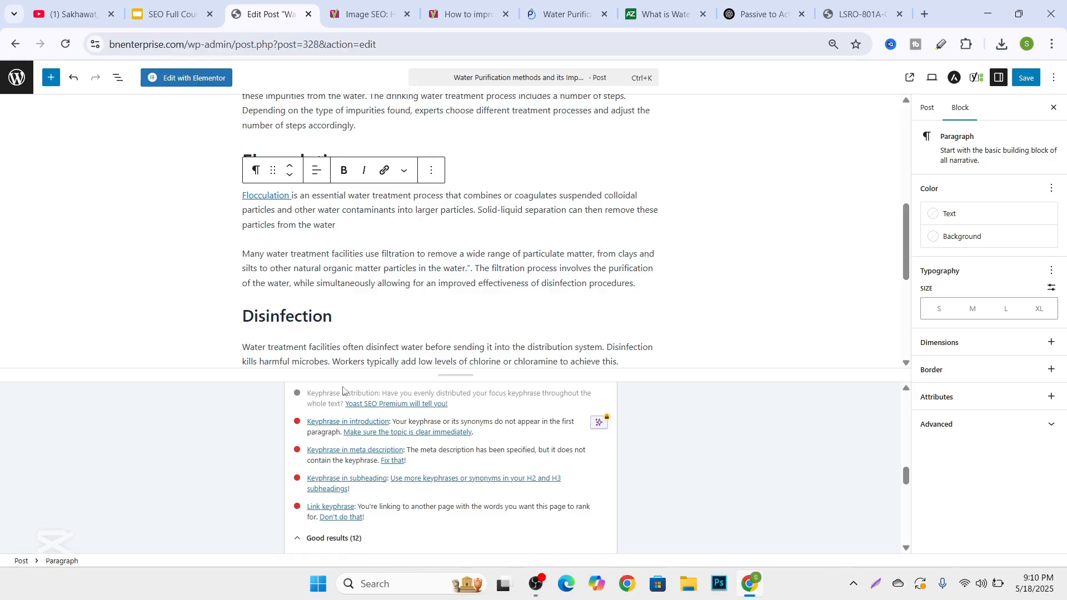
scroll(378, 246, "up", 3)
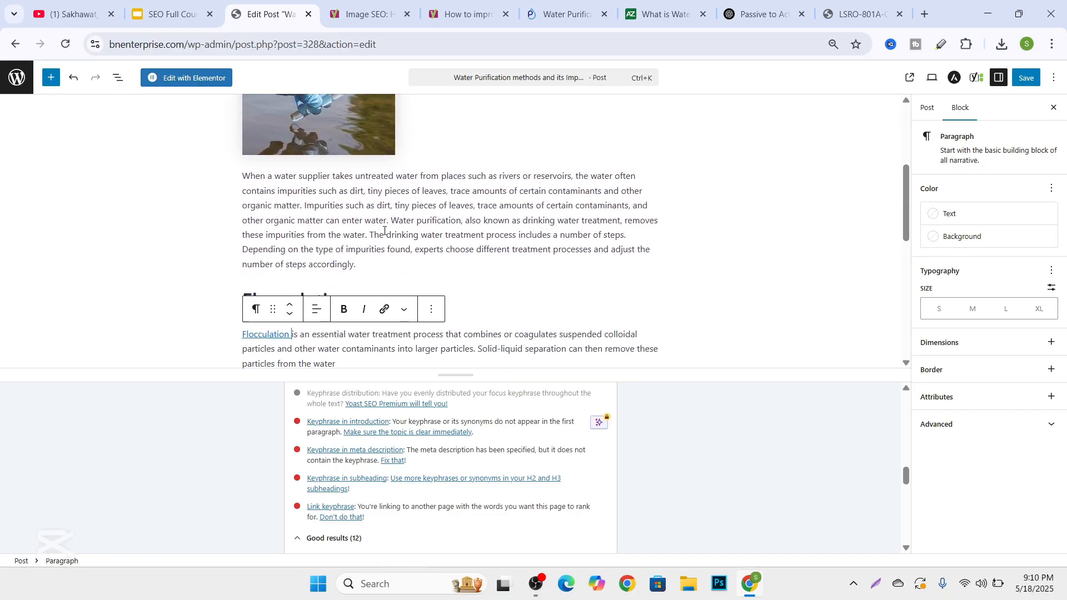
left_click(318, 211)
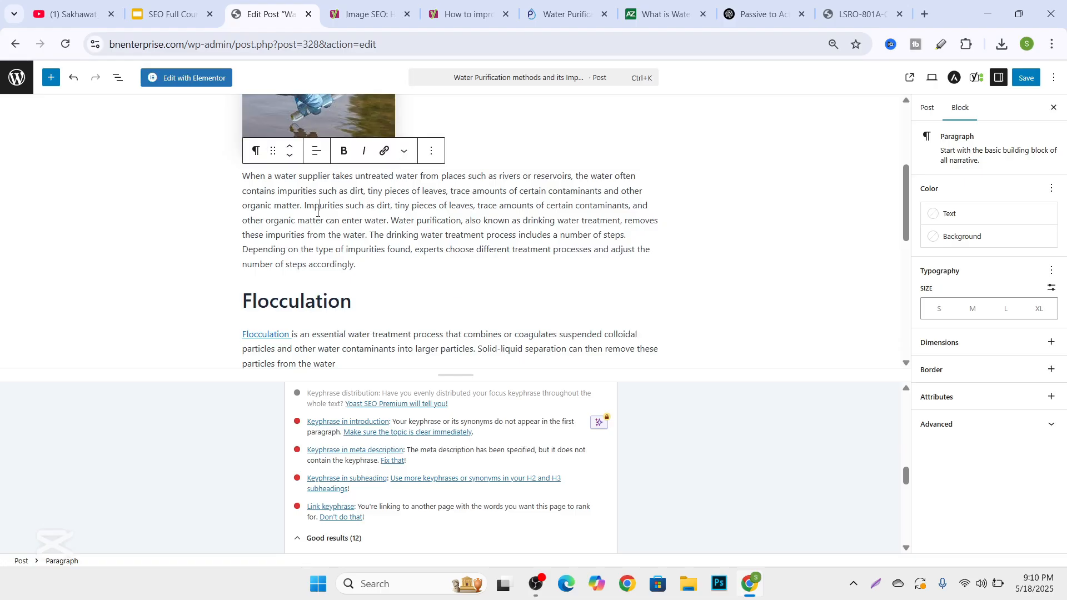
scroll(345, 314, "up", 4)
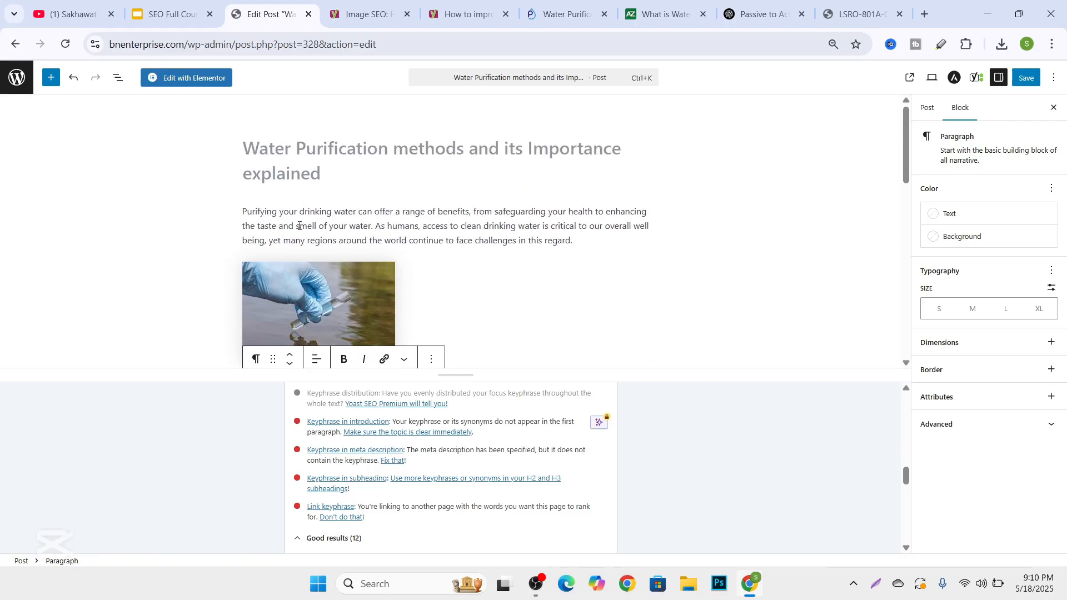
left_click(232, 218)
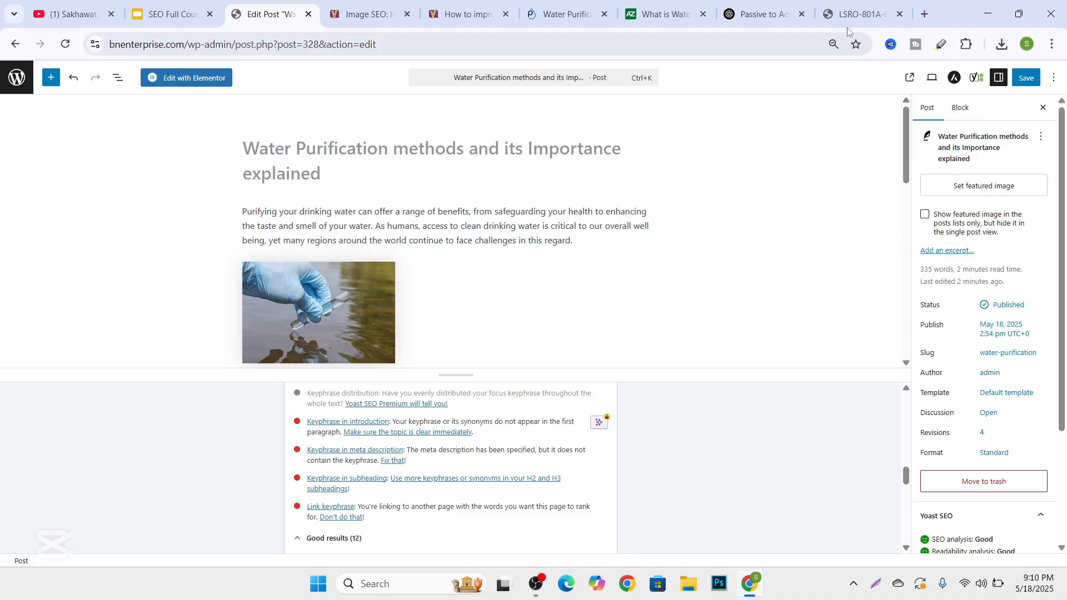
Search Google for "water purification synonyms" in a new browser tab and select "water treatment" in the AI Overview.
left_click(924, 14)
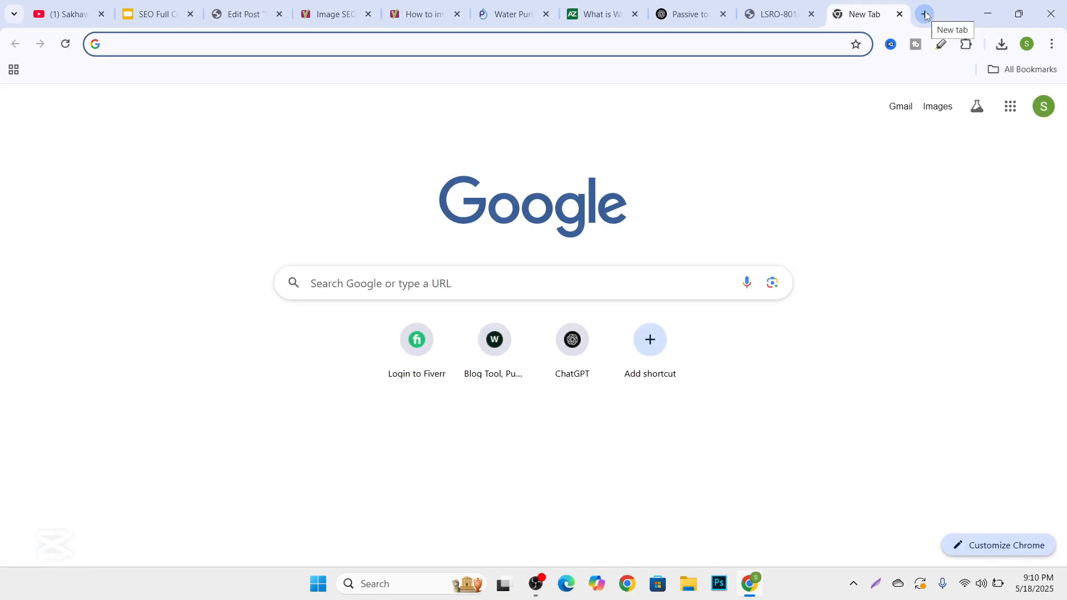
type("w")
key("Down")
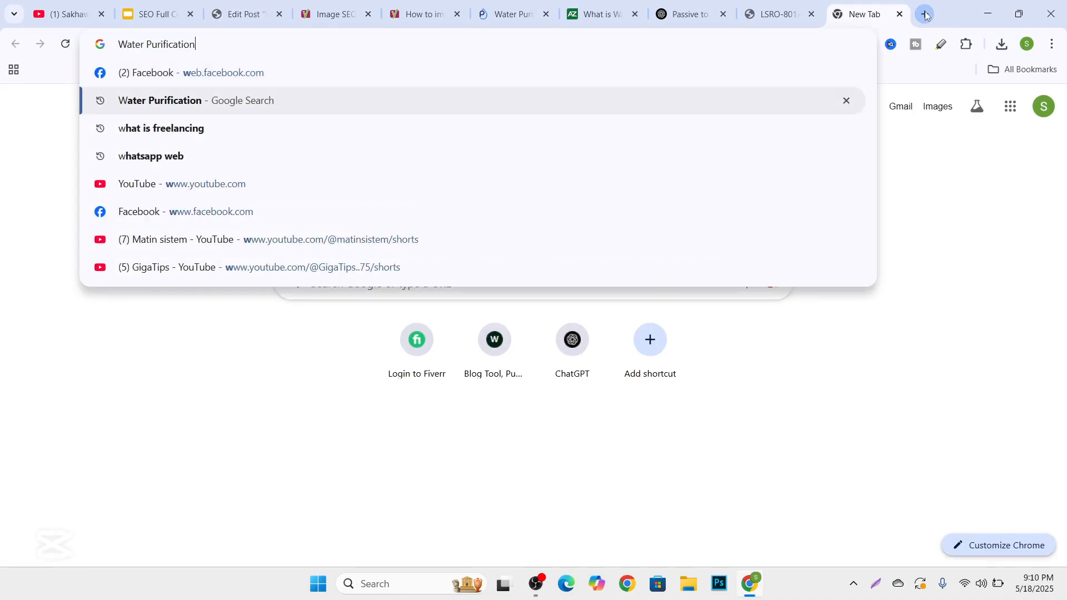
type("su")
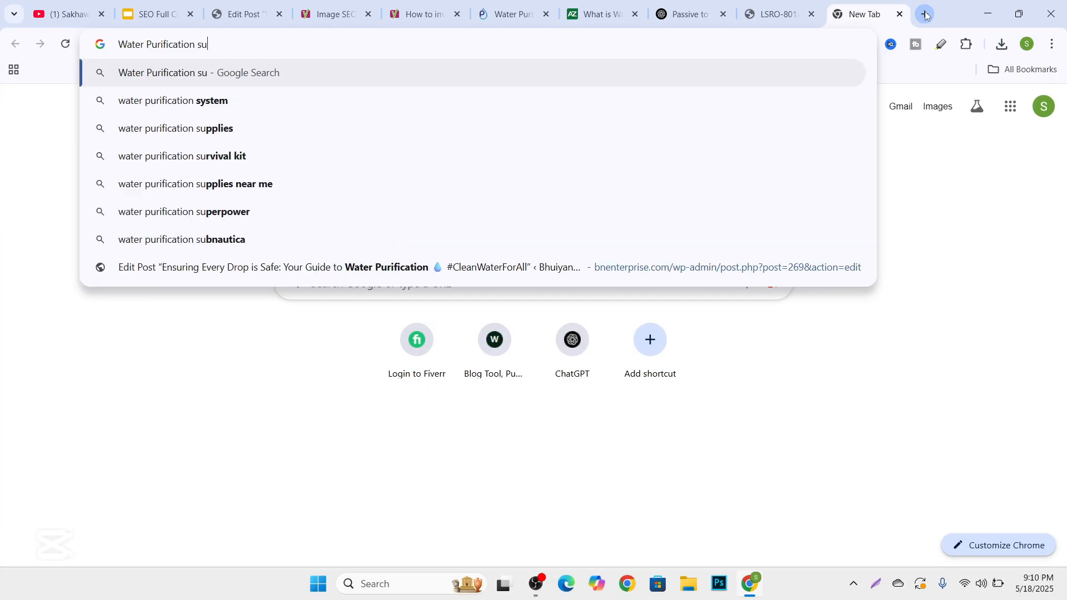
key("BackSpace")
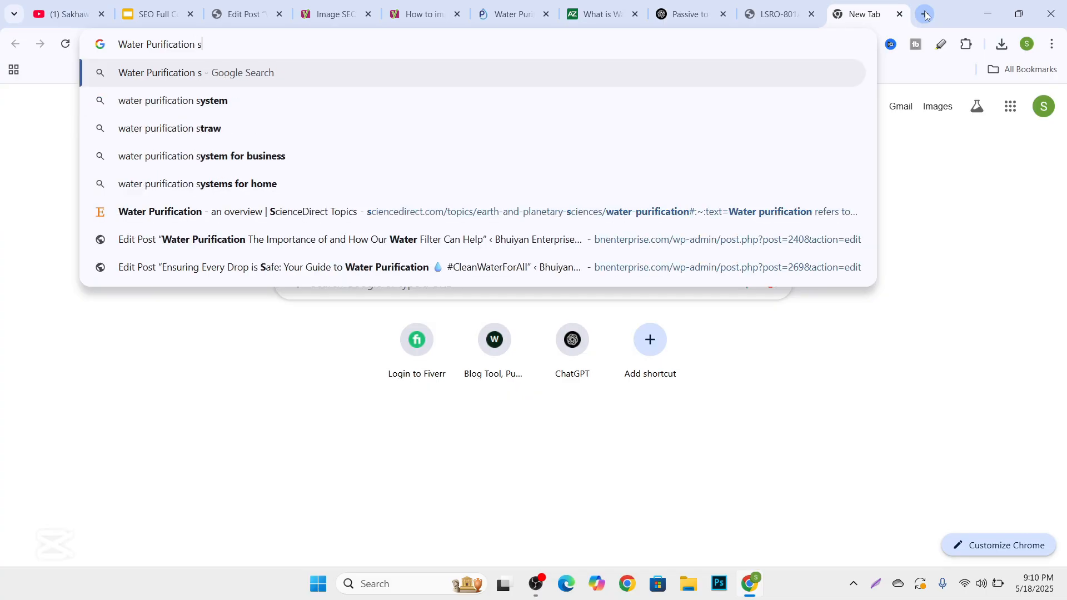
type("ynn")
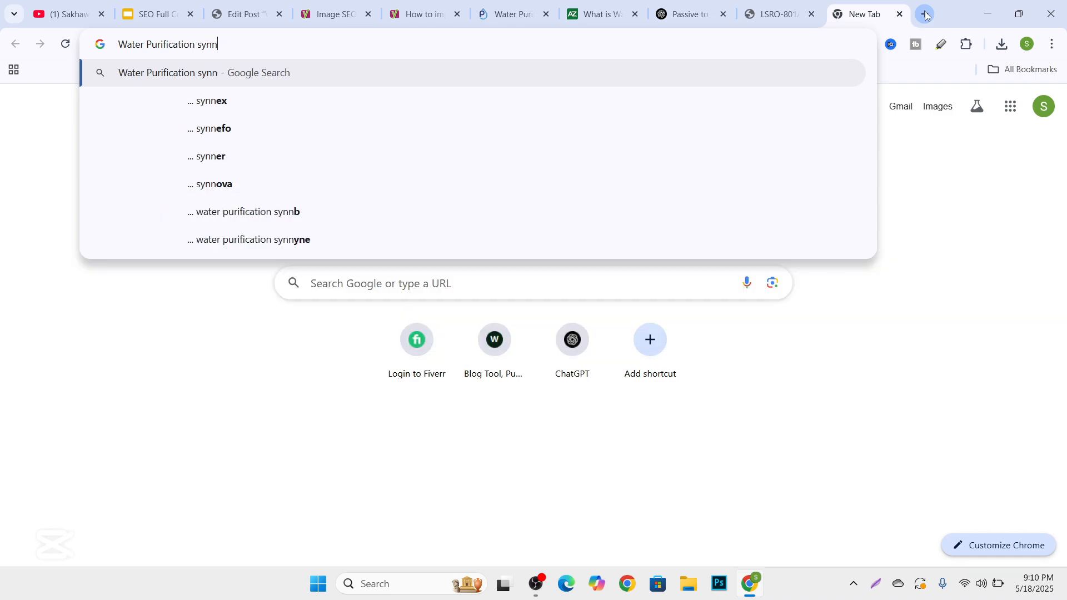
type("o")
key("Down")
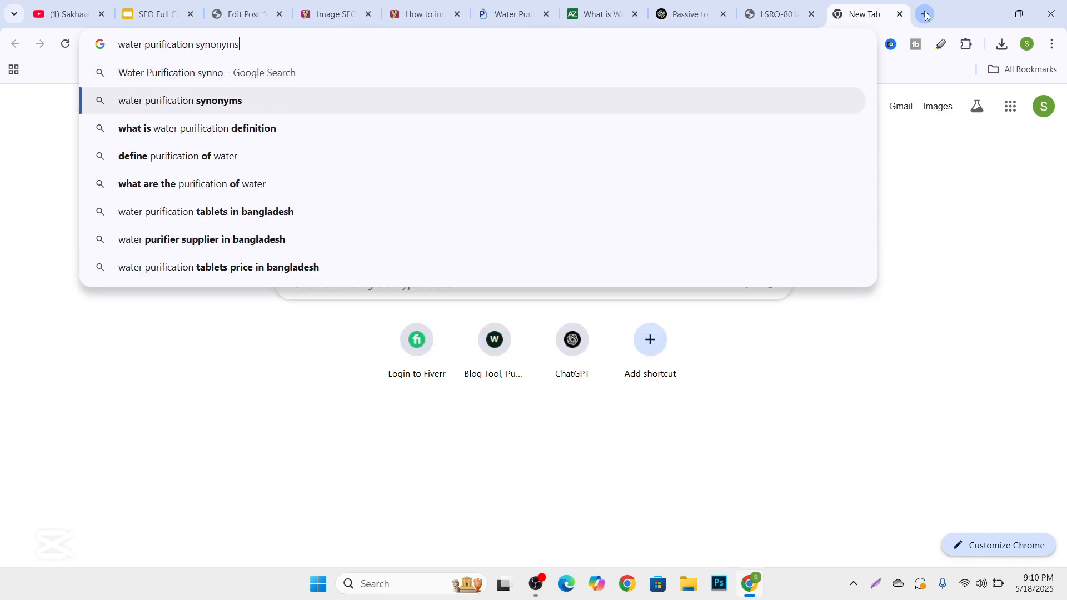
key("Return")
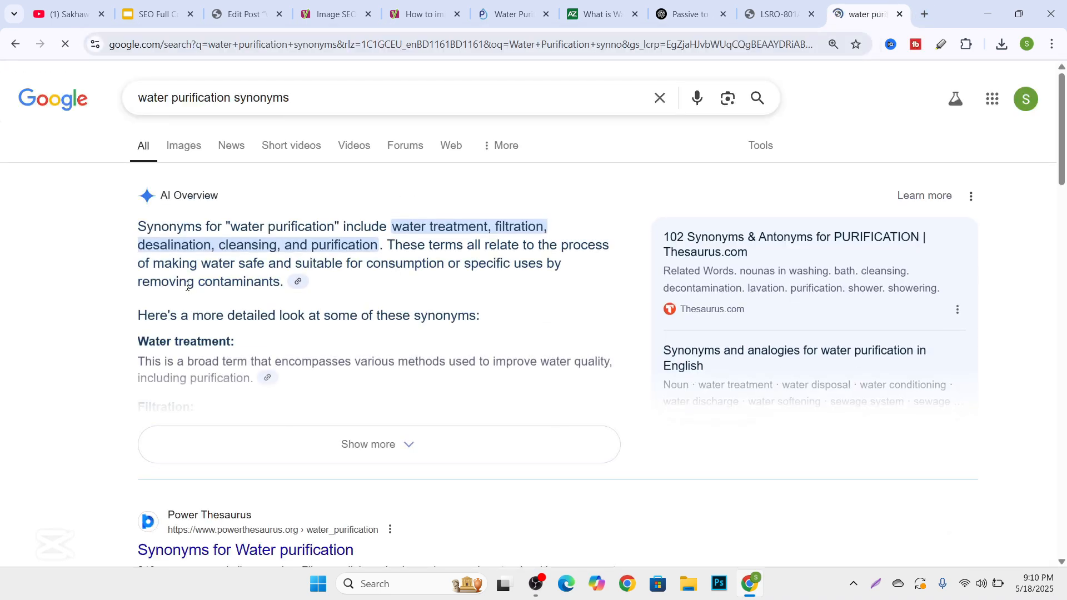
left_click_drag(397, 224, 486, 222)
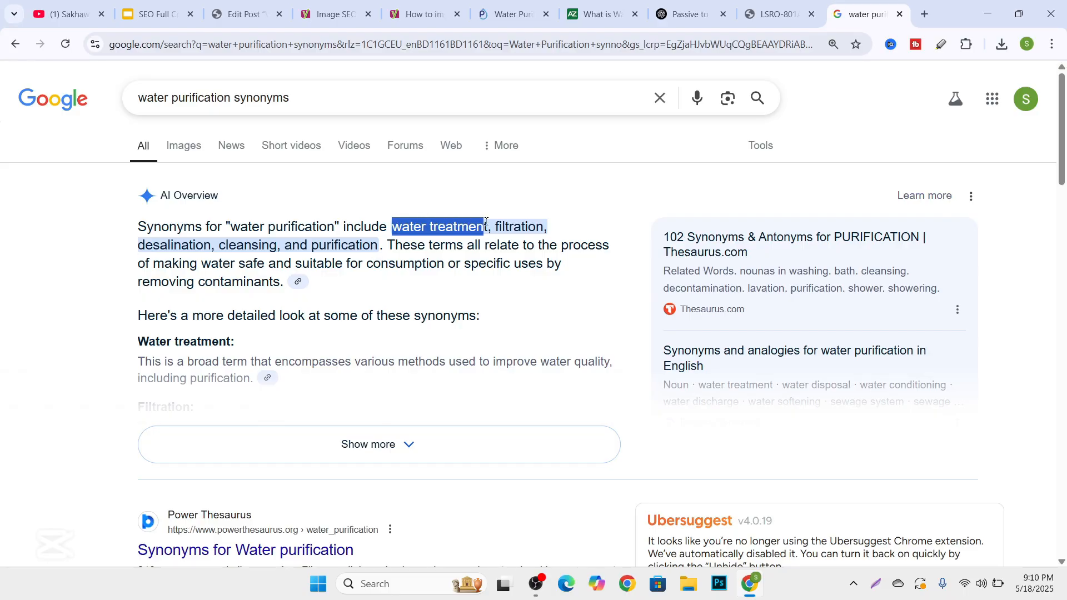
Return to the post editor and insert the copied keyphrase "Water Purification" at the start of the introduction paragraph.
left_click(252, 12)
left_click(244, 211)
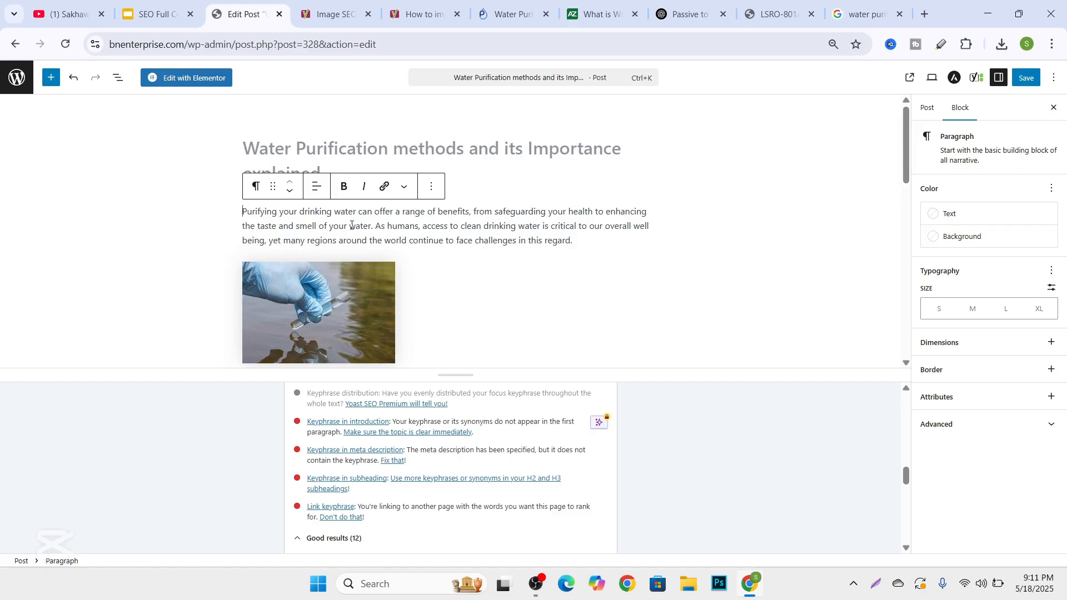
scroll(354, 241, "down", 2)
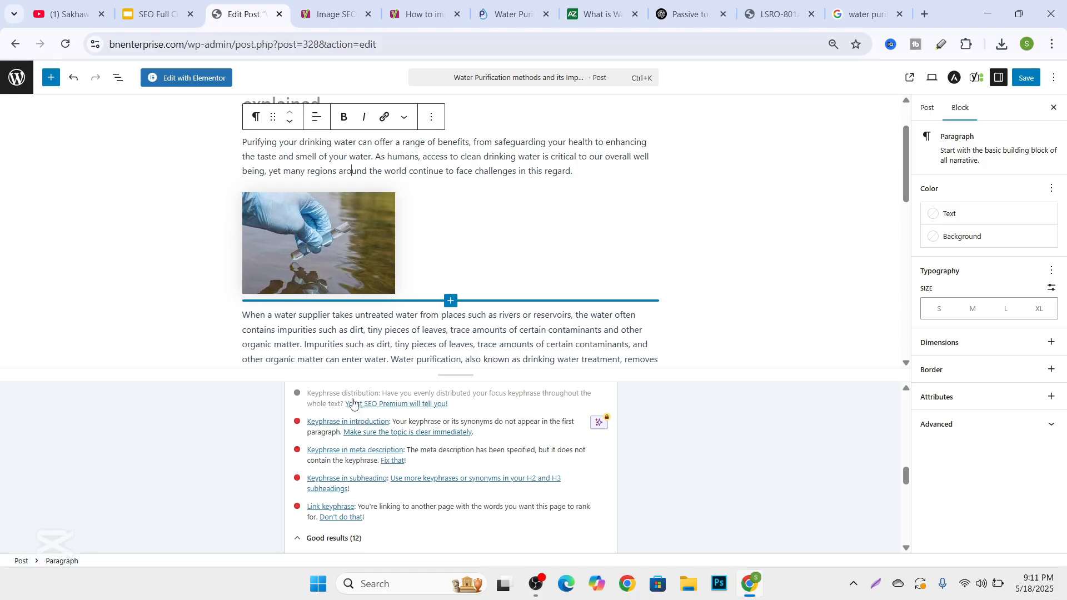
scroll(350, 401, "up", 5)
scroll(358, 222, "up", 2)
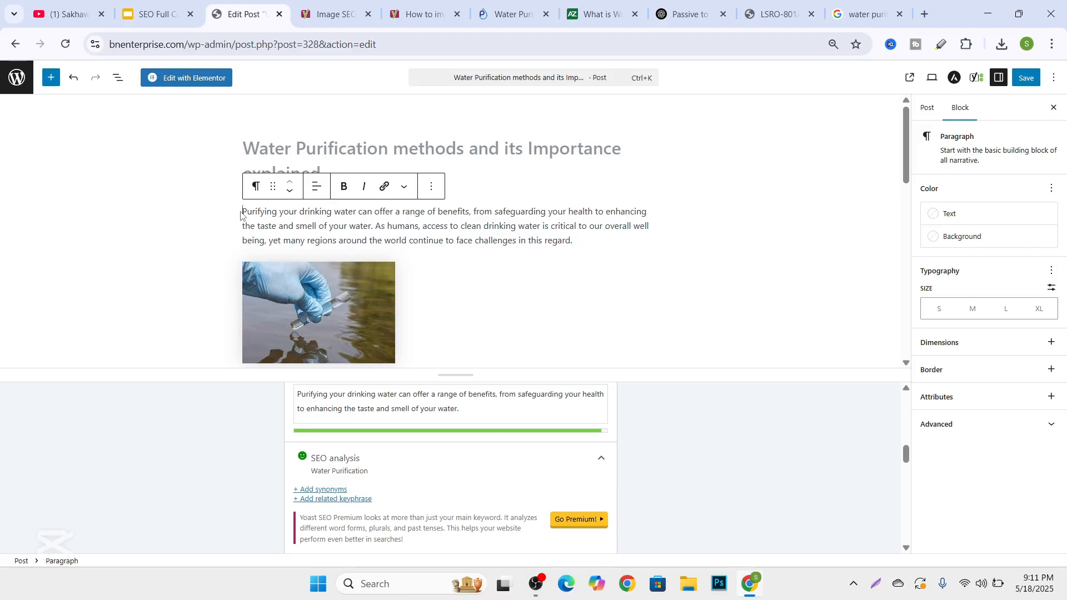
key("super+v")
scroll(359, 376, "down", 3)
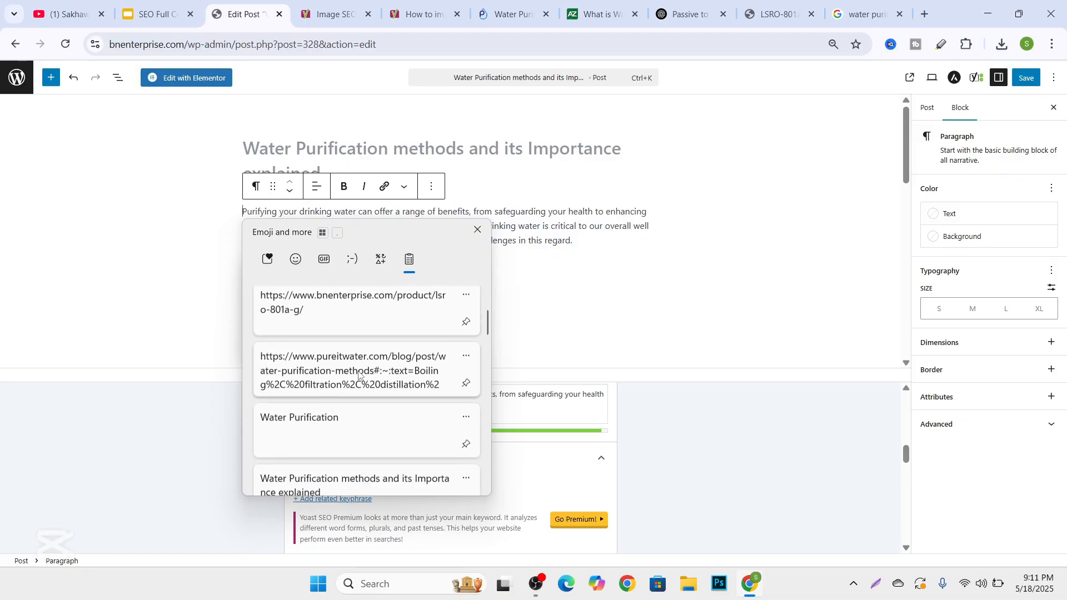
left_click(310, 435)
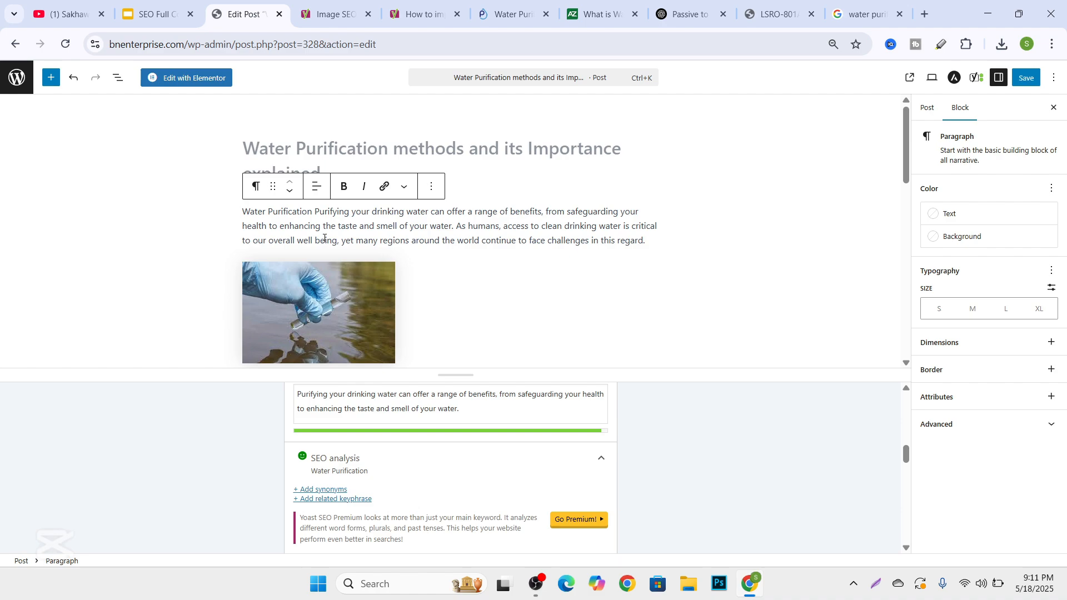
left_click_drag(247, 210, 309, 212)
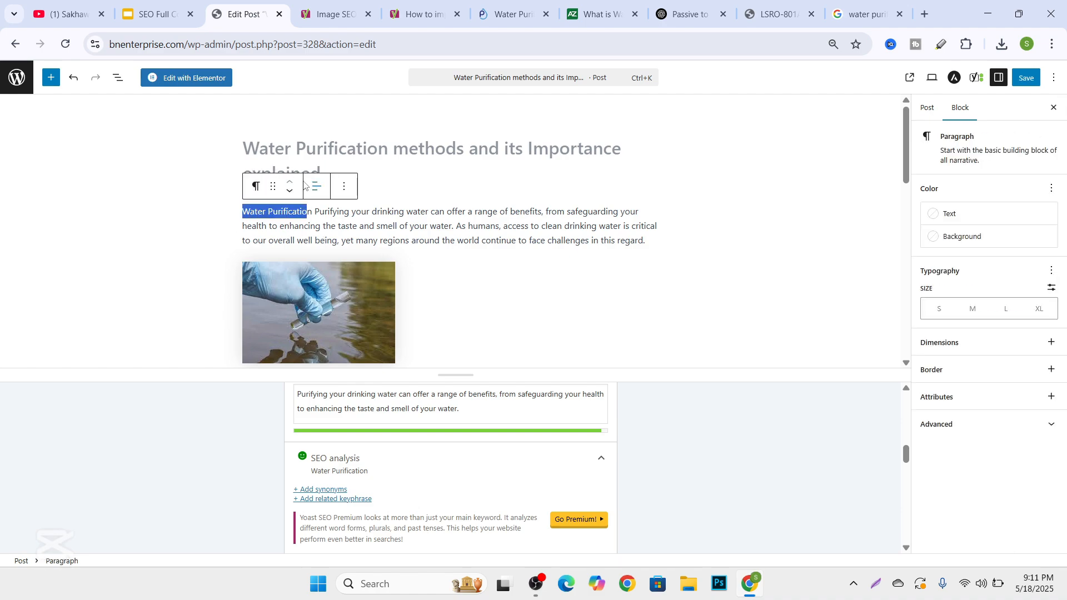
left_click(305, 212)
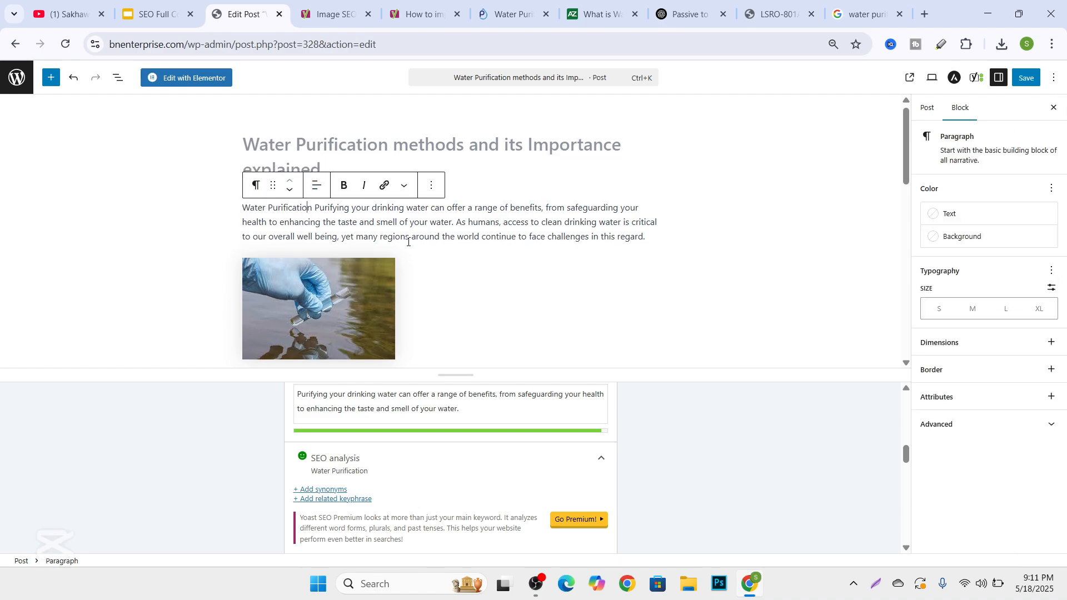
Review the SEO analysis problems and good results, checking keyphrase in introduction, meta description, subheading and link keyphrase.
scroll(311, 222, "down", 1)
scroll(322, 216, "up", 1)
scroll(325, 214, "down", 6)
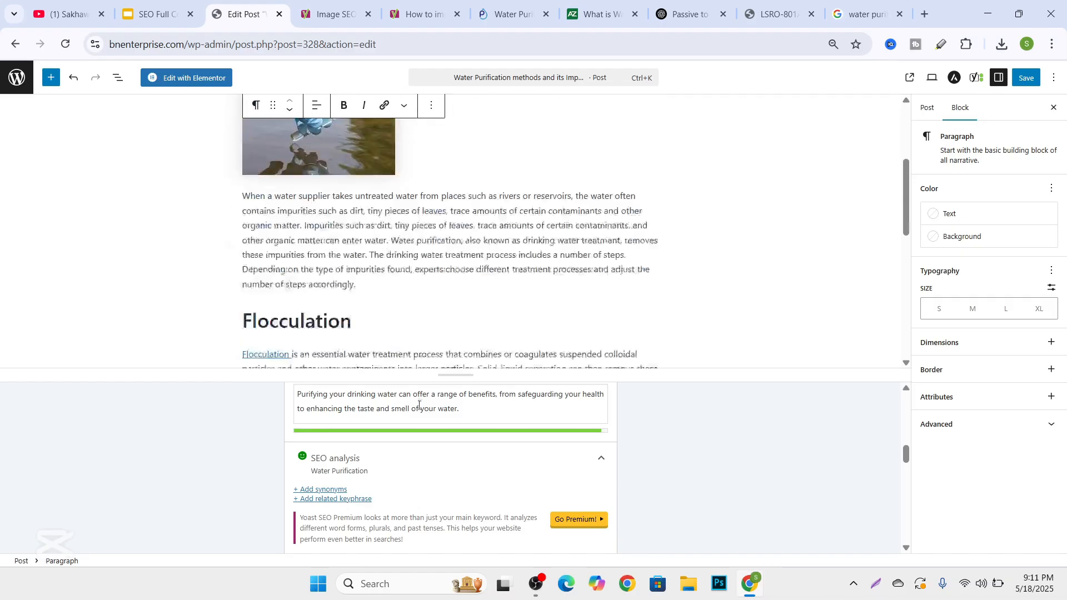
scroll(400, 477, "down", 4)
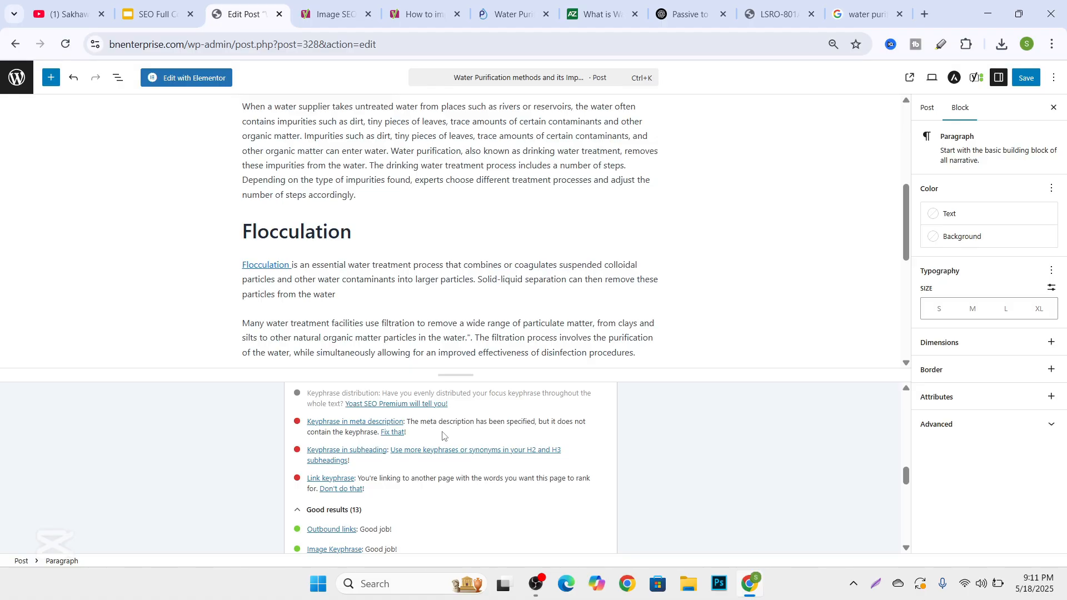
scroll(425, 460, "down", 1)
scroll(426, 460, "down", 1)
scroll(366, 463, "up", 1)
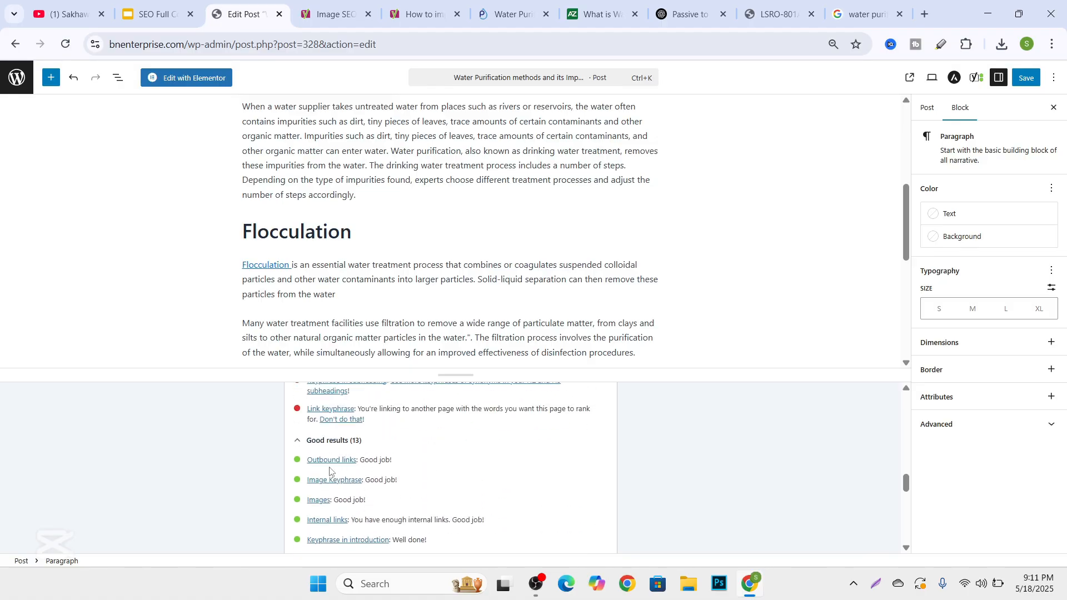
scroll(334, 490, "down", 1)
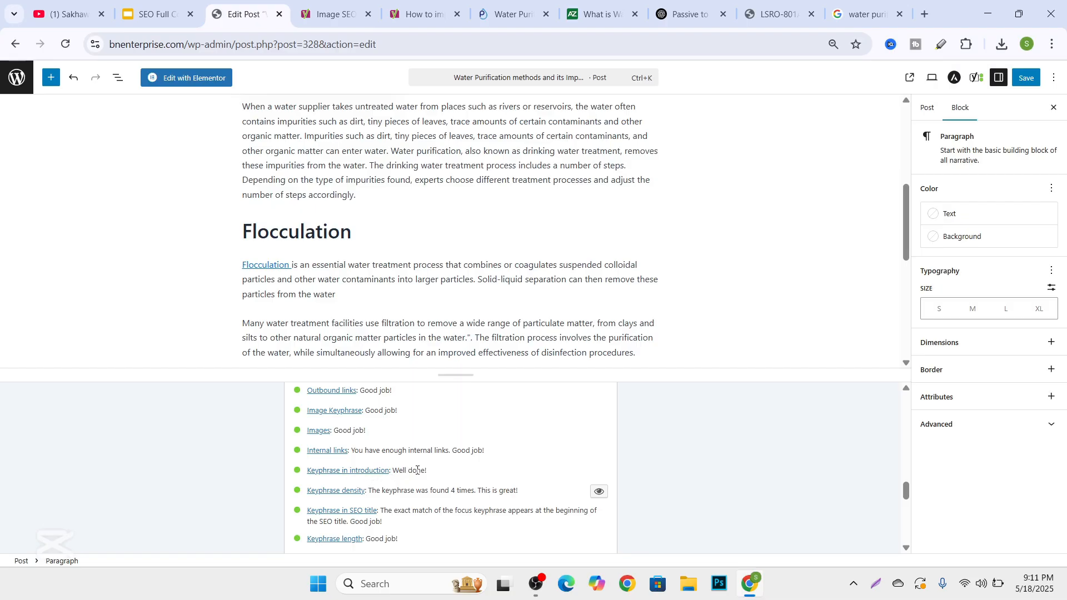
scroll(419, 469, "up", 2)
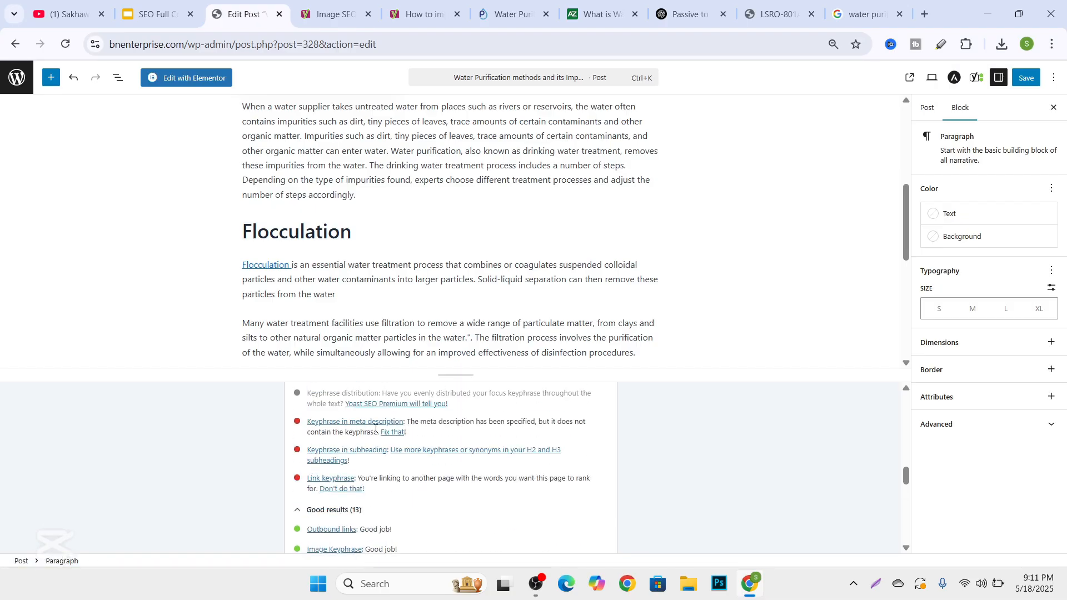
scroll(352, 322, "up", 1)
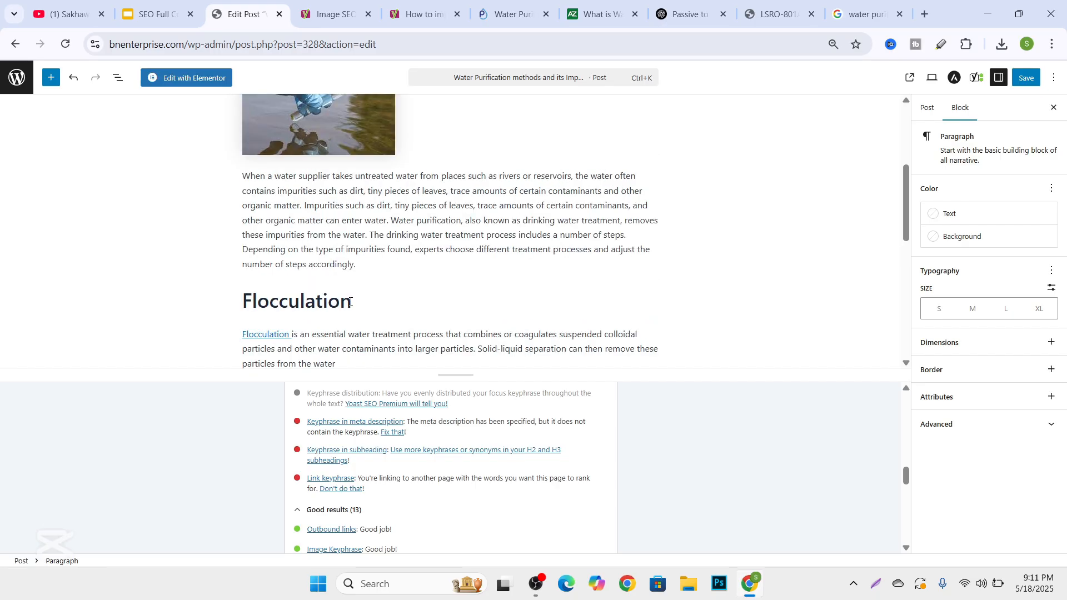
scroll(358, 442, "up", 5)
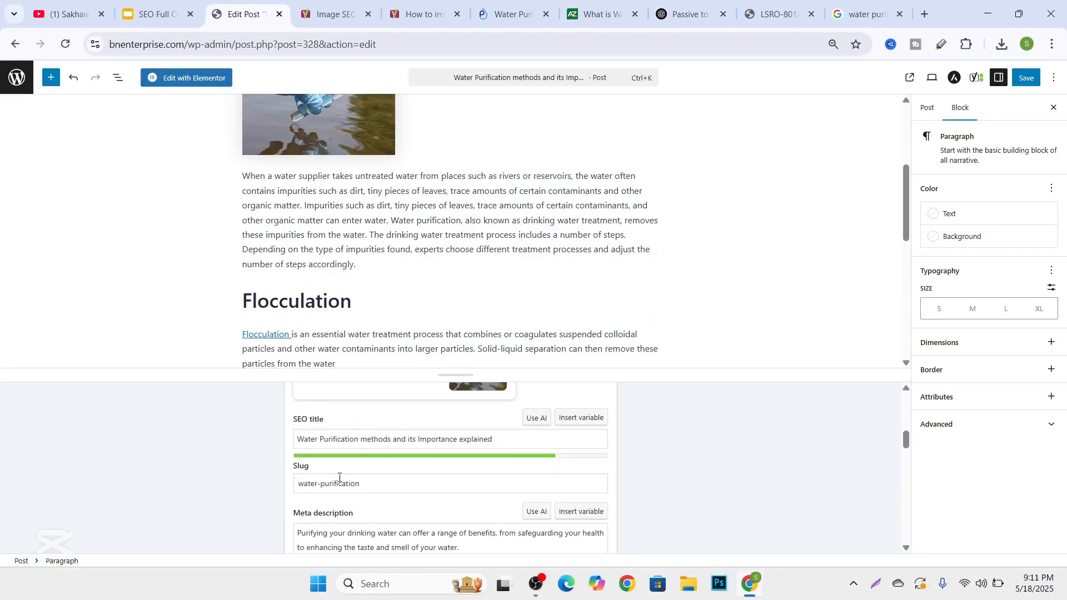
scroll(340, 479, "down", 1)
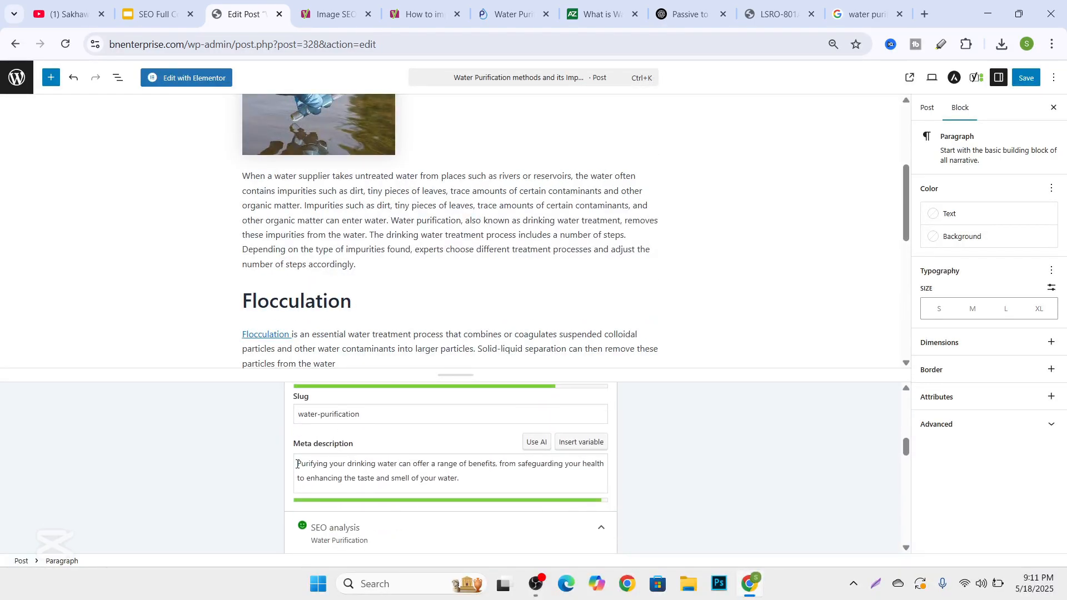
left_click(308, 491)
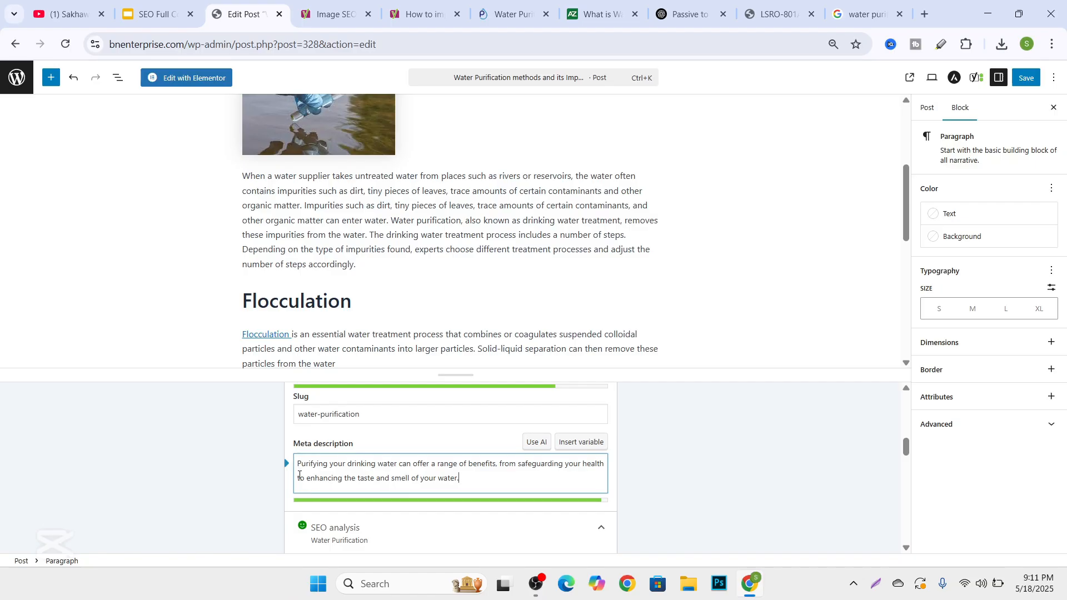
left_click(294, 473)
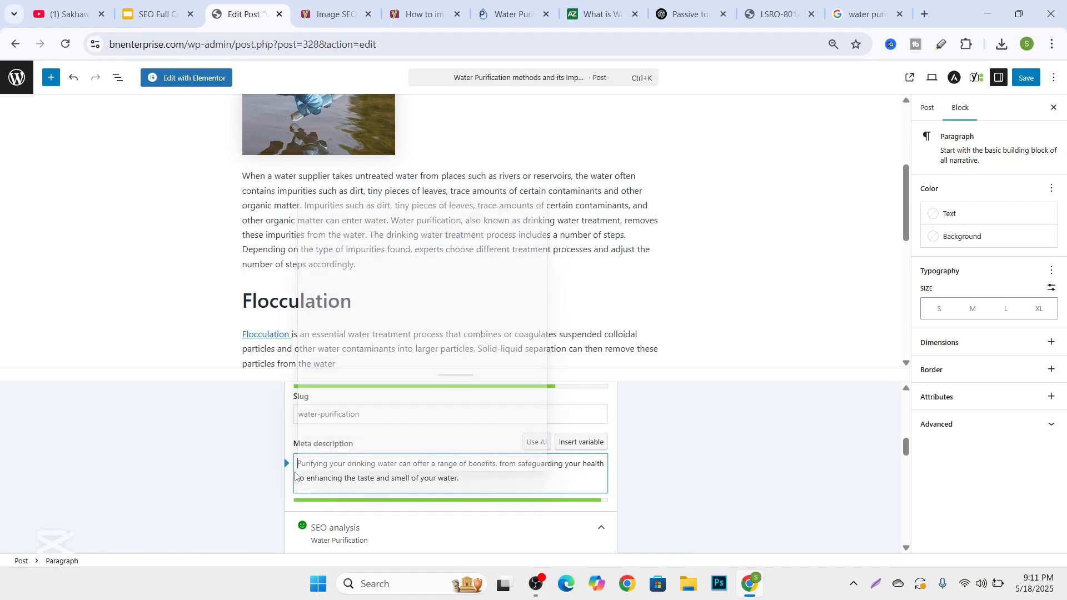
key("super+v")
left_click(380, 304)
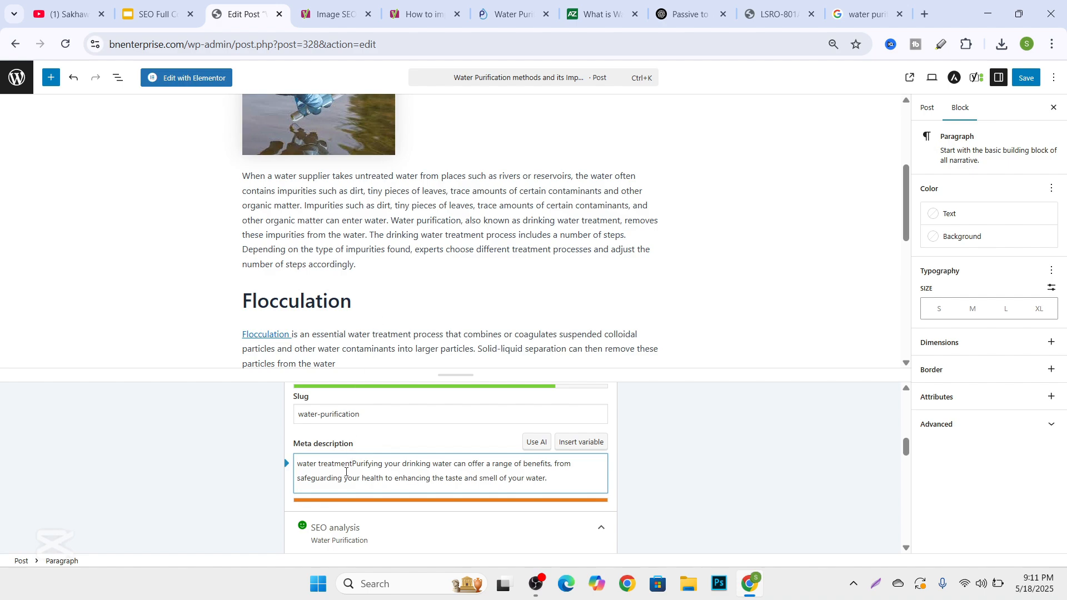
key("BackSpace")
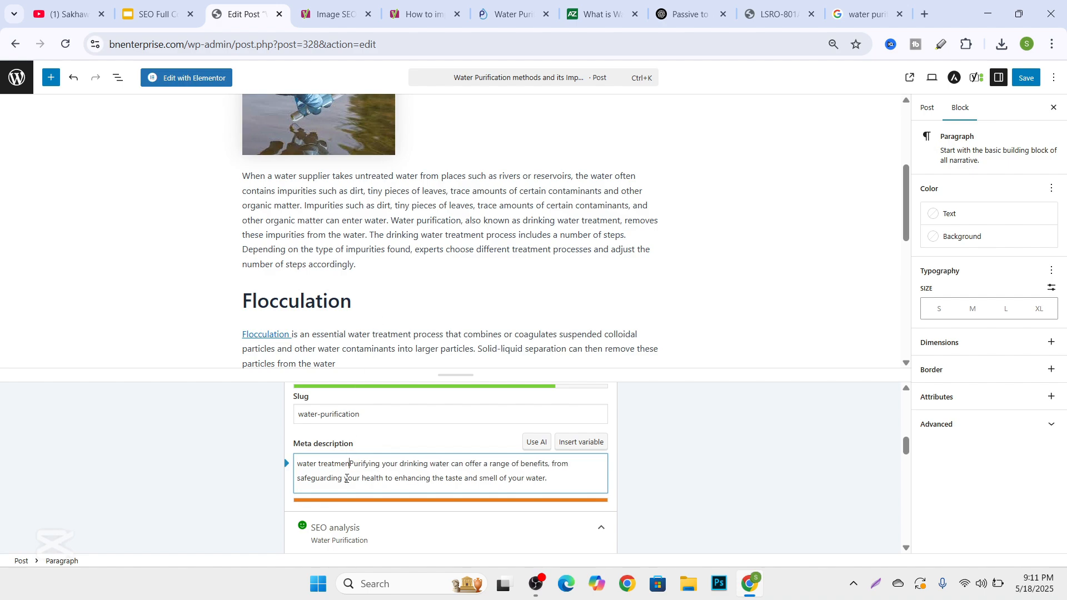
key("BackSpace")
key("BackSpace")
key("BackSpace")
key("BackSpace")
key("BackSpace")
key("BackSpace")
key("BackSpace")
key("BackSpace")
key("BackSpace")
key("BackSpace")
key("BackSpace")
key("BackSpace")
key("BackSpace")
key("BackSpace")
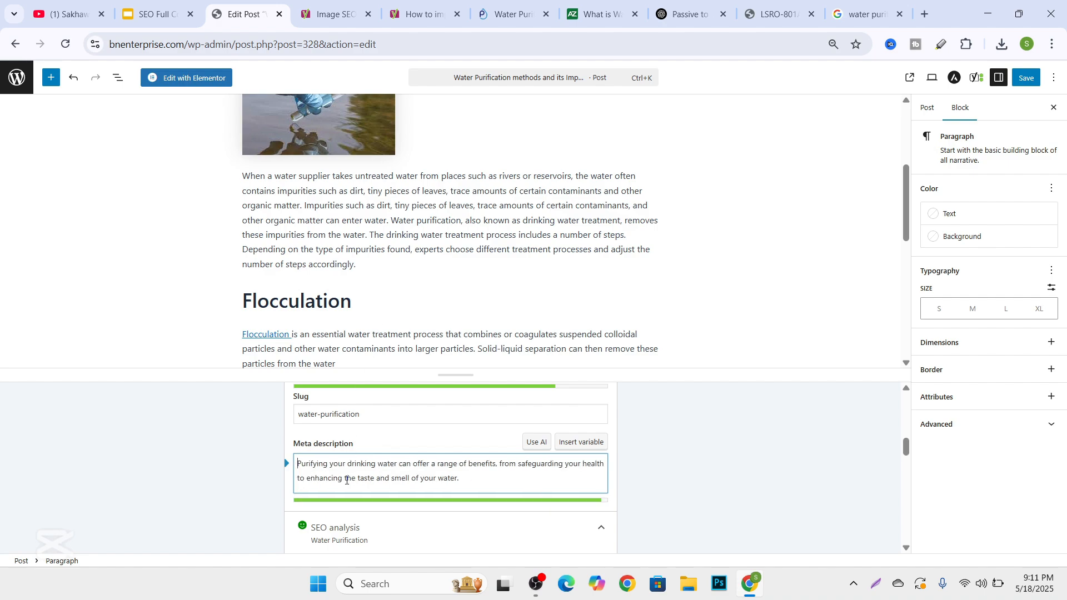
Add "Water Purification" at the start of the meta description and cut its ending so it finishes at "enhancing the taste".
key("super+v")
scroll(371, 347, "down", 3)
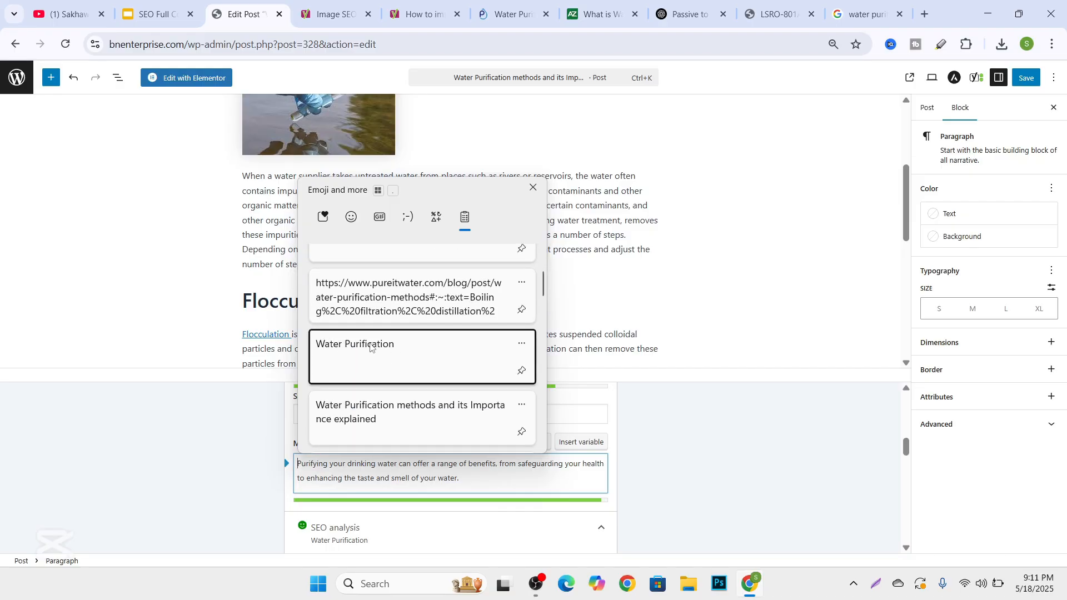
left_click(370, 347)
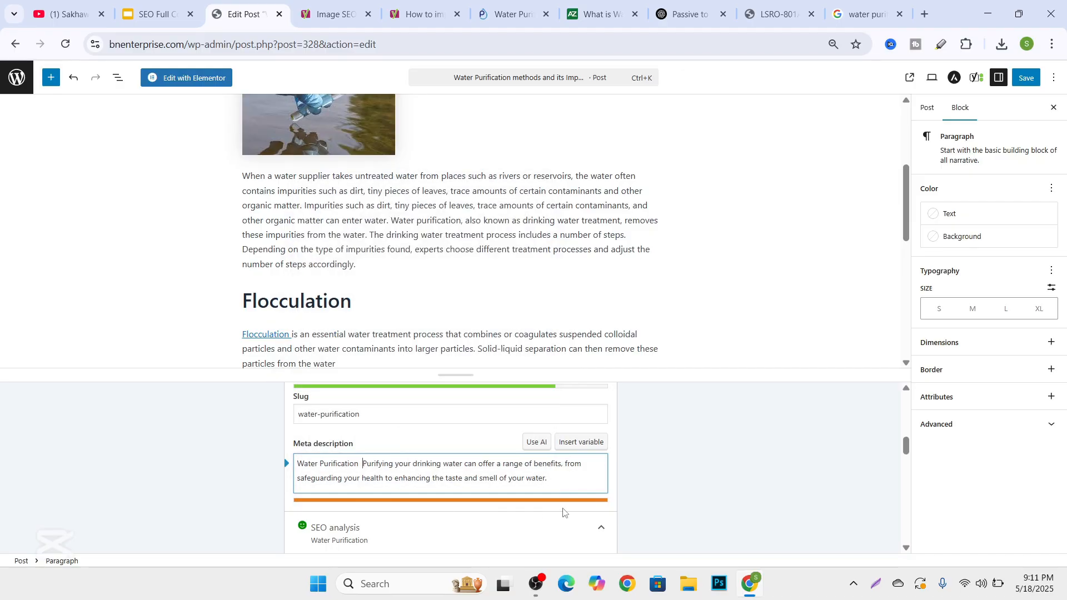
key("BackSpace")
left_click_drag(560, 482, 464, 477)
key("BackSpace")
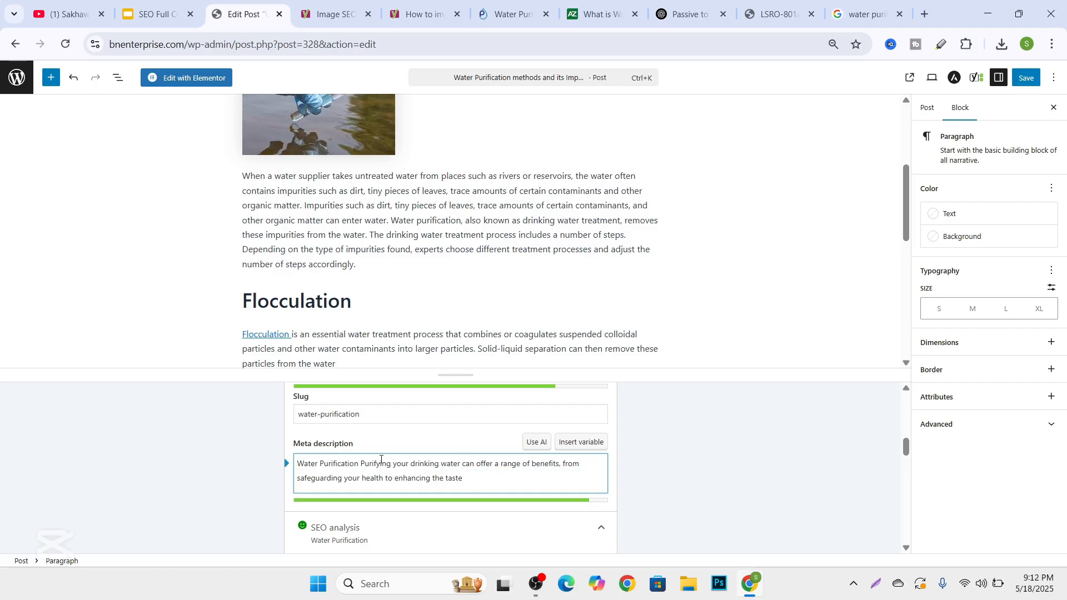
Review the updated SEO analysis for the meta description results and the remaining subheading and link keyphrase problems.
scroll(423, 448, "down", 5)
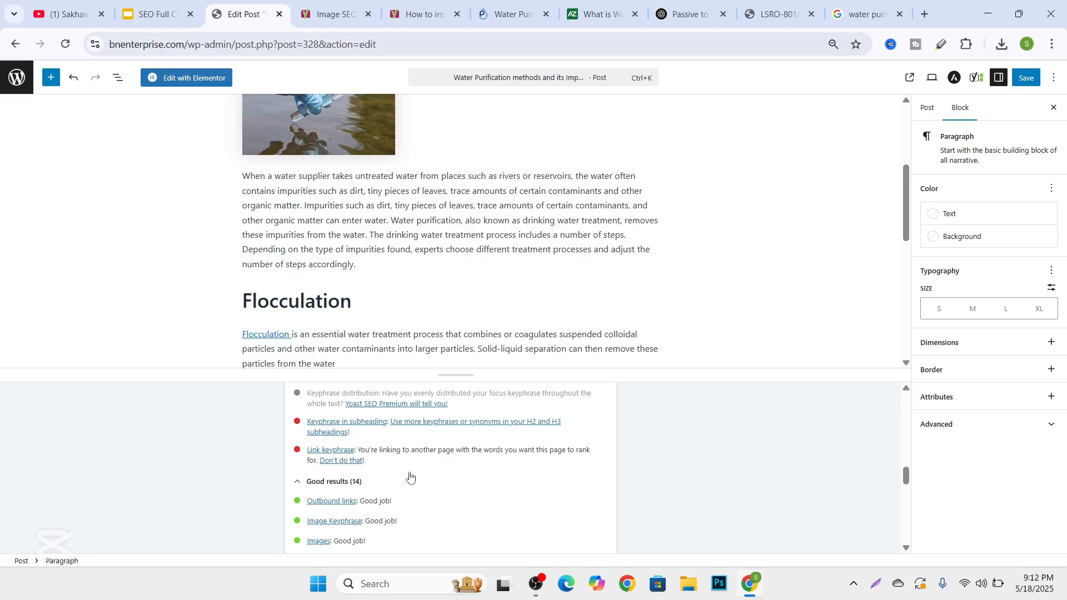
scroll(373, 453, "down", 1)
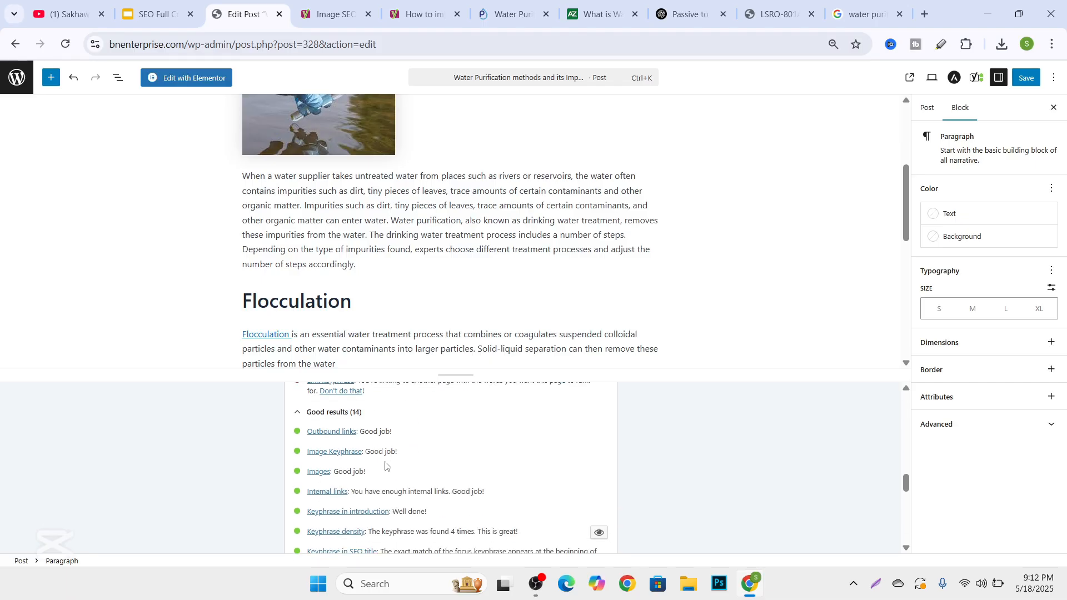
scroll(385, 465, "down", 2)
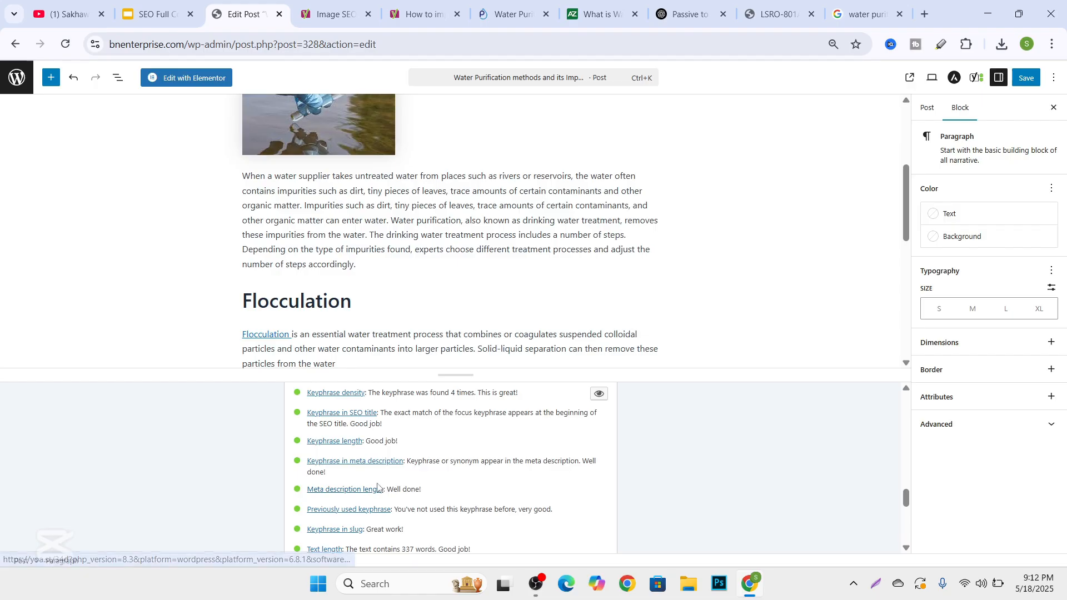
scroll(367, 472, "up", 5)
scroll(337, 463, "up", 4)
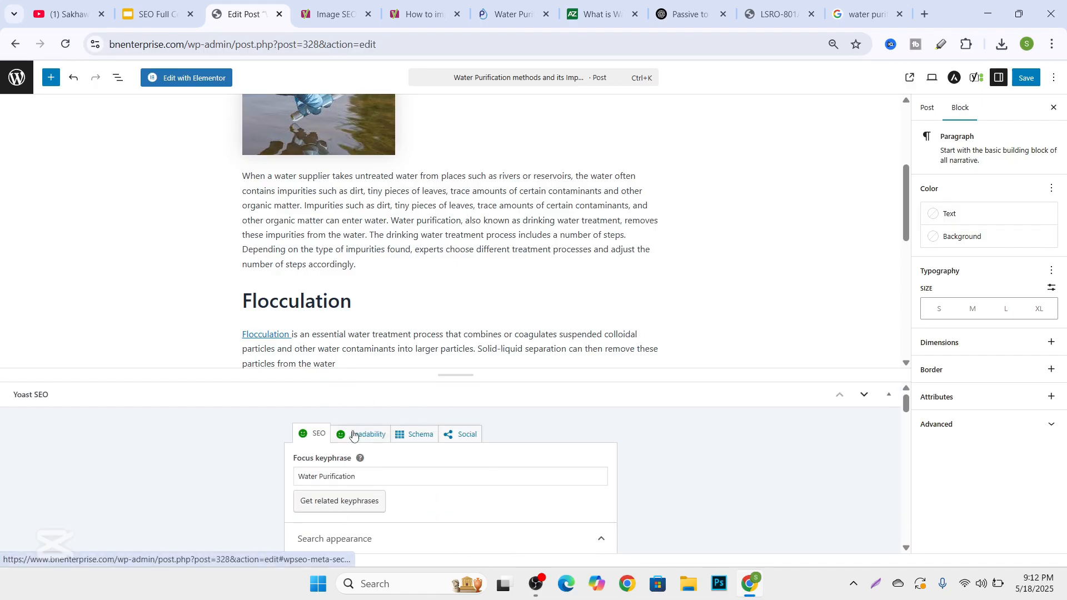
scroll(361, 456, "down", 7)
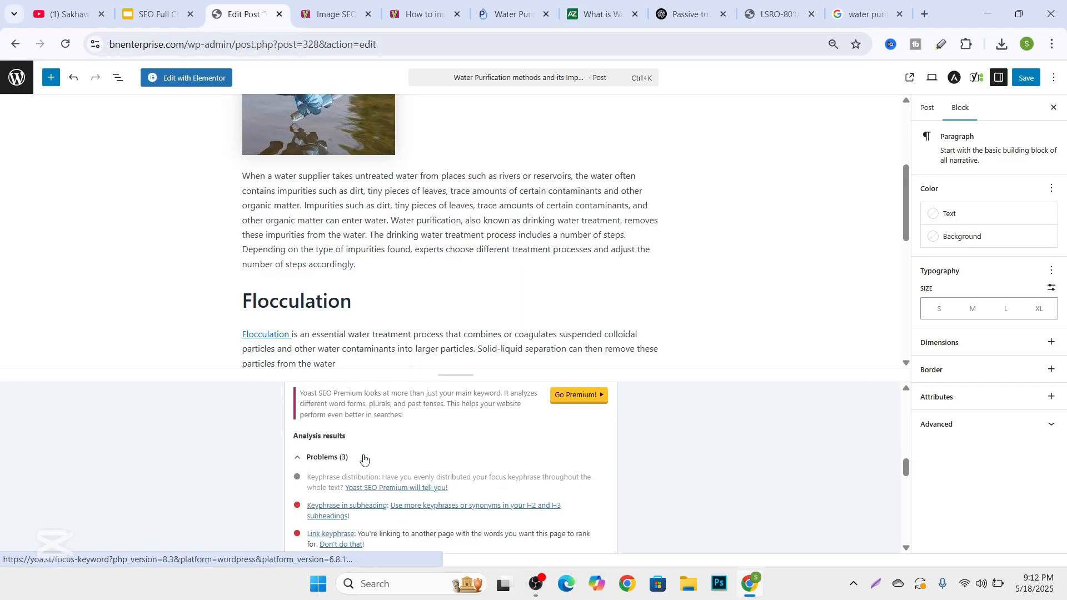
scroll(350, 450, "down", 2)
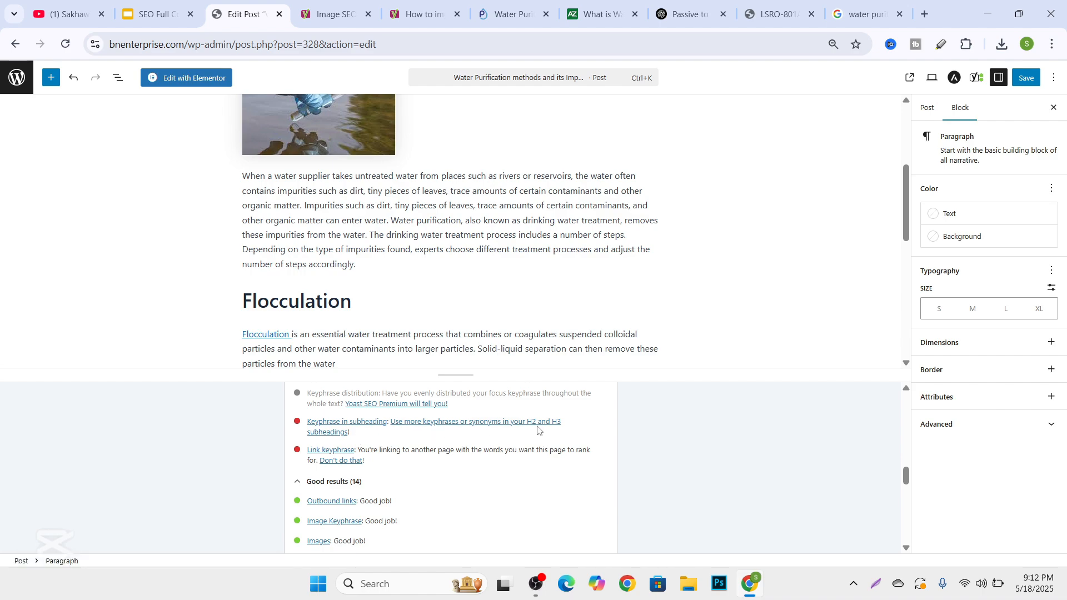
Change the "Flocculation" heading below the introduction to heading level H2.
scroll(383, 439, "up", 5)
scroll(396, 312, "up", 4)
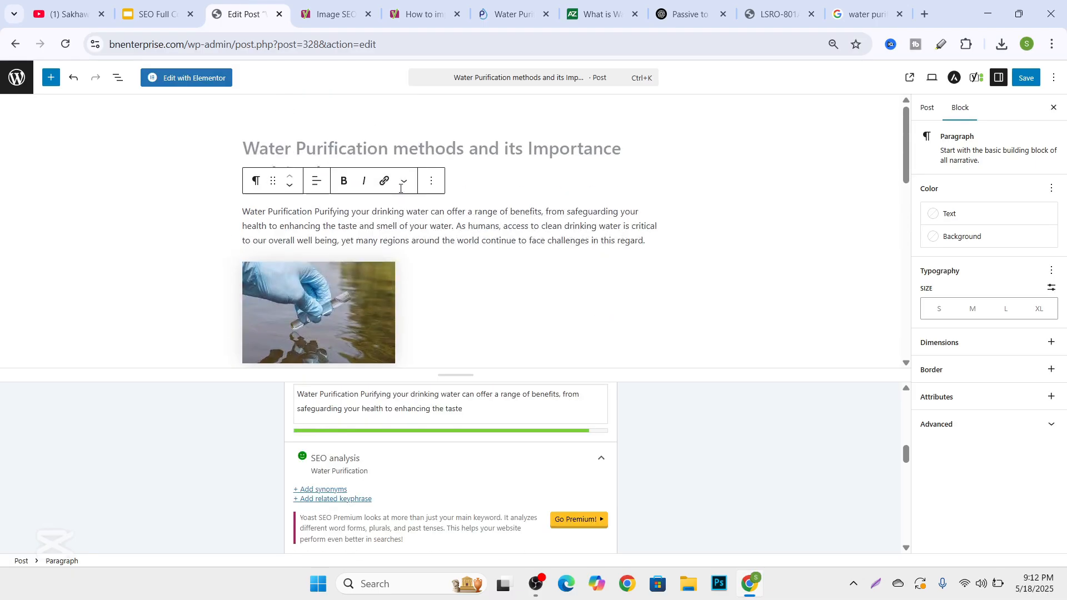
left_click(437, 268)
scroll(322, 303, "down", 4)
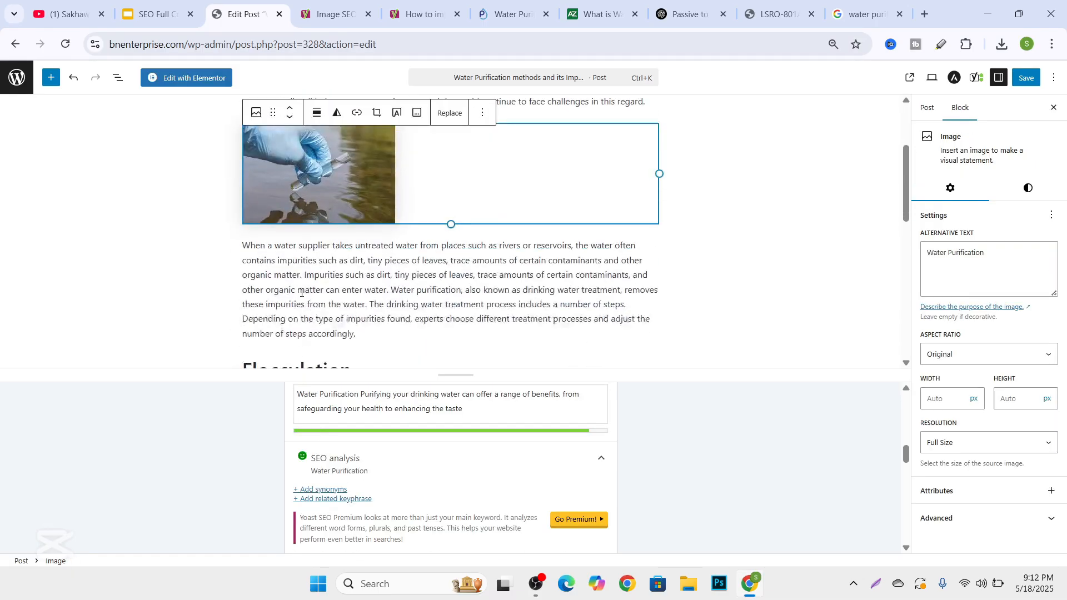
left_click(322, 303)
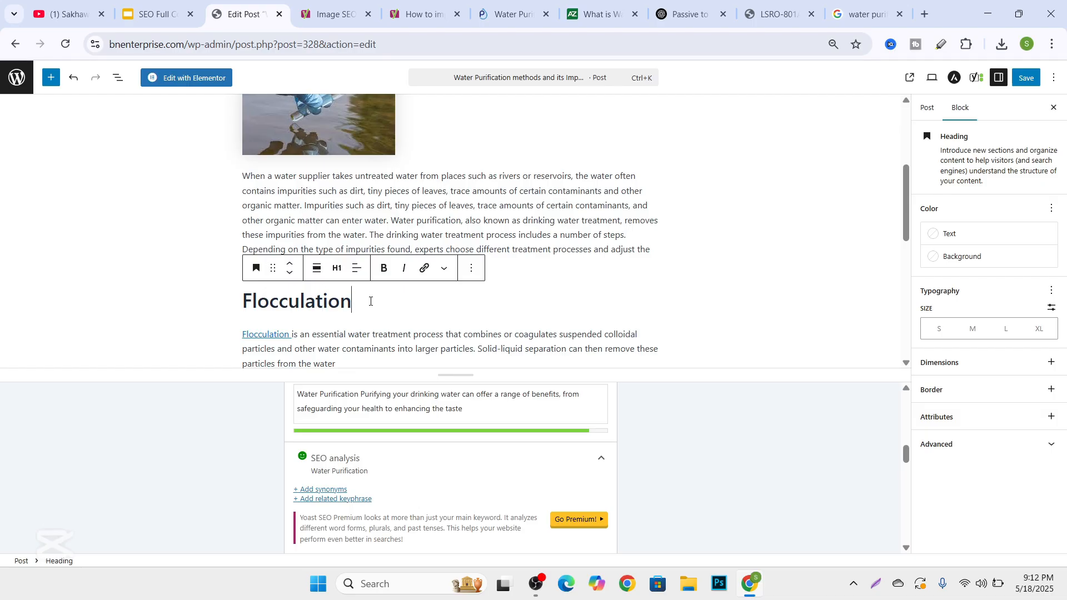
left_click(337, 268)
left_click(363, 323)
Insert the copied keyphrase "Water Purification" before "Flocculation" in the H2 heading.
left_click(254, 301)
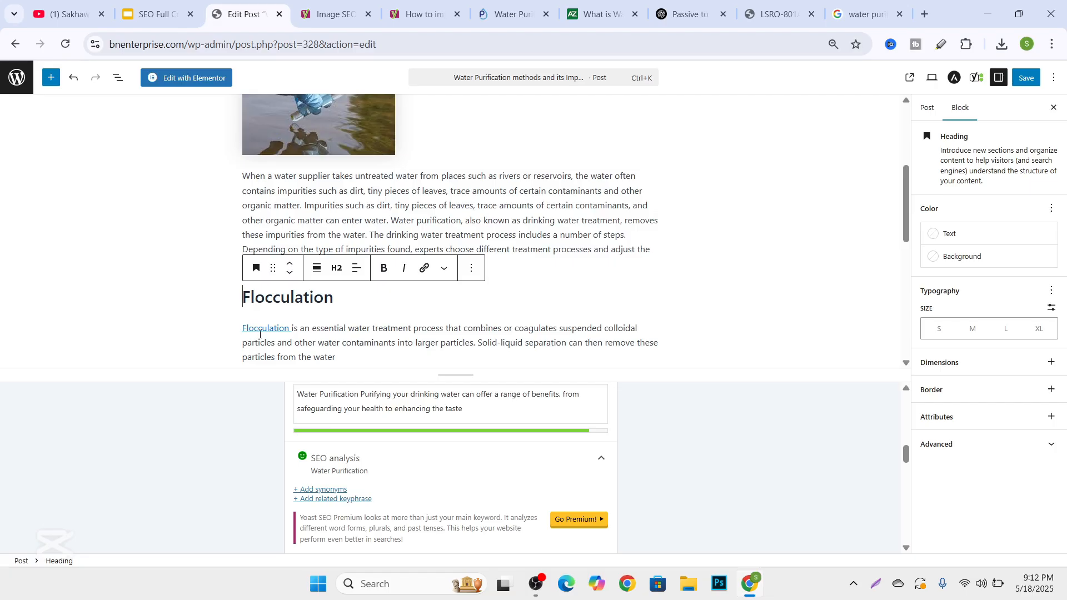
key("super+v")
scroll(295, 496, "down", 3)
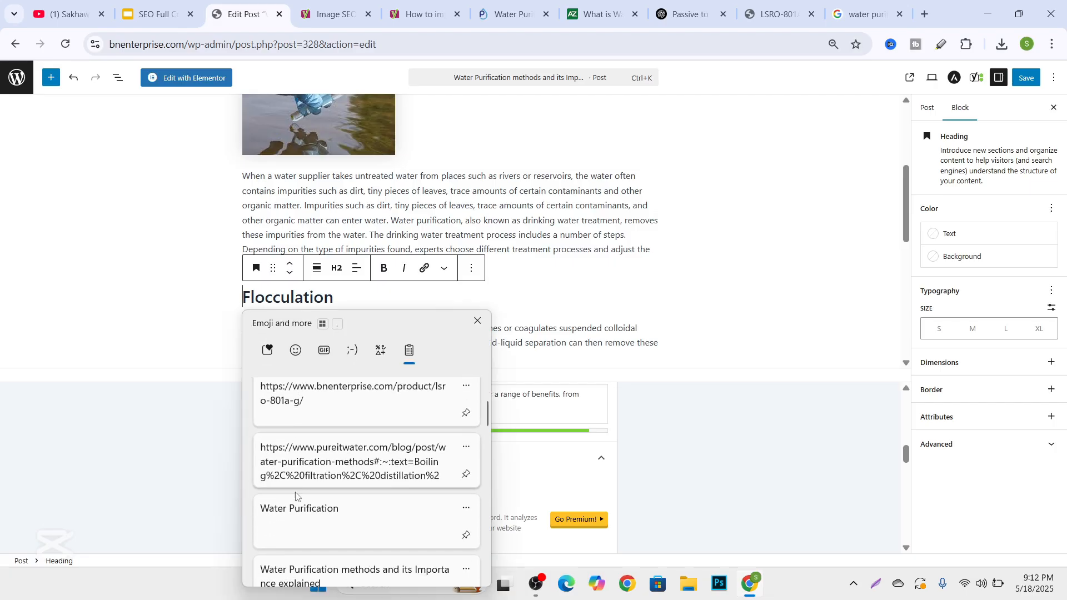
left_click(282, 522)
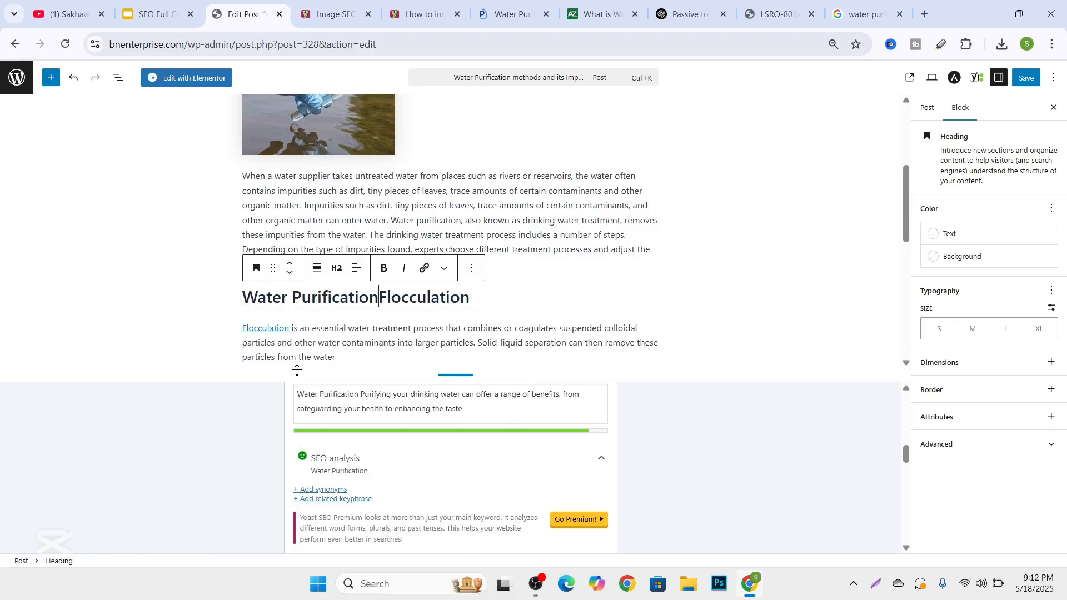
Check the SEO analysis for the remaining link keyphrase problem and read its explanation.
left_click(356, 332)
scroll(367, 334, "down", 1)
scroll(374, 484, "down", 5)
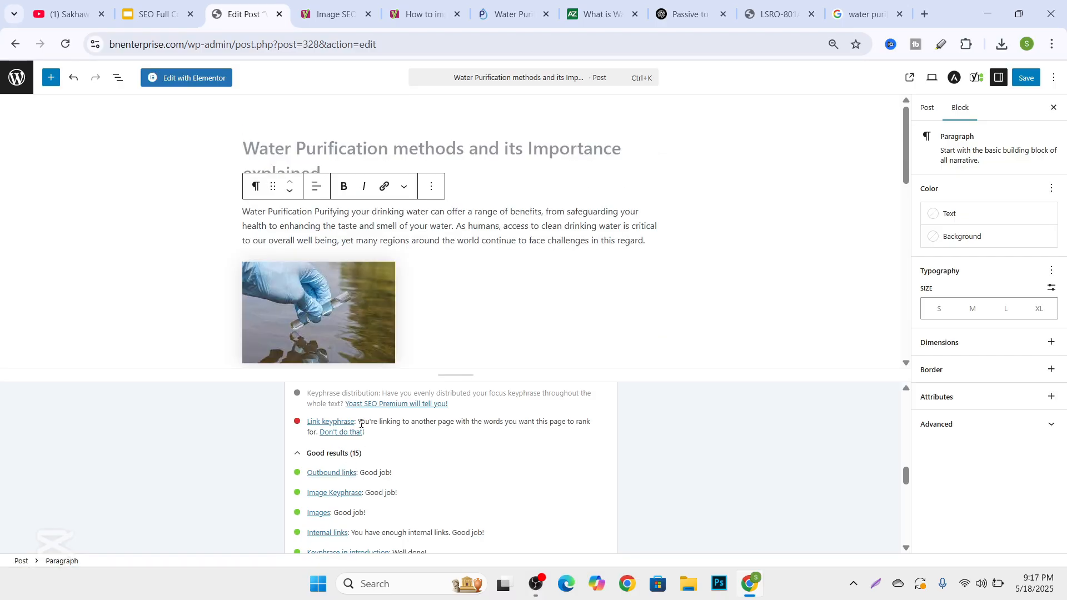
left_click_drag(361, 423, 578, 420)
left_click(532, 433)
Remove the link from "Water Purification" at the start of the last paragraph in the Disinfection section.
scroll(370, 229, "down", 7)
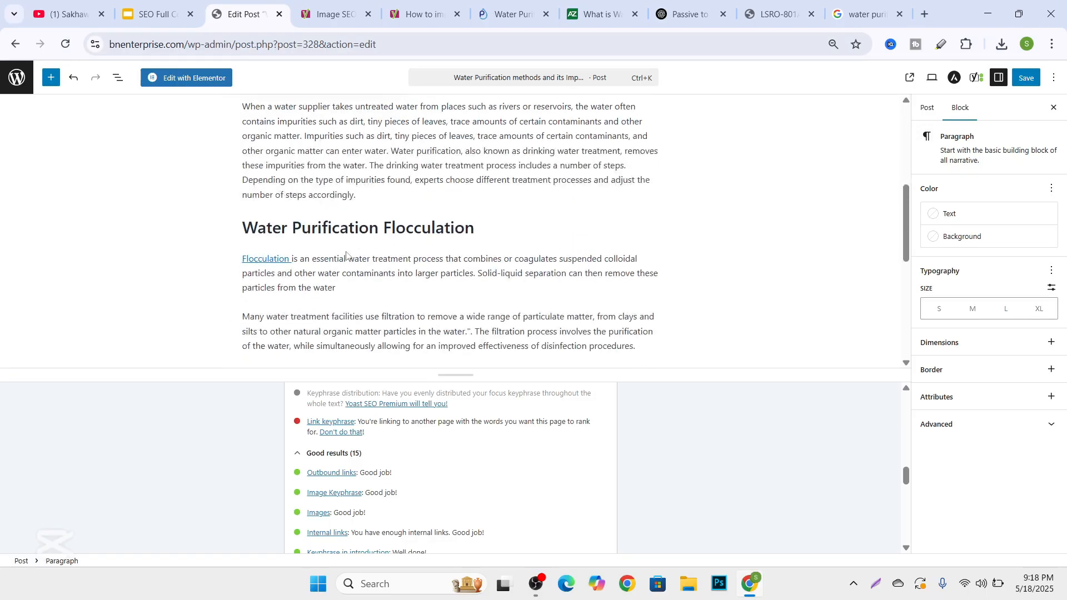
scroll(314, 240, "down", 3)
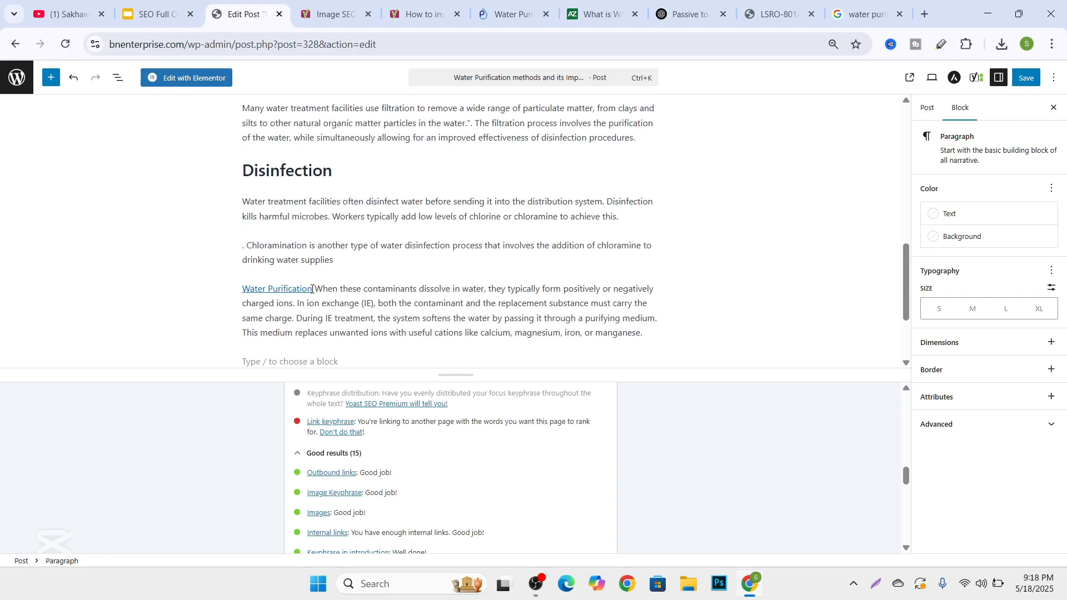
left_click_drag(313, 289, 236, 291)
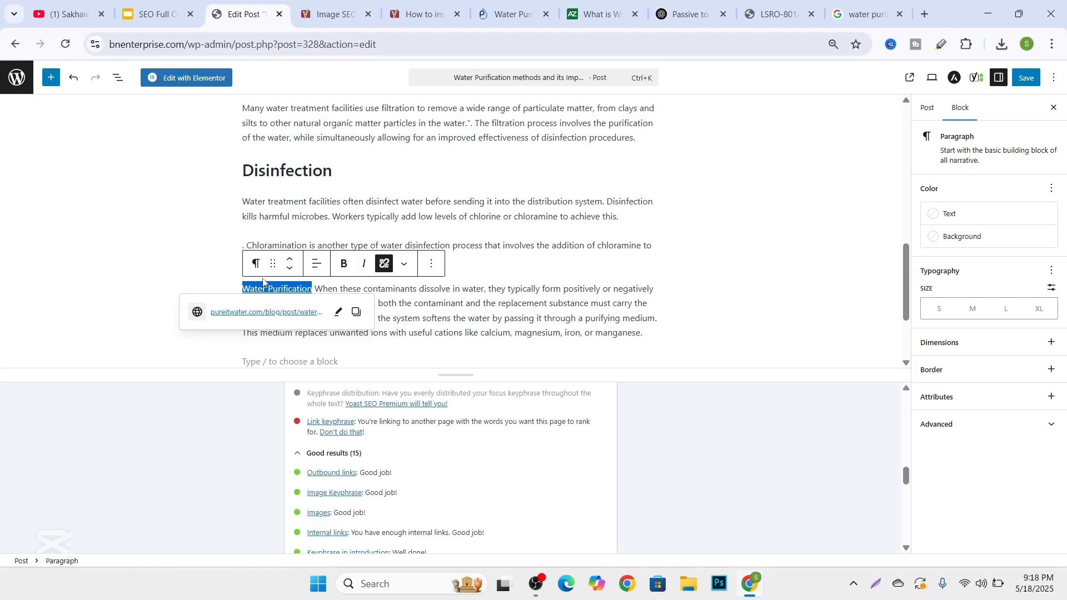
left_click(384, 264)
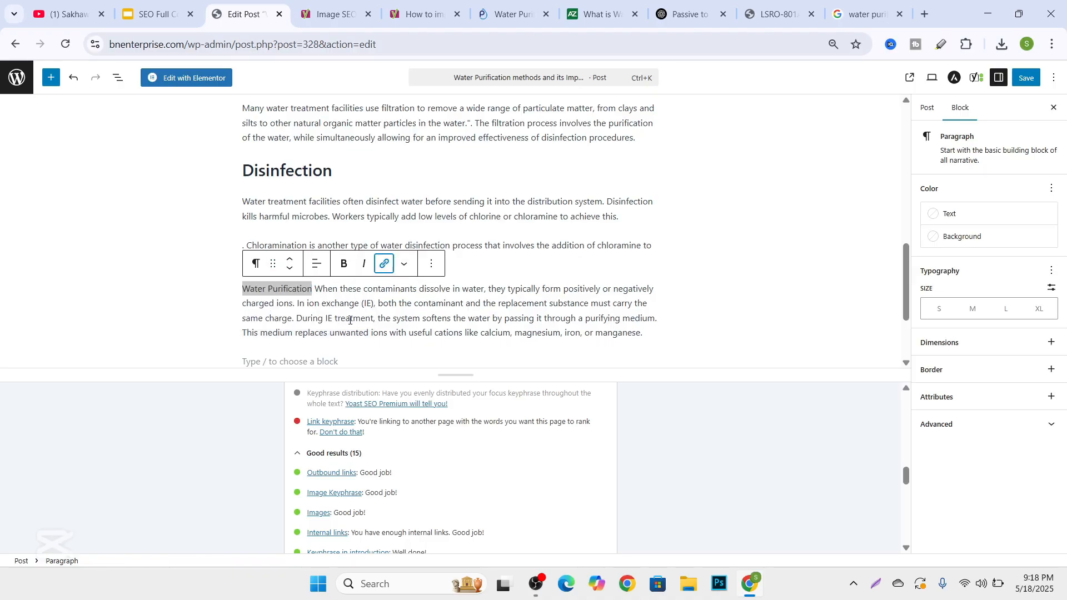
Select "When these contaminants" in the last paragraph as the new link text and copy the AZoCleantech article's URL.
left_click_drag(315, 289, 417, 287)
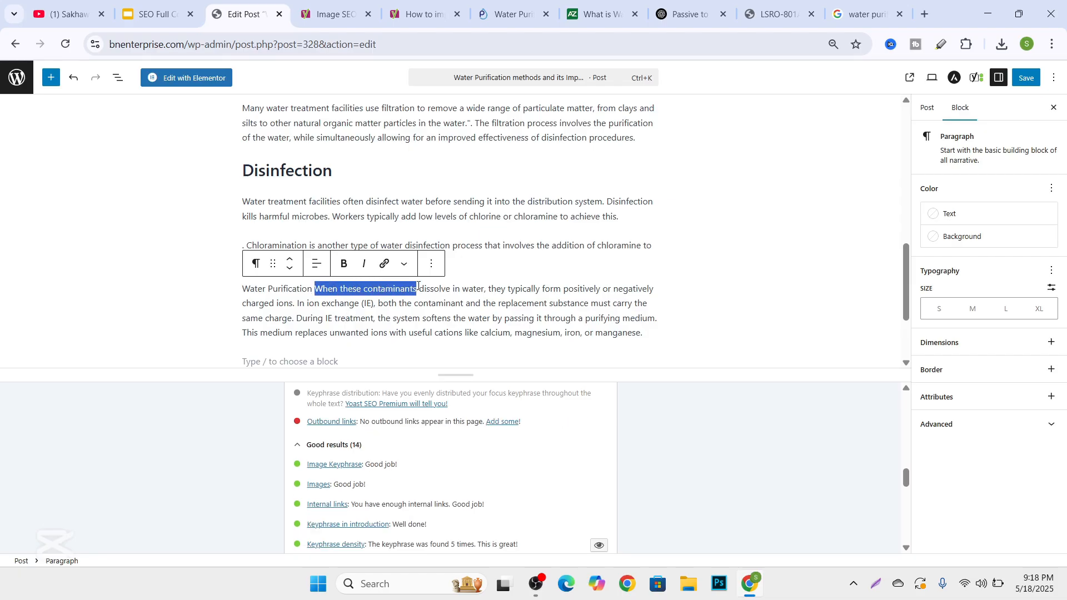
left_click(861, 6)
left_click(781, 5)
left_click(689, 14)
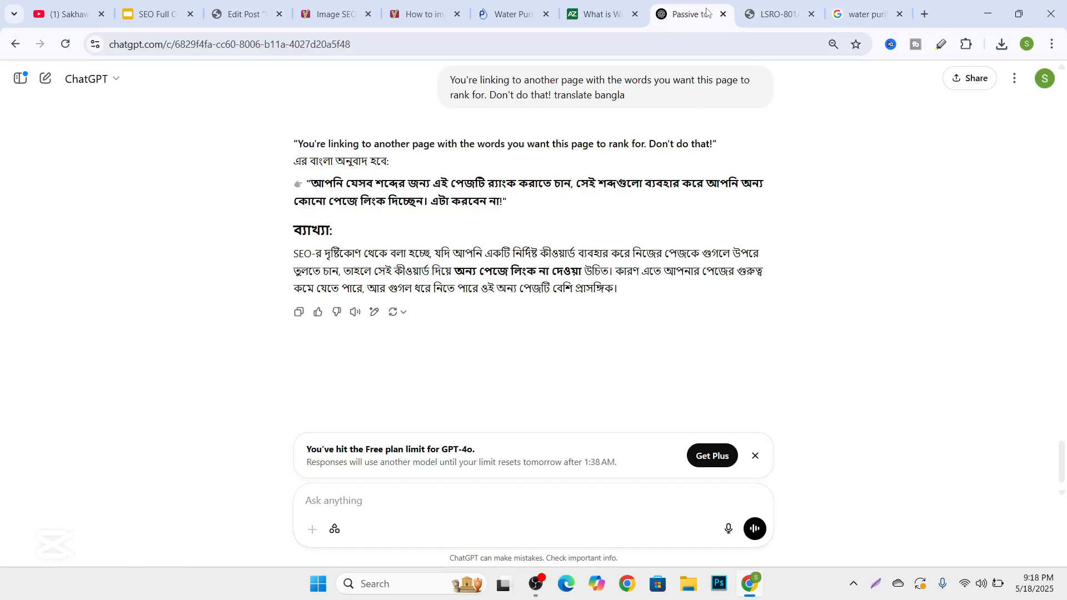
left_click(588, 20)
left_click(272, 43)
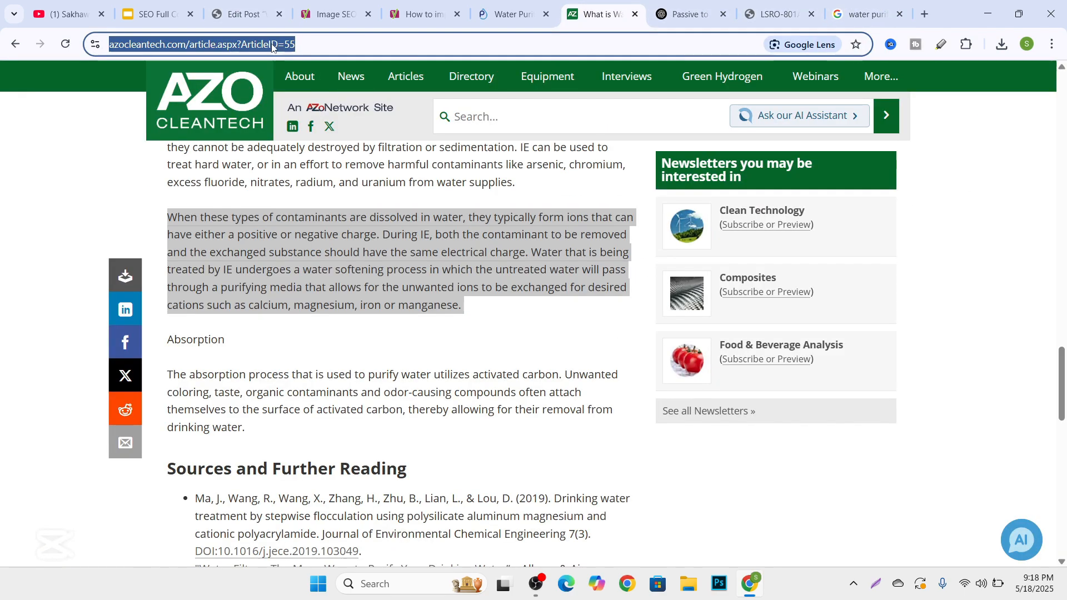
right_click(271, 44)
left_click(326, 176)
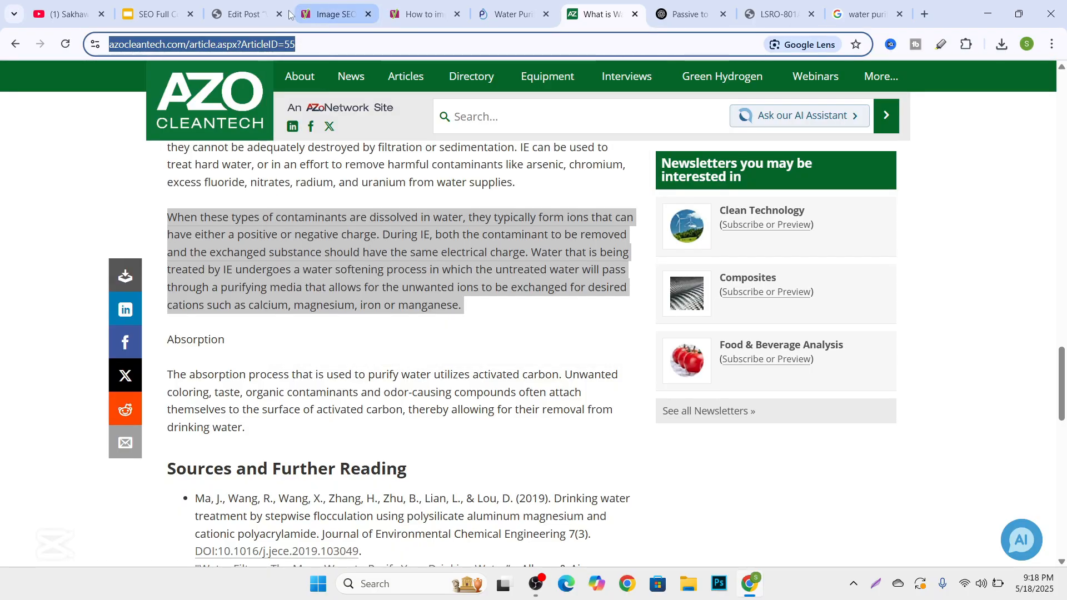
Back in the post editor, link "When these contaminants" to the copied AZoCleantech article URL.
left_click(229, 7)
left_click(385, 263)
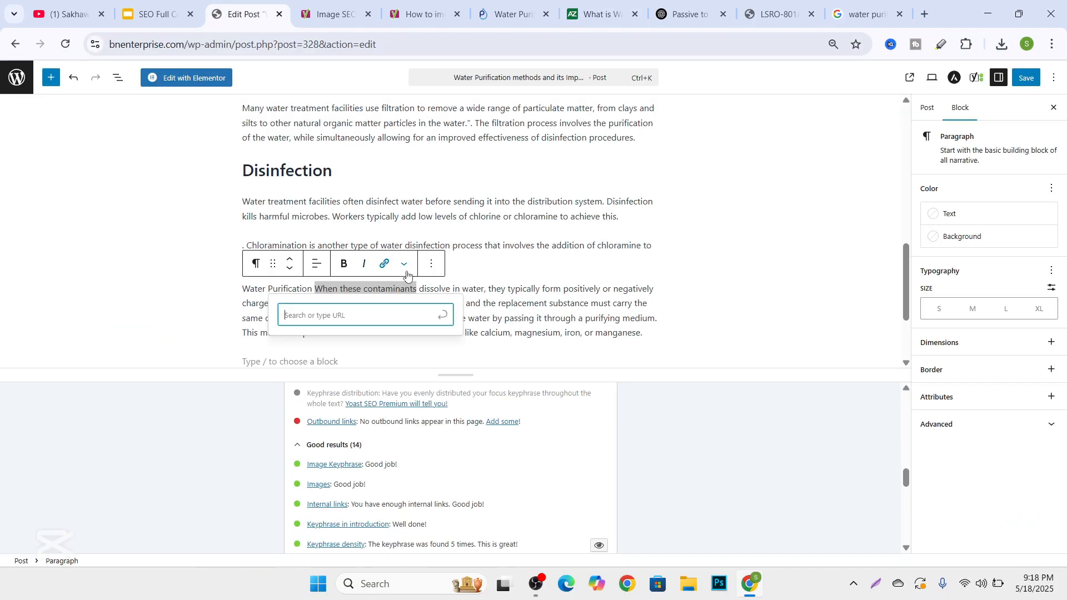
right_click(379, 325)
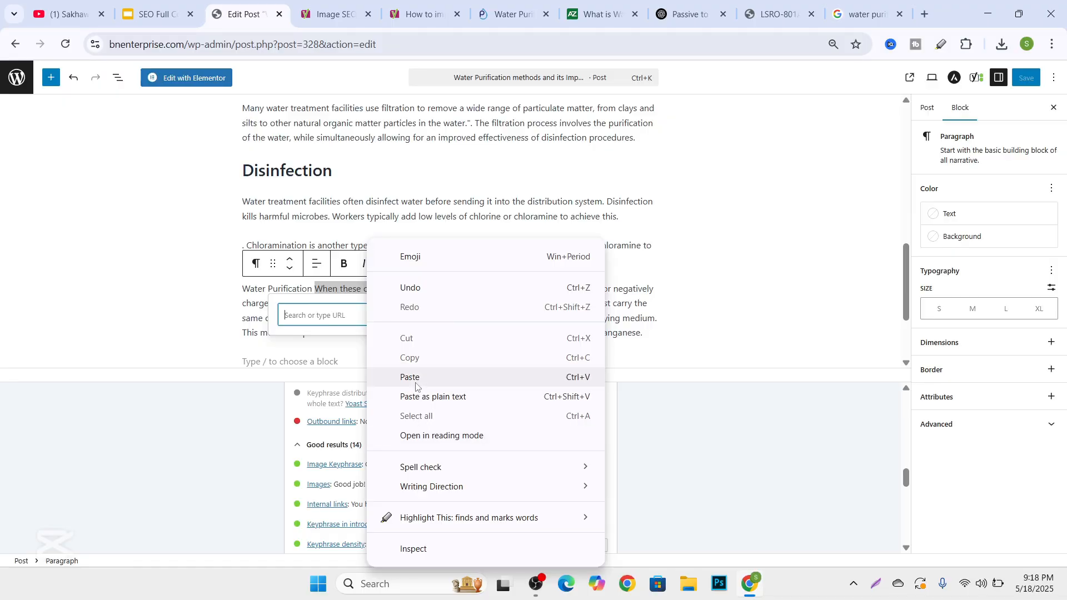
left_click(410, 377)
key("Return")
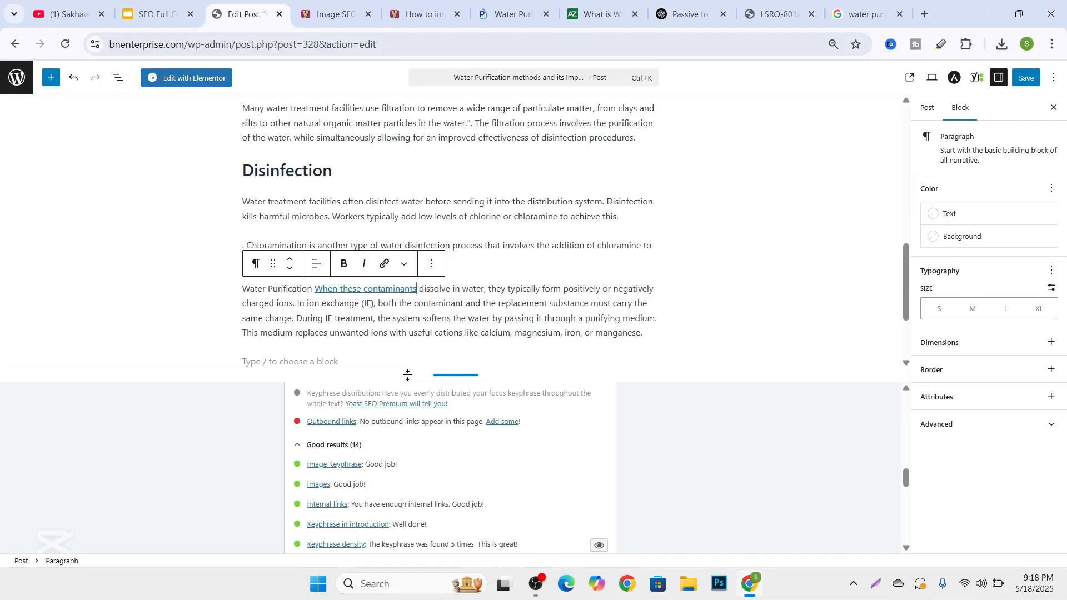
Change the "Disinfection" heading to heading level H3.
scroll(414, 461, "up", 15)
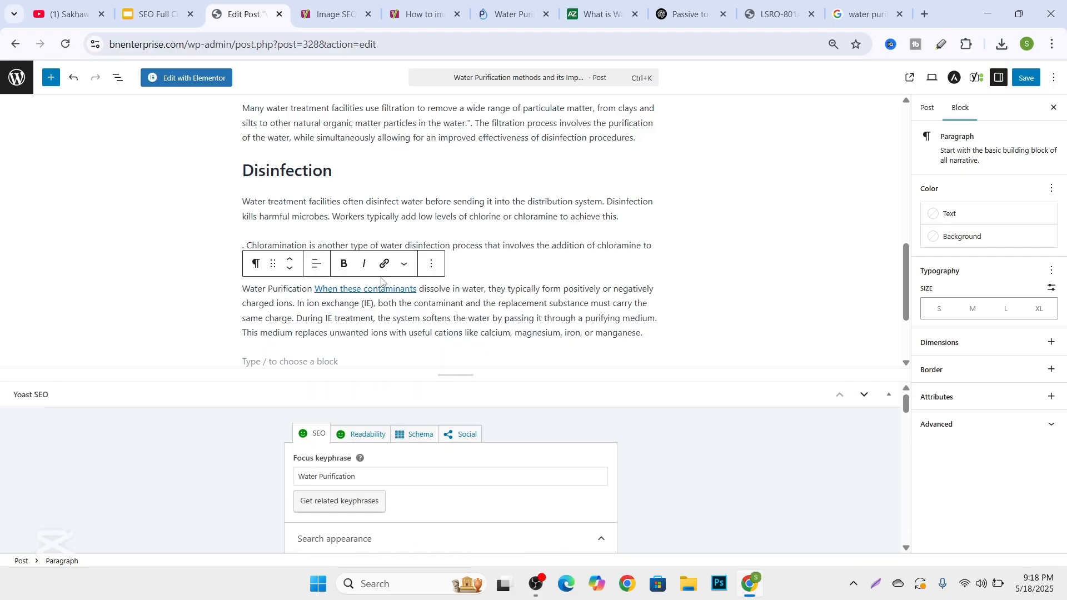
scroll(385, 275, "up", 15)
scroll(385, 271, "down", 6)
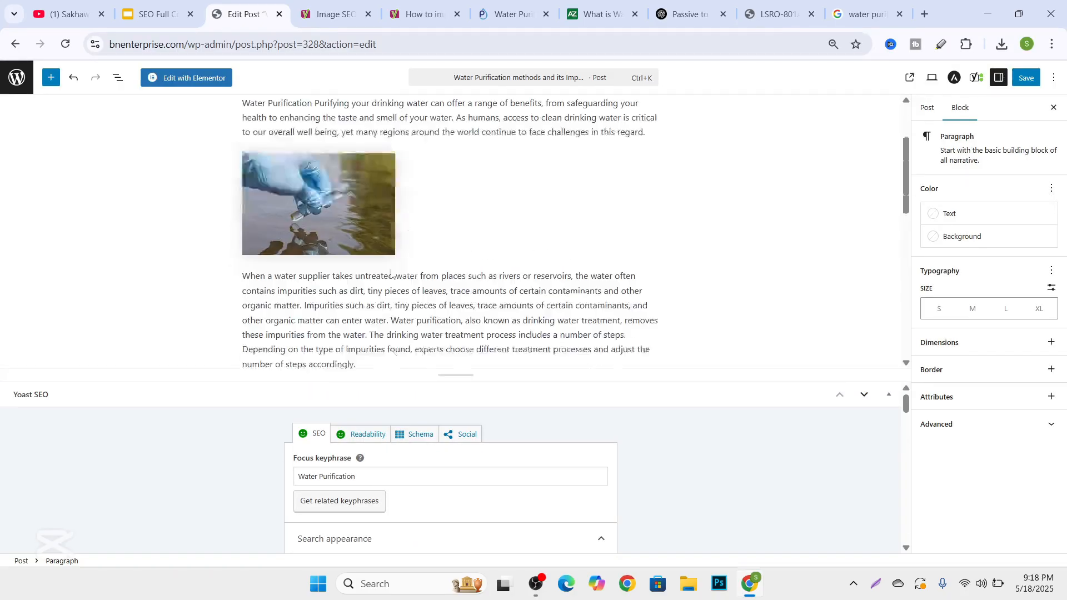
scroll(331, 159, "up", 7)
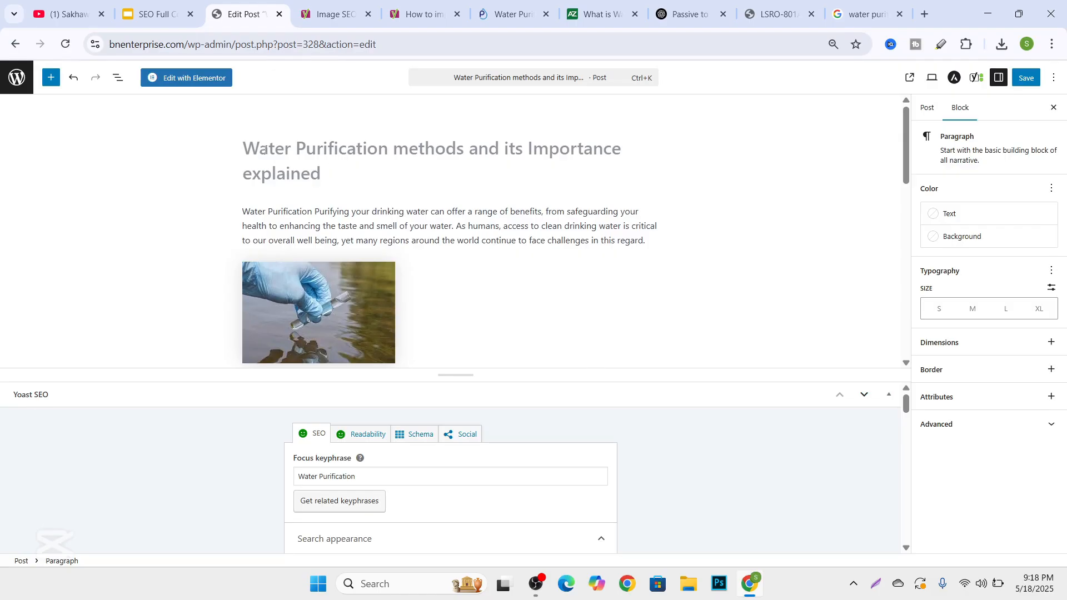
scroll(296, 178, "down", 6)
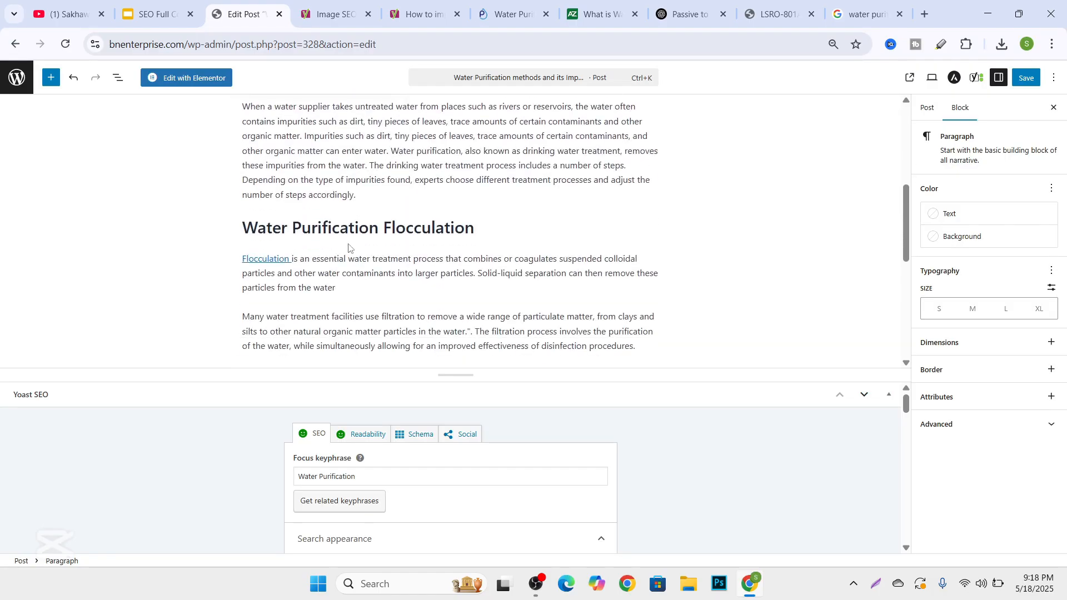
left_click(334, 232)
scroll(333, 232, "down", 4)
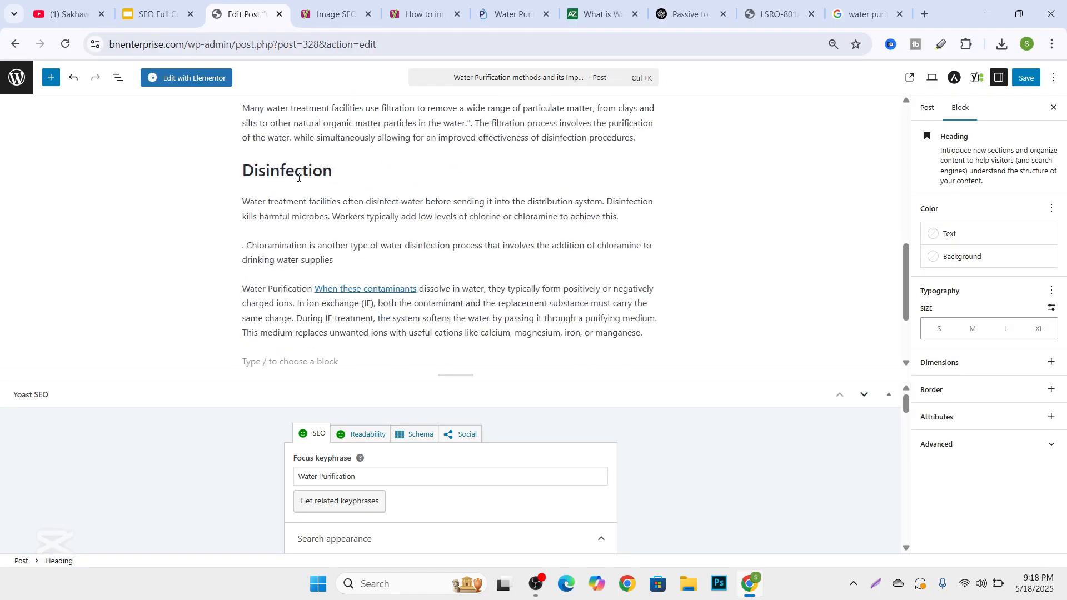
left_click(296, 169)
left_click(337, 142)
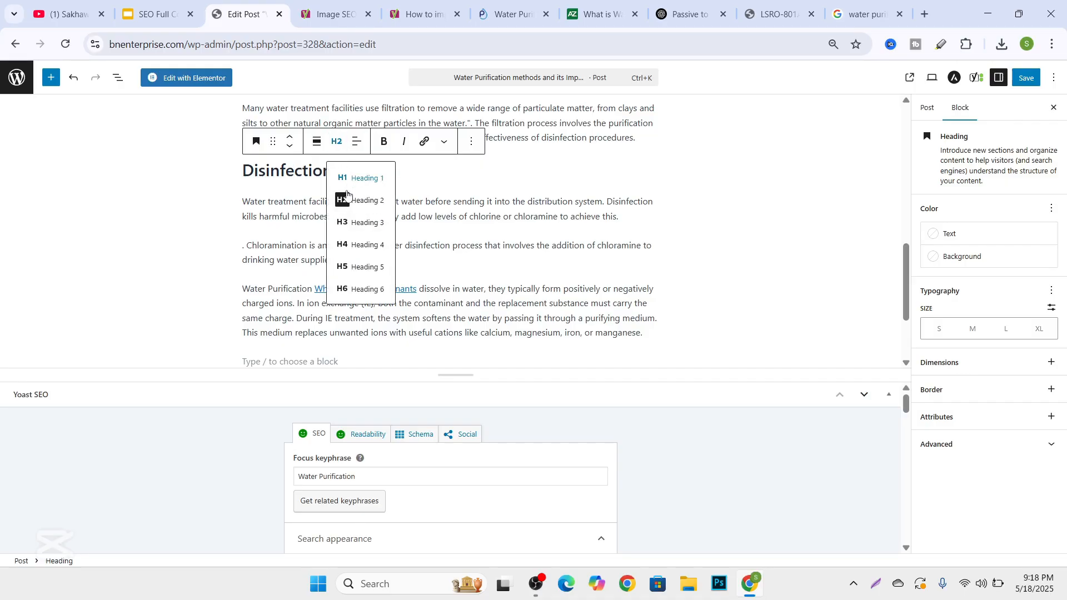
left_click(350, 223)
left_click(311, 238)
Look over the post from its title to the last paragraph, checking the headings, links and meta description.
scroll(315, 235, "down", 2)
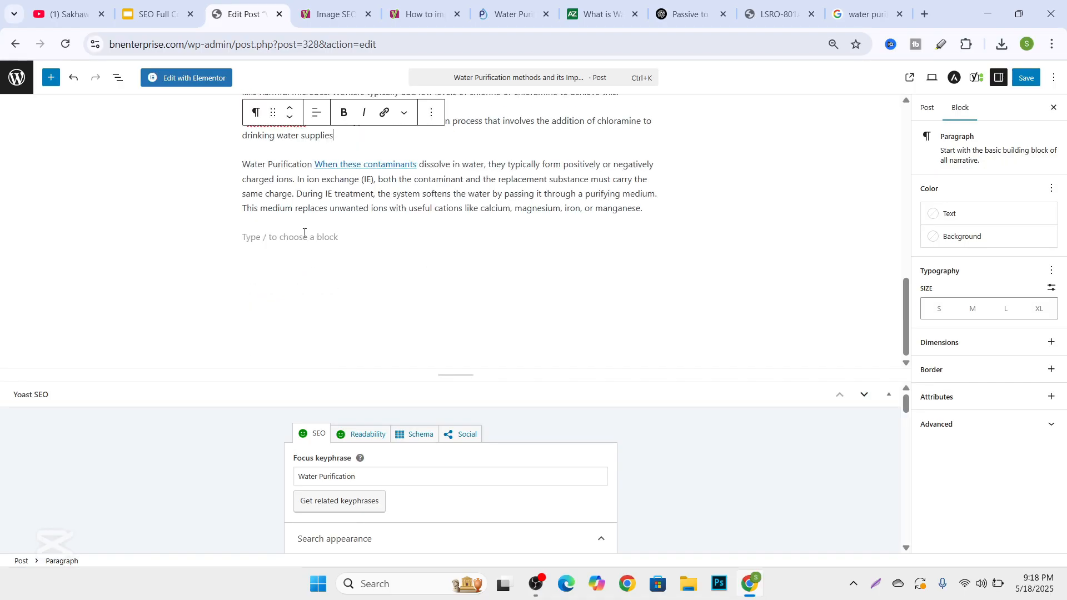
scroll(304, 234, "up", 7)
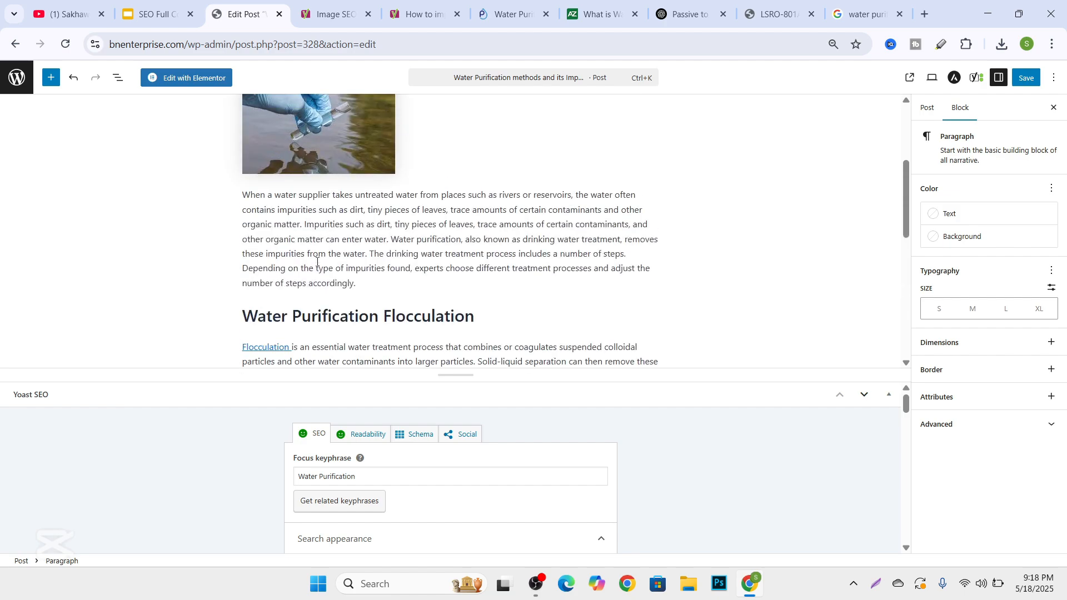
scroll(265, 220, "up", 3)
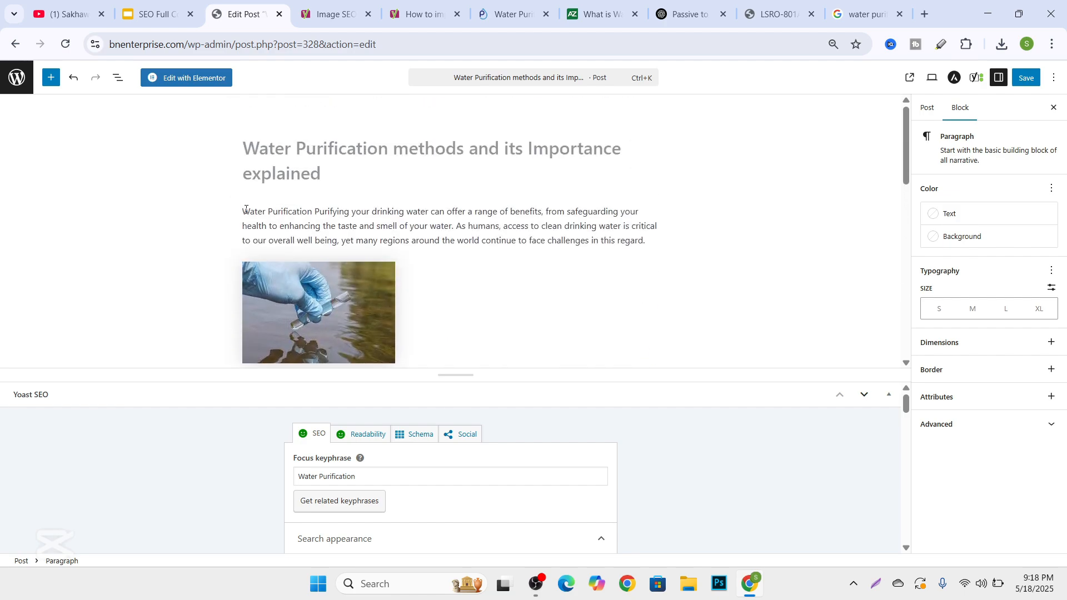
scroll(393, 246, "down", 10)
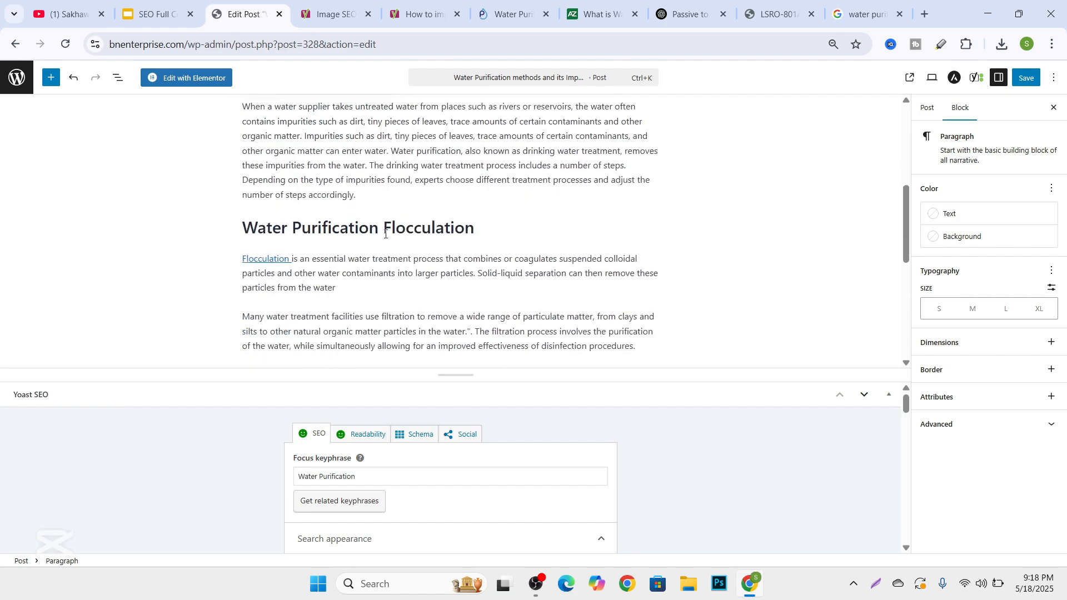
scroll(364, 517, "down", 3)
scroll(364, 517, "down", 5)
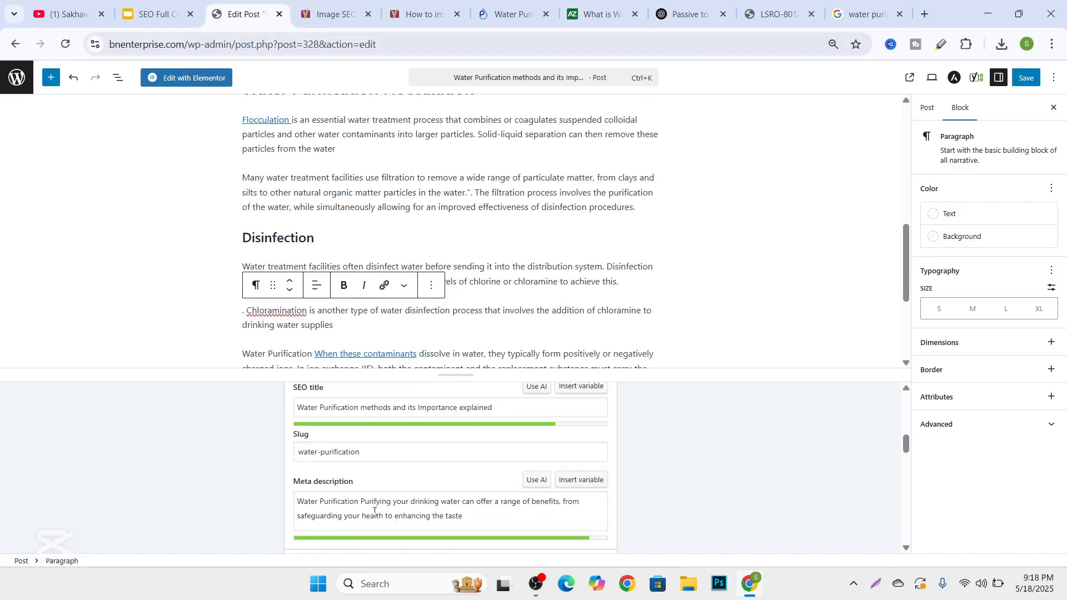
Open the Yoast readability analysis and review its results, including passive voice, paragraph length and transition words.
scroll(367, 500, "up", 10)
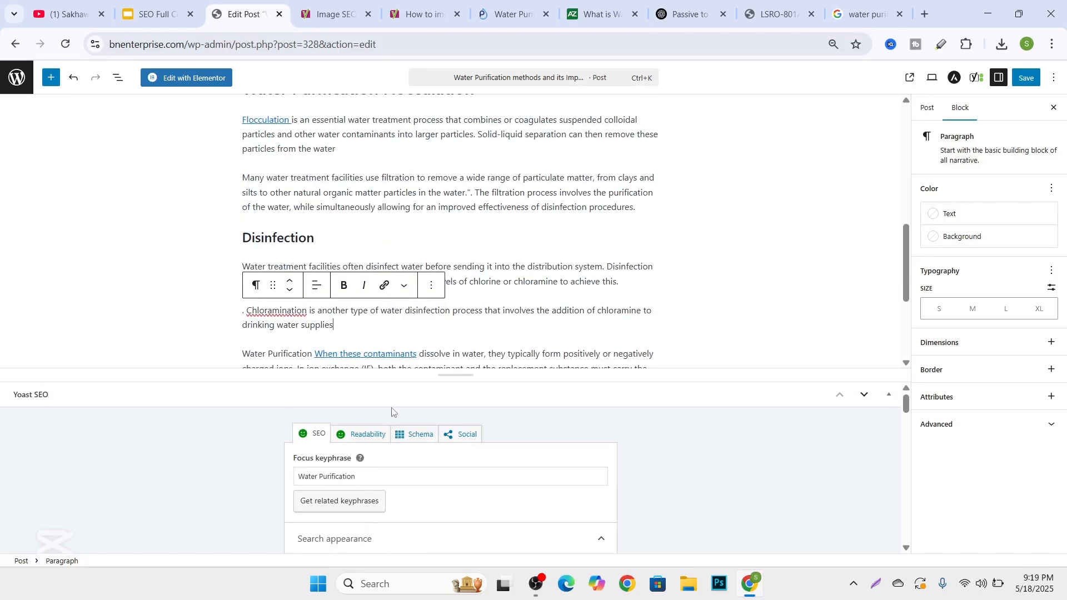
left_click(362, 436)
scroll(372, 461, "down", 3)
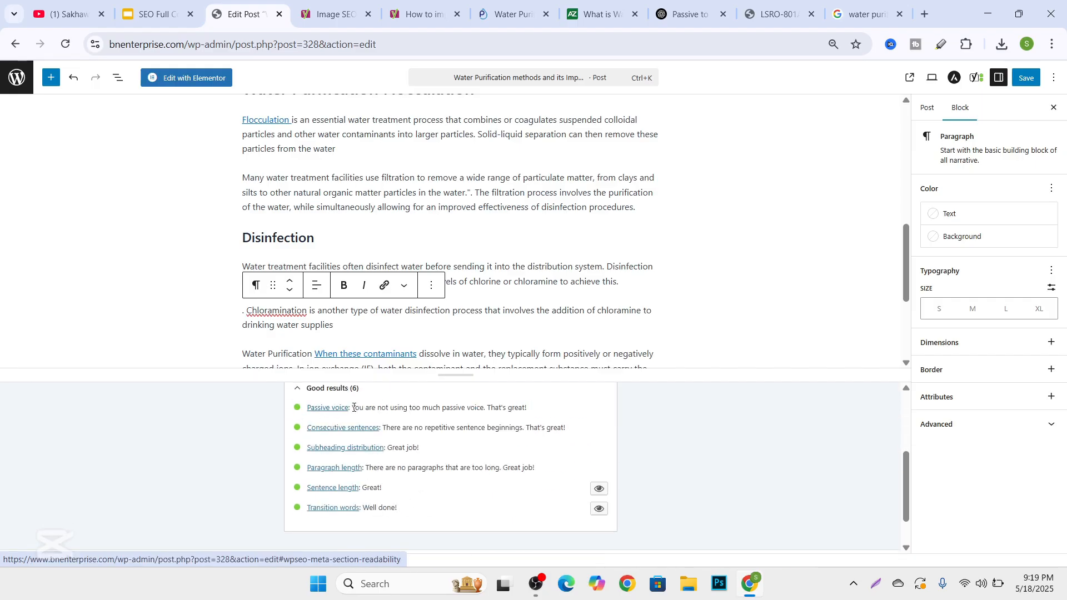
left_click_drag(353, 407, 545, 417)
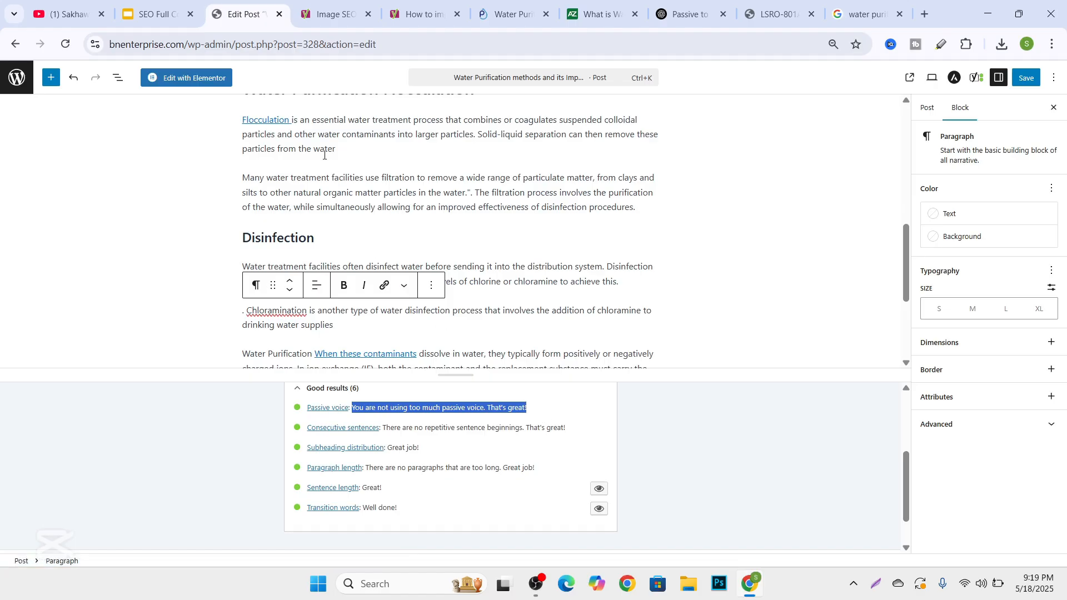
left_click(314, 178)
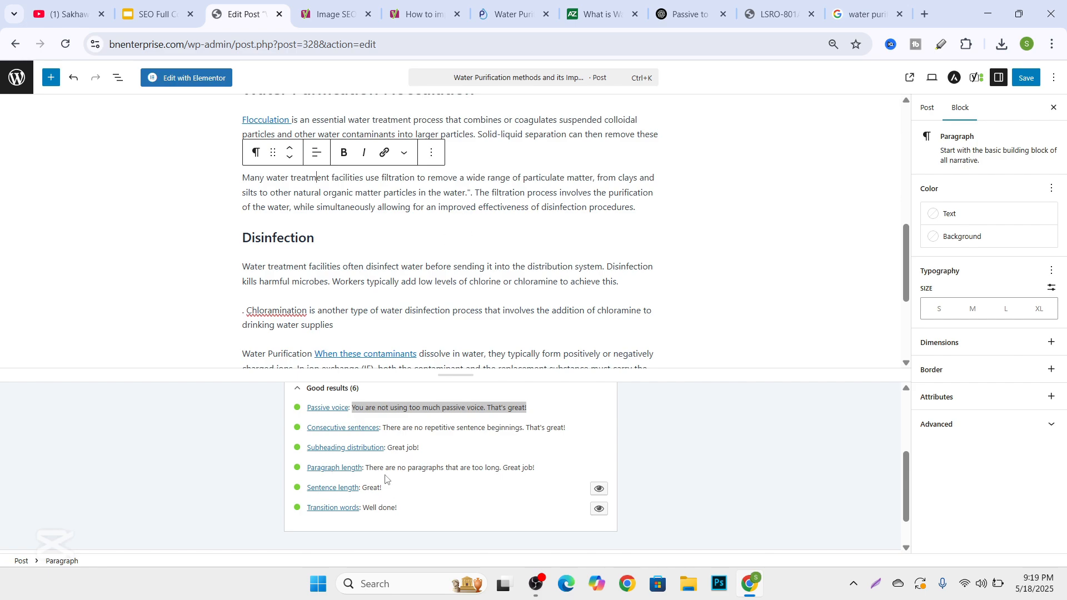
scroll(367, 475, "up", 3)
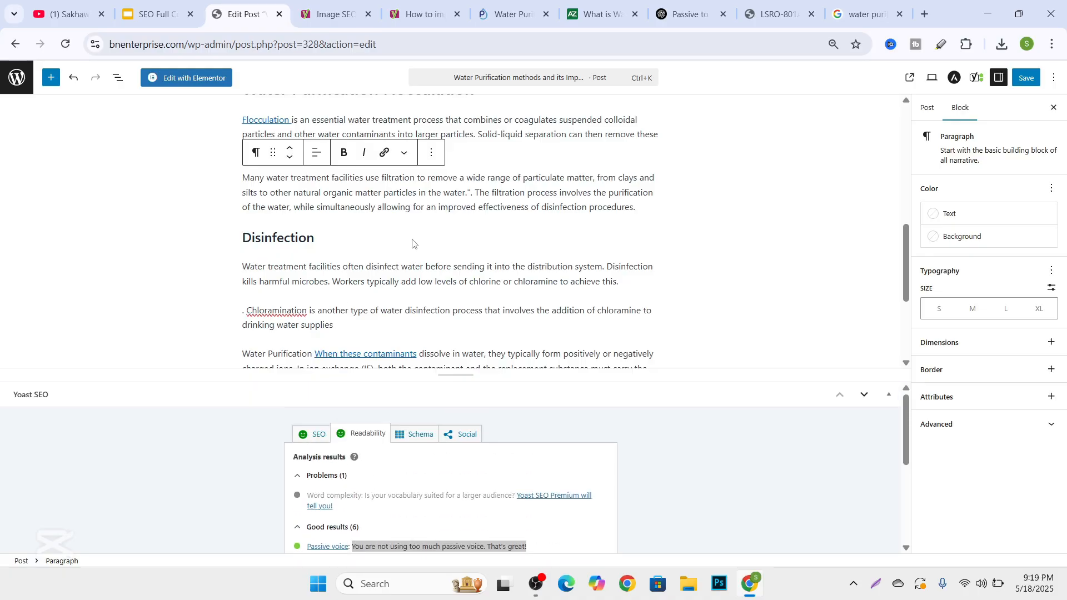
Return to the Yoast SEO settings and look over the post's title, introduction and image alternative text.
left_click(312, 436)
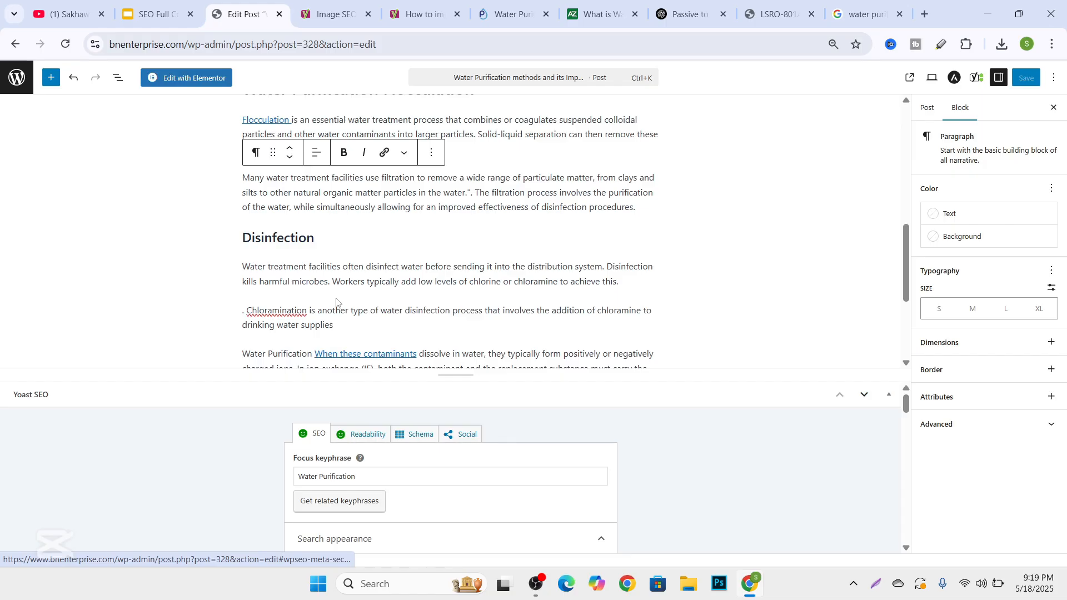
scroll(352, 274, "up", 5)
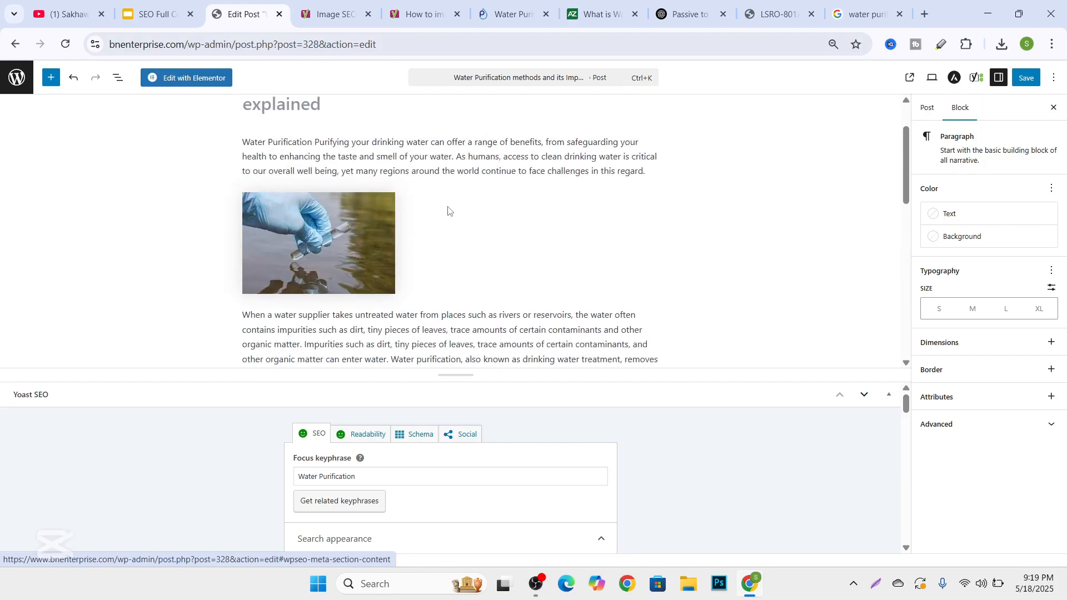
left_click(447, 209)
scroll(409, 205, "up", 1)
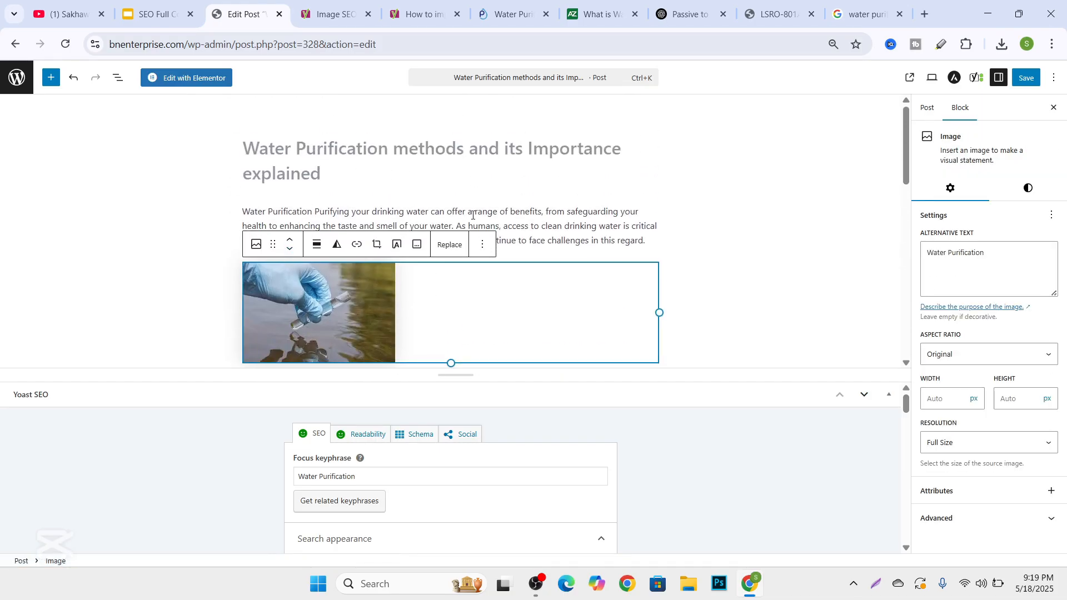
scroll(447, 321, "down", 1)
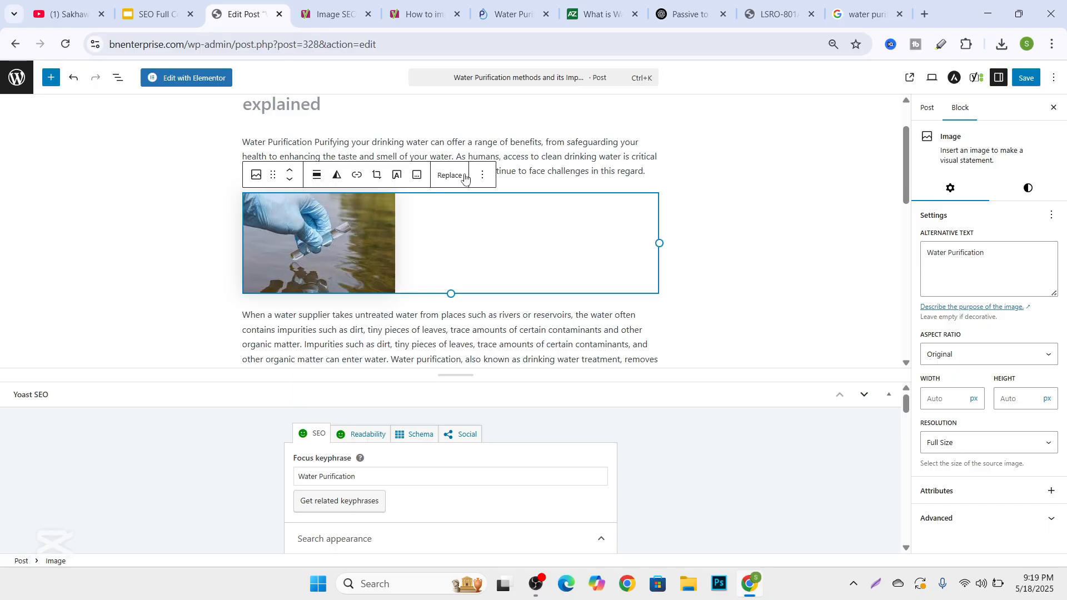
left_click(519, 142)
scroll(316, 171, "up", 1)
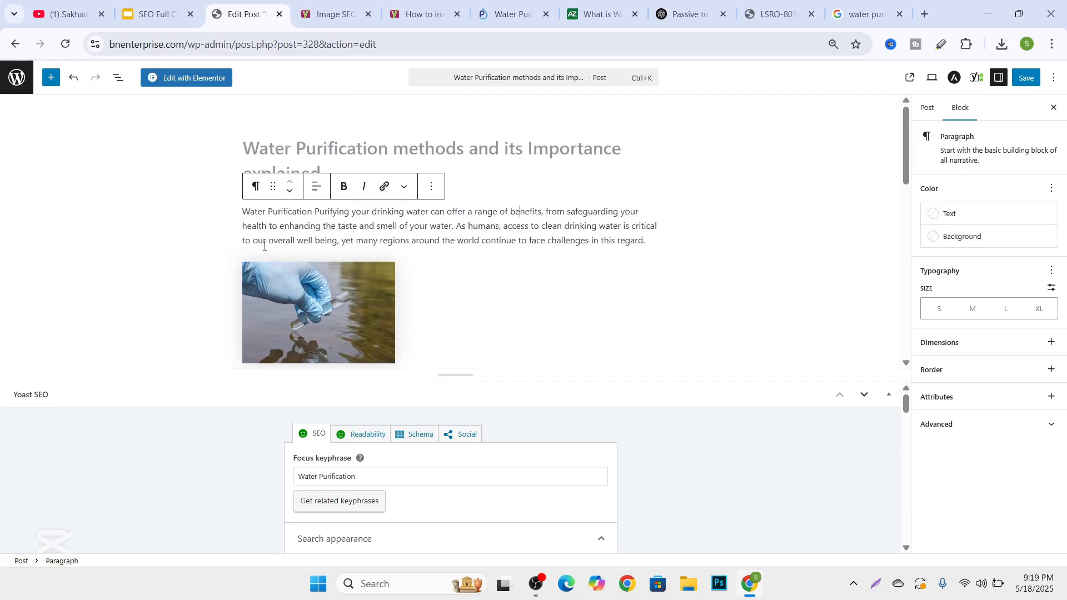
left_click(537, 585)
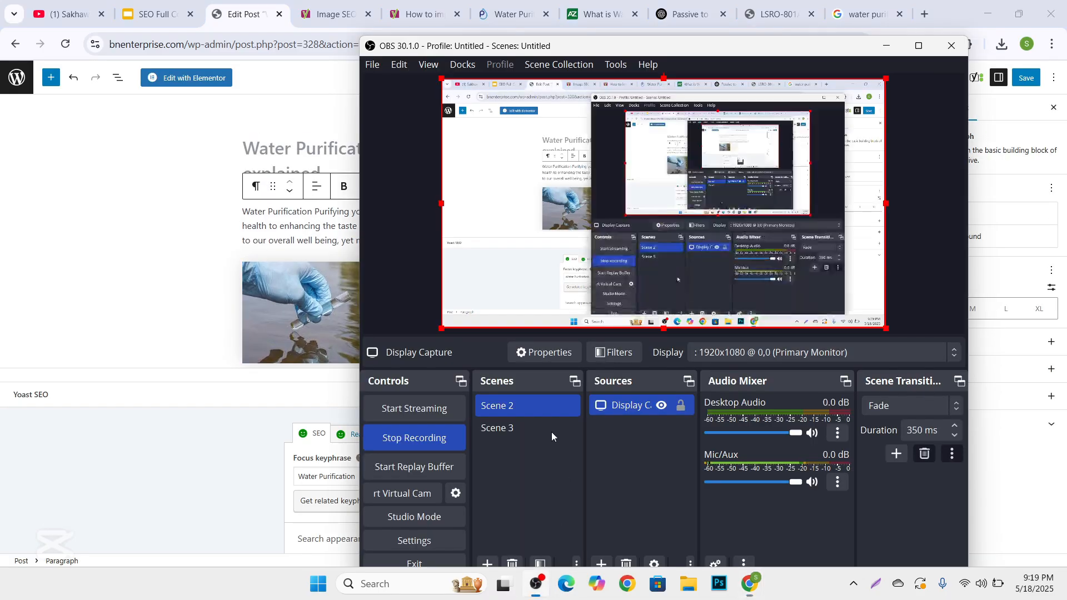